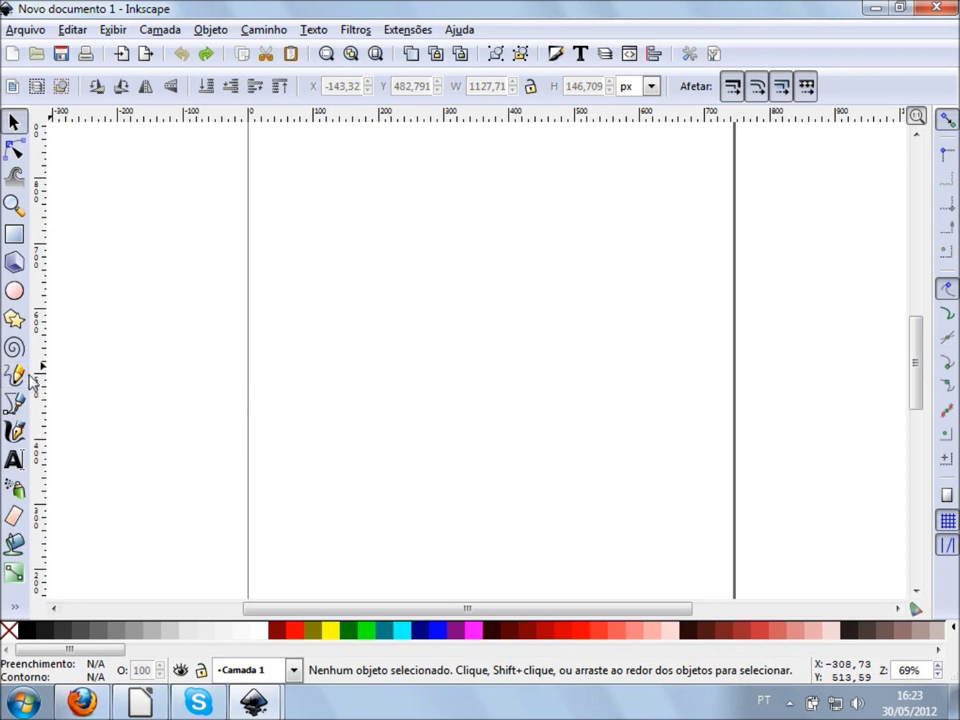
- Activate the Pencil (Mão livre) freehand tool on the blank new document
{"action": "left_click", "coordinate": [25, 380]}
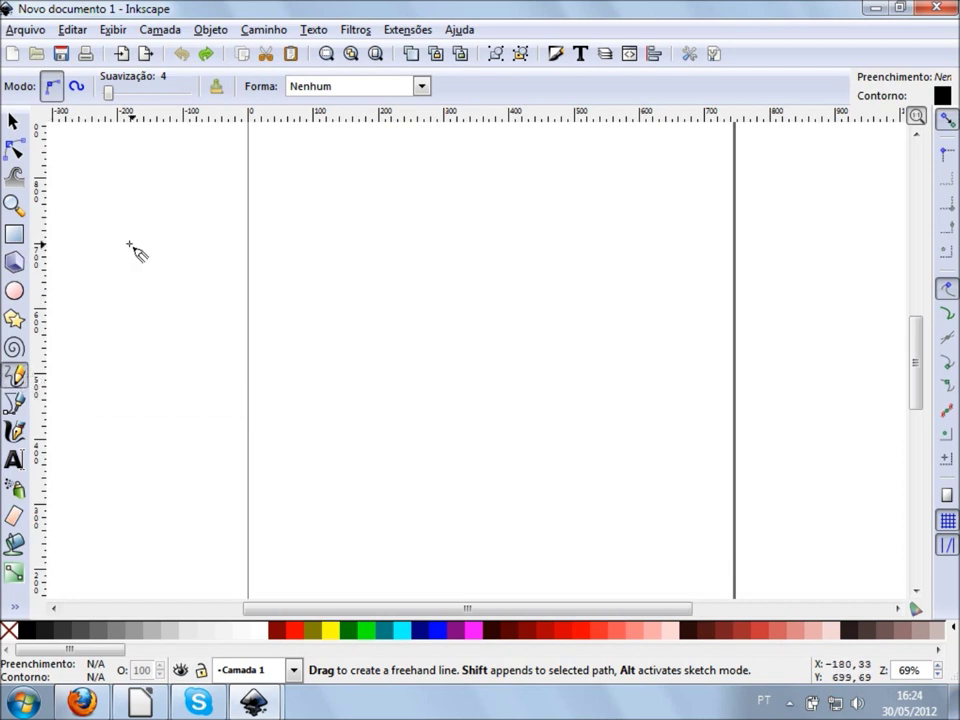
- Toggle between the Selector and Pencil tools with F1/F6 and S/P, ending on the Selector
{"action": "key", "text": "F1"}
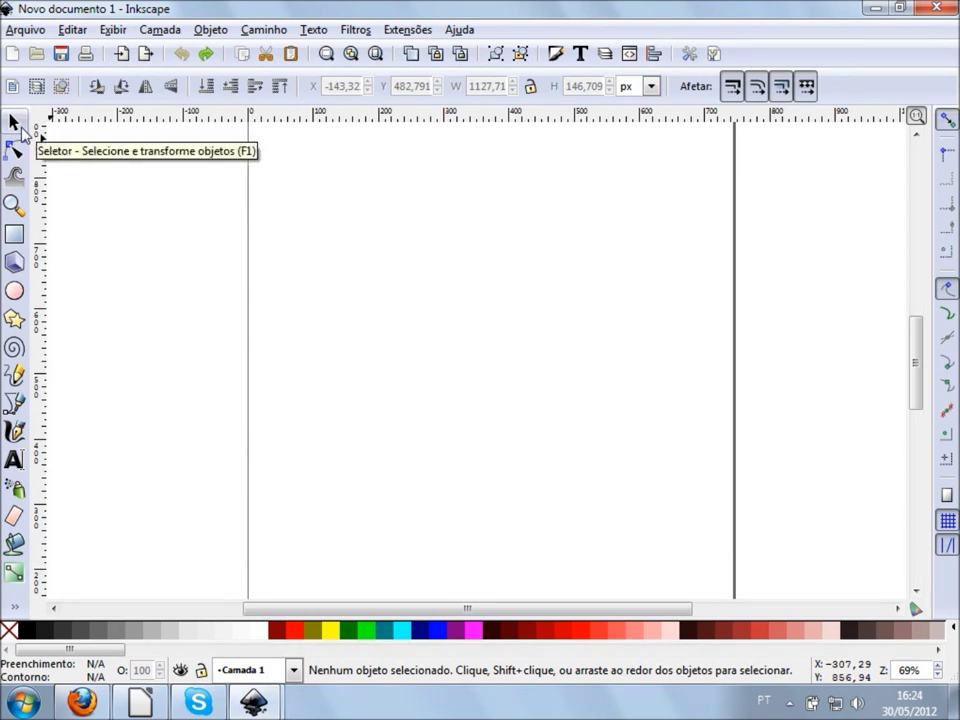
{"action": "key", "text": "F6"}
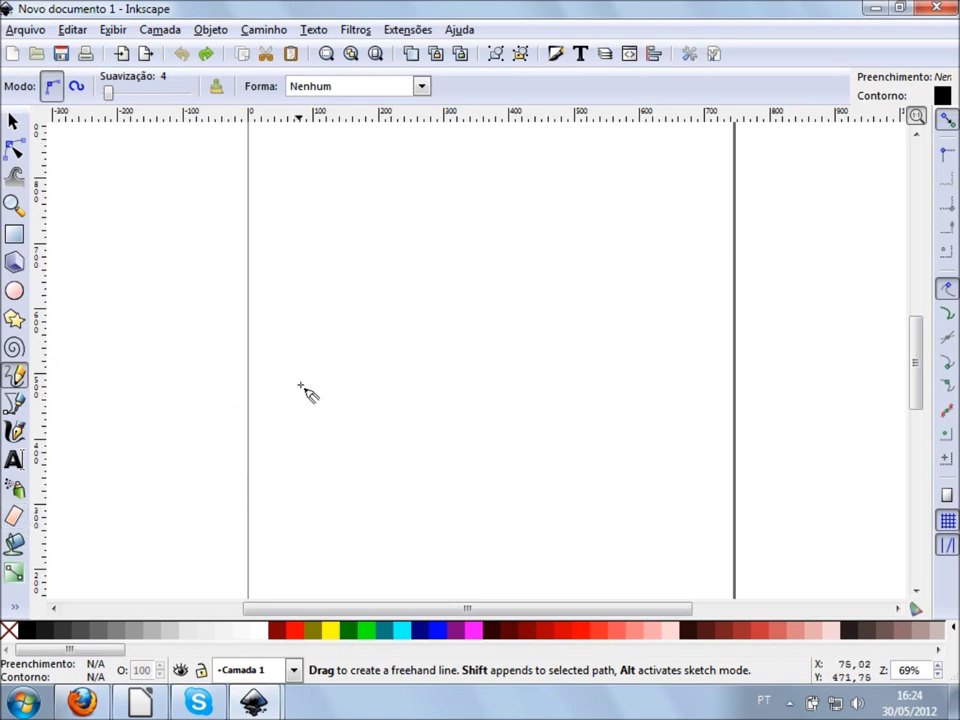
{"action": "key", "text": "s"}
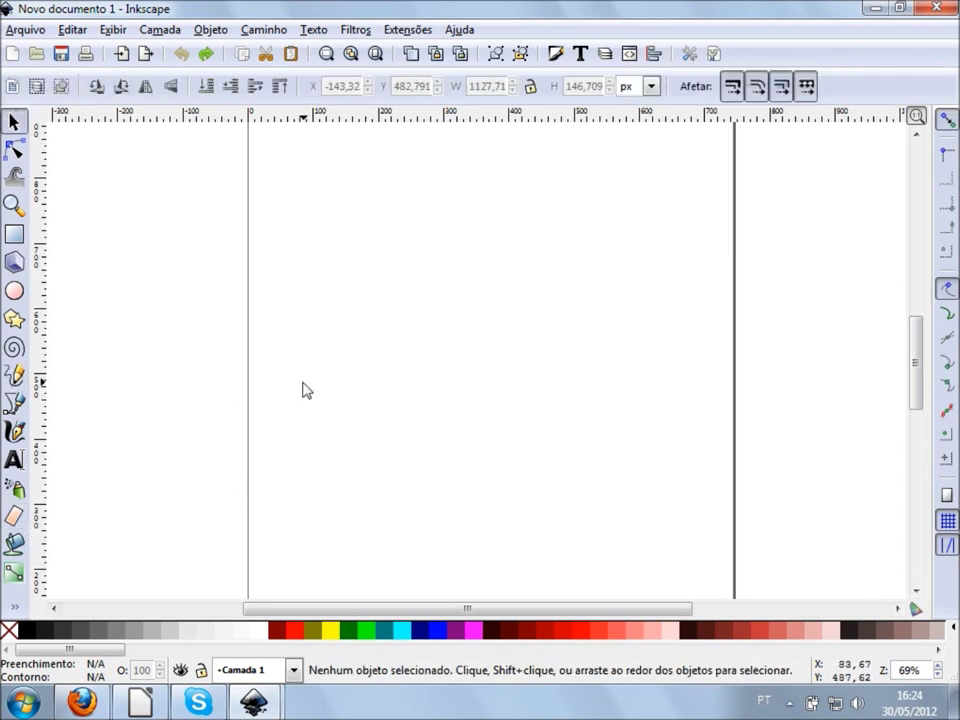
{"action": "key", "text": "p"}
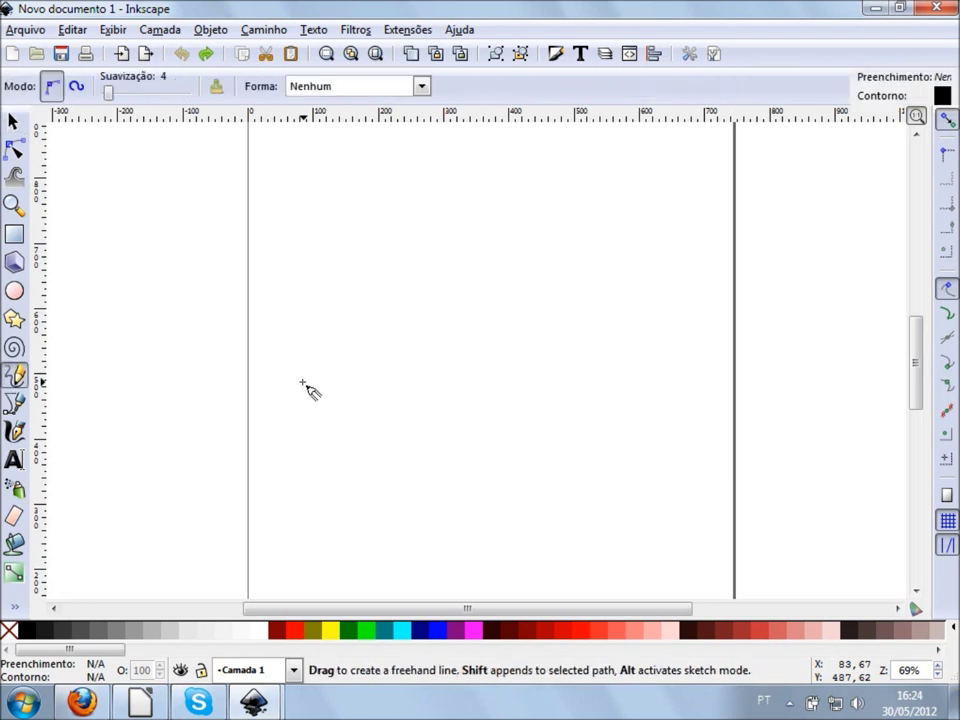
{"action": "key", "text": "s"}
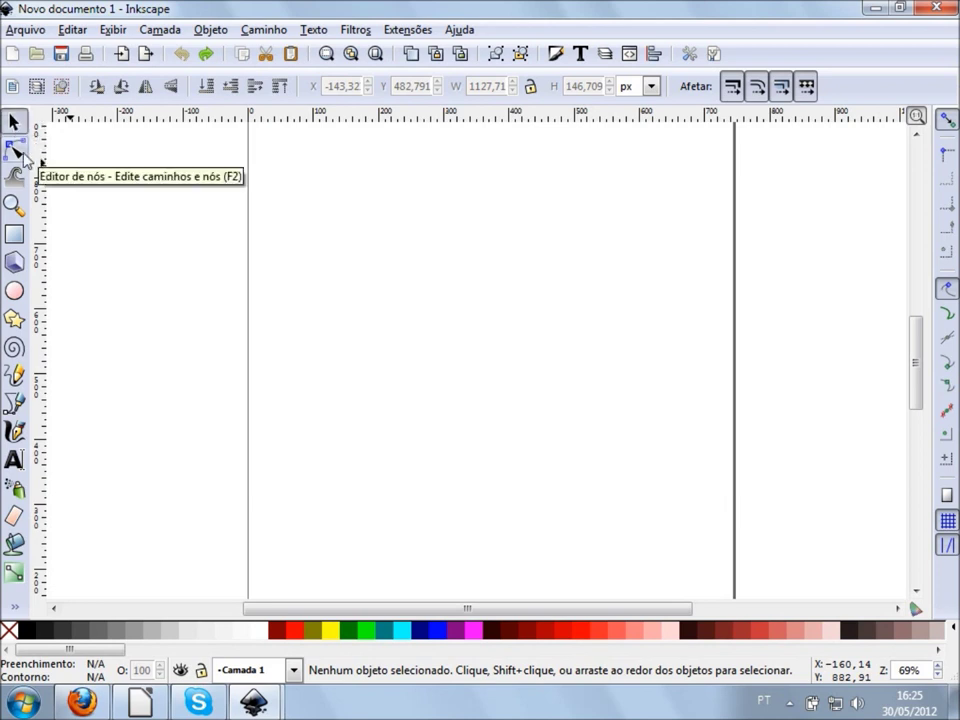
- Try the Node and Tweak tools, then open and close the Zoom tool preferences
{"action": "left_click", "coordinate": [20, 154]}
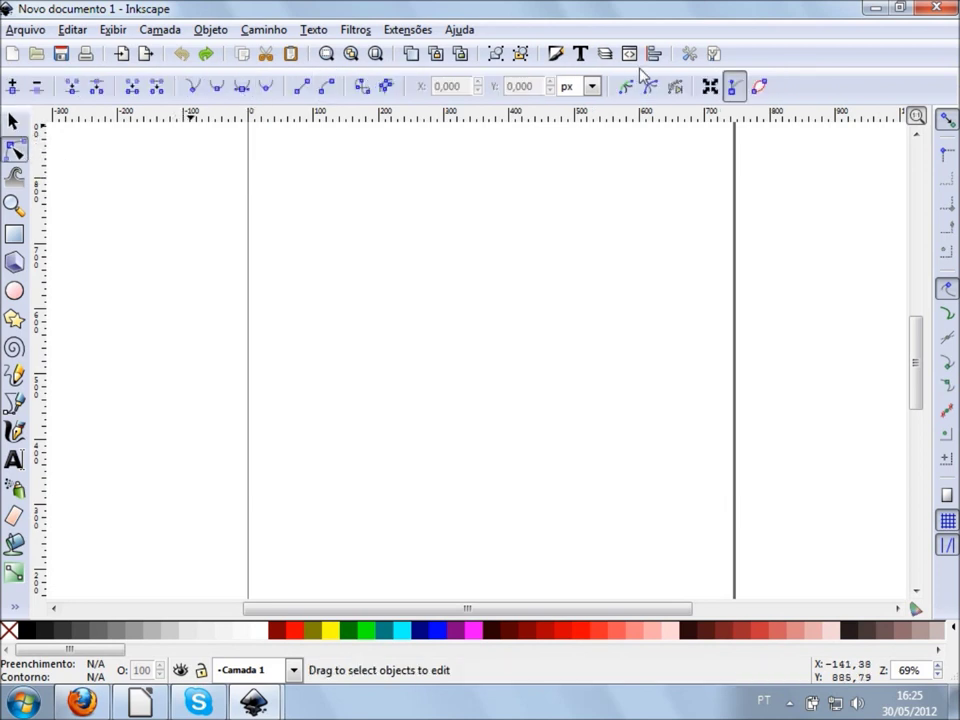
{"action": "left_click", "coordinate": [14, 178]}
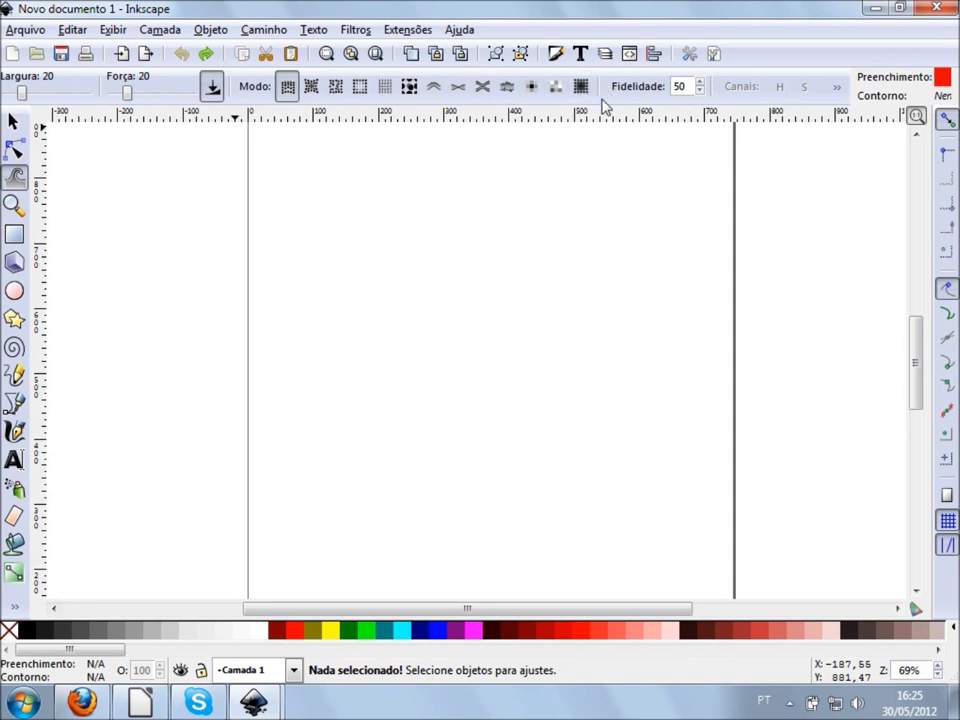
{"action": "double_click", "coordinate": [14, 205]}
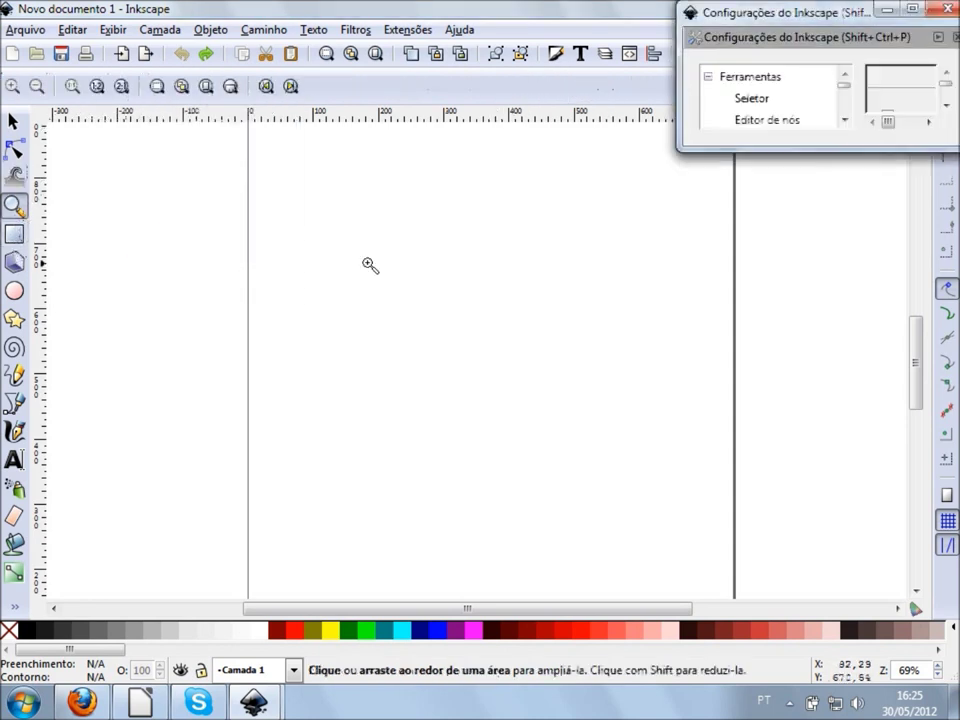
{"action": "left_click", "coordinate": [948, 9]}
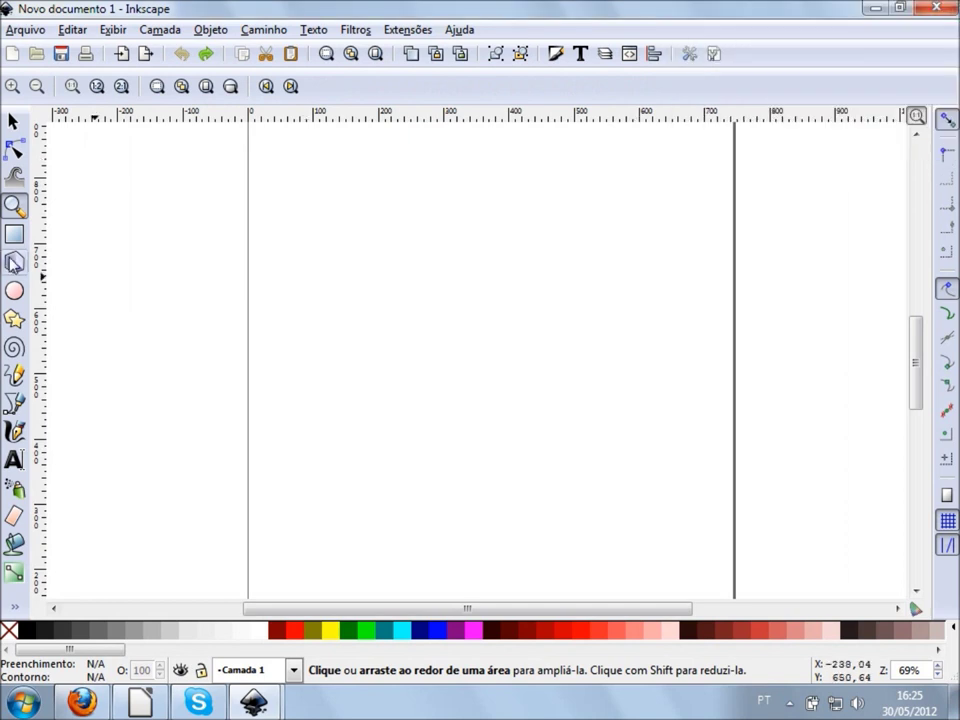
- Select the Pencil tool, open its preferences, and close them again
{"action": "left_click", "coordinate": [14, 262]}
{"action": "double_click", "coordinate": [14, 374]}
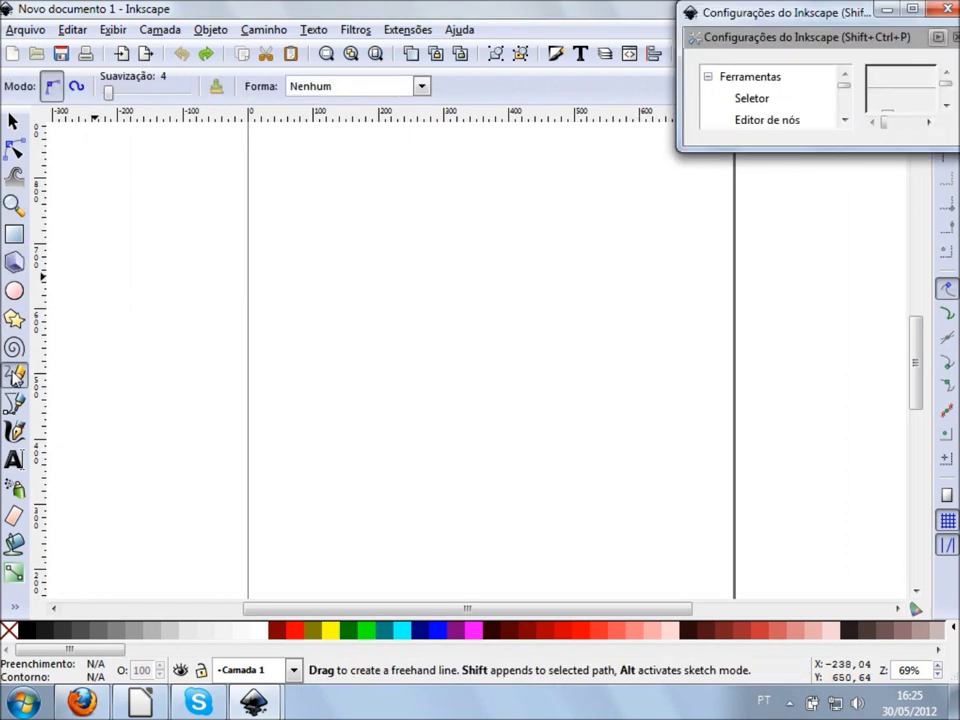
{"action": "double_click", "coordinate": [693, 14]}
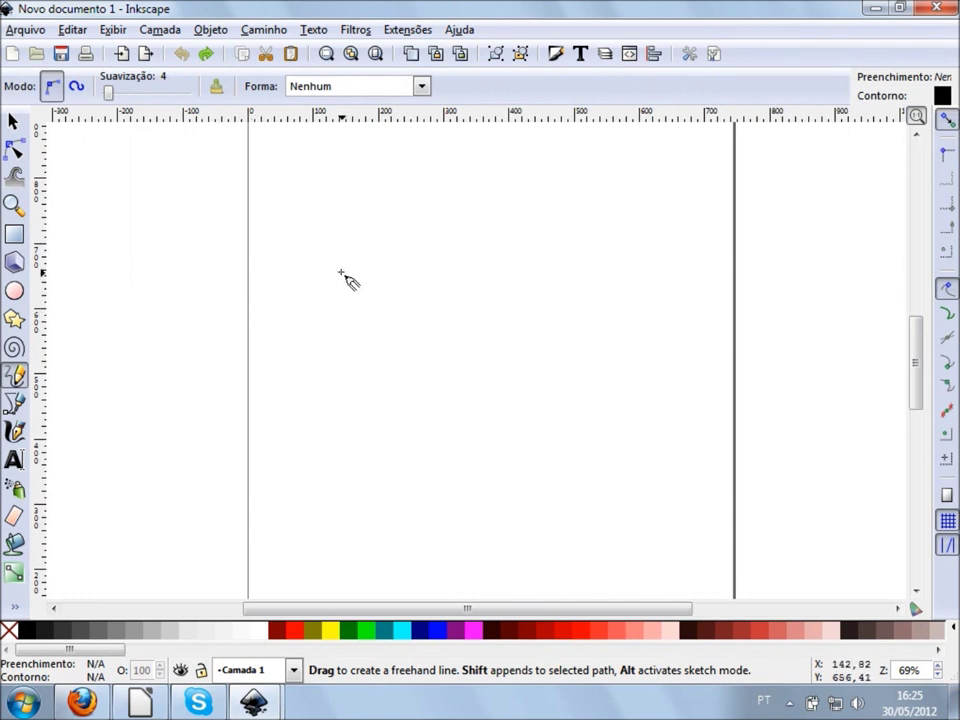
- Zoom in and draw a large, open looping freehand curve with the Pencil
{"action": "scroll", "coordinate": [347, 280], "scroll_direction": "up", "scroll_amount": 2, "text": "ctrl"}
{"action": "scroll", "coordinate": [347, 280], "scroll_direction": "up", "scroll_amount": 2, "text": "ctrl"}
{"action": "scroll", "coordinate": [347, 280], "scroll_direction": "up", "scroll_amount": 1, "text": "ctrl"}
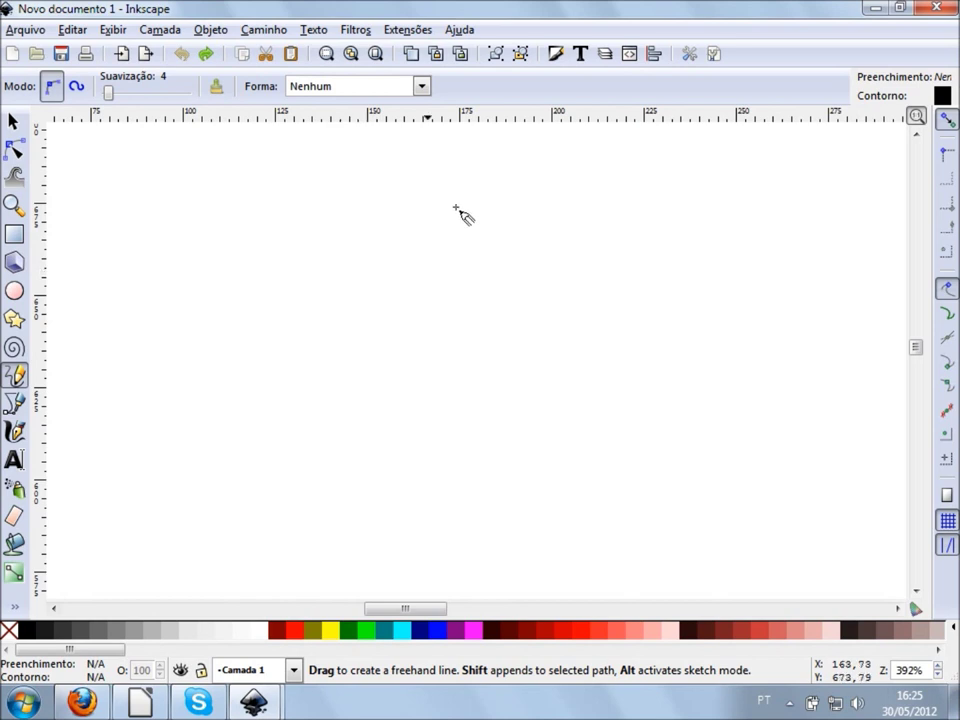
{"action": "mouse_move", "coordinate": [645, 207]}
{"action": "left_mouse_down"}
{"action": "mouse_move", "coordinate": [386, 289]}
{"action": "mouse_move", "coordinate": [251, 456]}
{"action": "mouse_move", "coordinate": [238, 533]}
{"action": "left_mouse_up"}
{"action": "mouse_move", "coordinate": [420, 561]}
{"action": "left_mouse_down"}
{"action": "mouse_move", "coordinate": [771, 422]}
{"action": "mouse_move", "coordinate": [656, 174]}
{"action": "mouse_move", "coordinate": [359, 195]}
{"action": "left_mouse_up"}
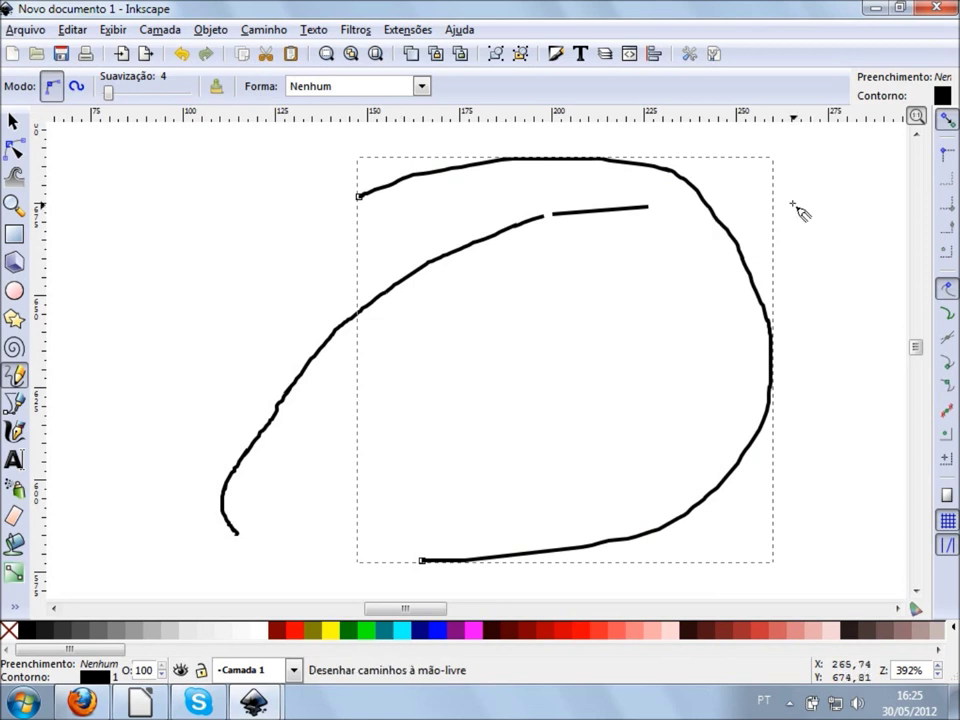
{"action": "scroll", "coordinate": [788, 205], "scroll_direction": "up", "scroll_amount": 1, "text": "ctrl"}
{"action": "scroll", "coordinate": [775, 206], "scroll_direction": "up", "scroll_amount": 2, "text": "ctrl"}
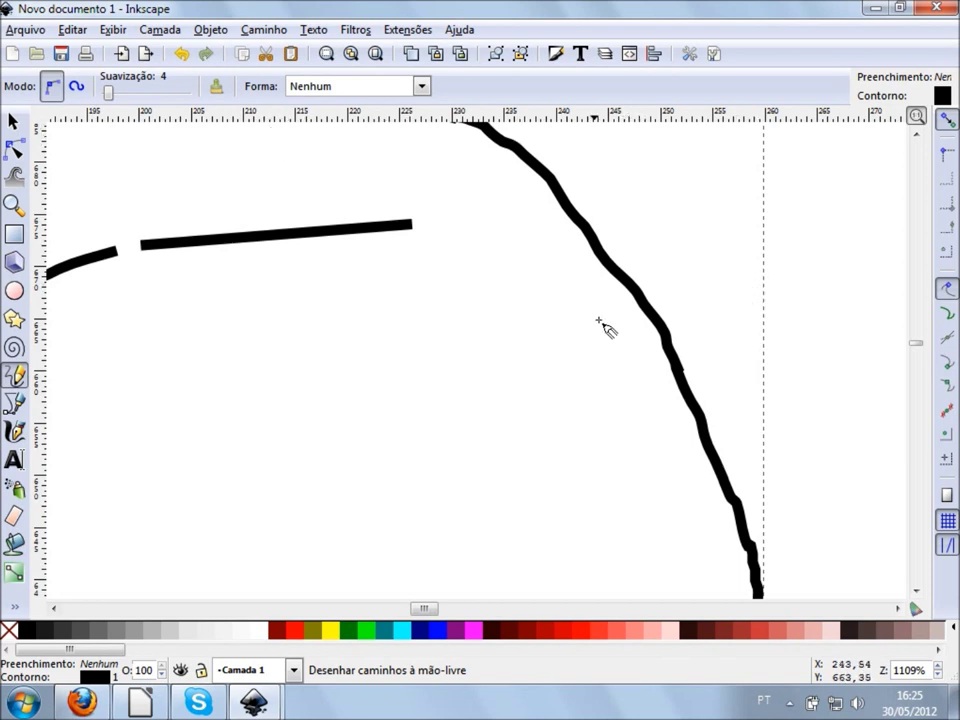
{"action": "scroll", "coordinate": [607, 328], "scroll_direction": "down", "scroll_amount": 2}
{"action": "scroll", "coordinate": [620, 280], "scroll_direction": "up", "scroll_amount": 1}
{"action": "scroll", "coordinate": [613, 279], "scroll_direction": "up", "scroll_amount": 1}
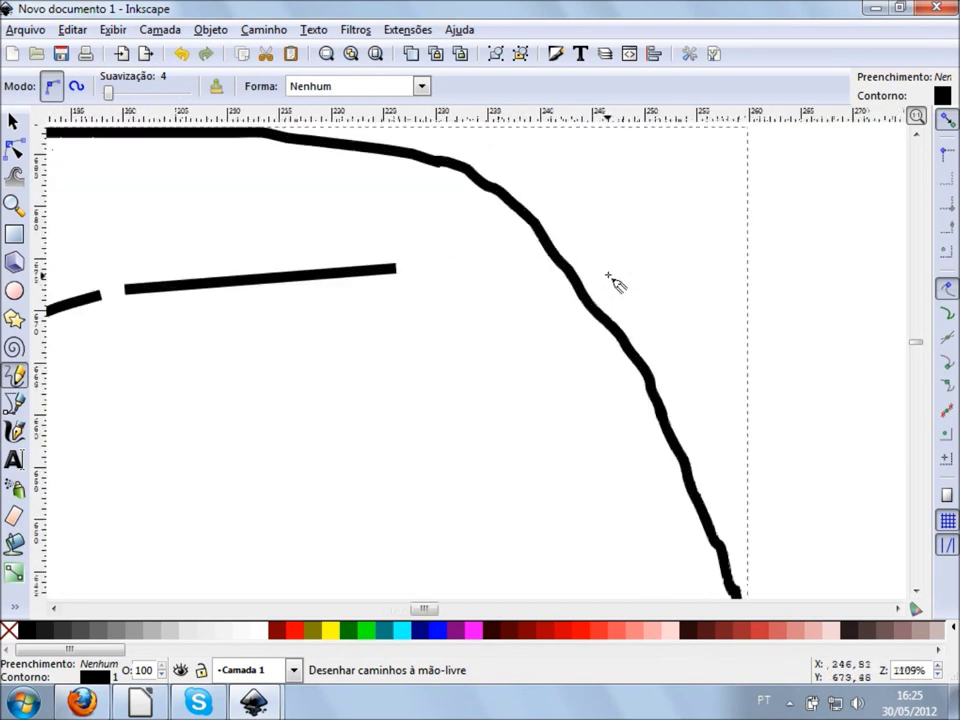
{"action": "scroll", "coordinate": [575, 258], "scroll_direction": "up", "scroll_amount": 1}
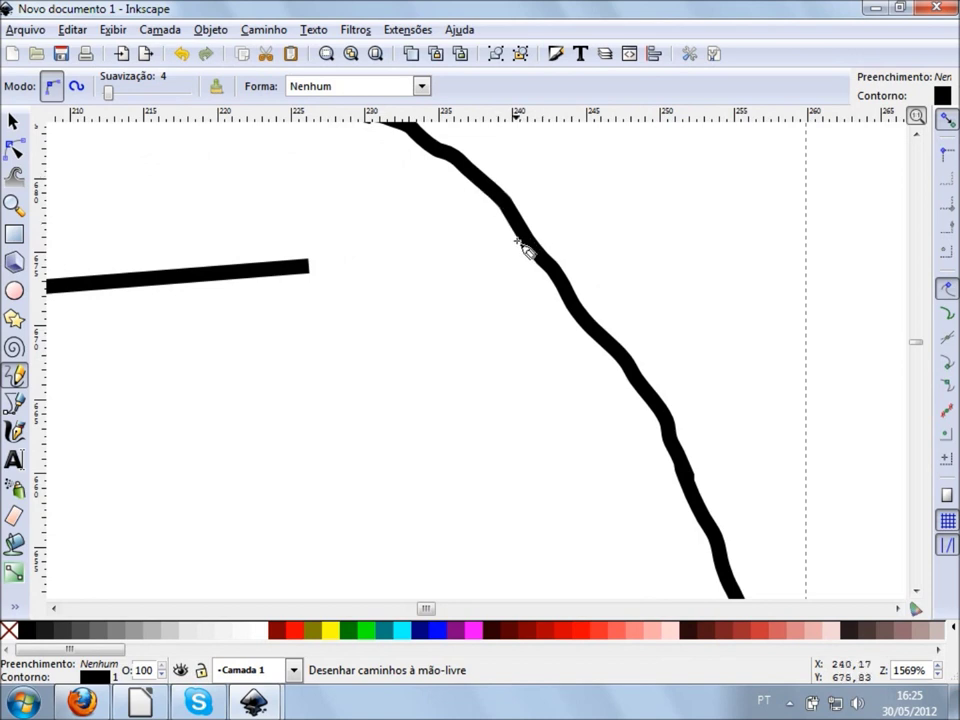
{"action": "scroll", "coordinate": [680, 470], "scroll_direction": "down", "scroll_amount": 3}
{"action": "scroll", "coordinate": [640, 467], "scroll_direction": "down", "scroll_amount": 1}
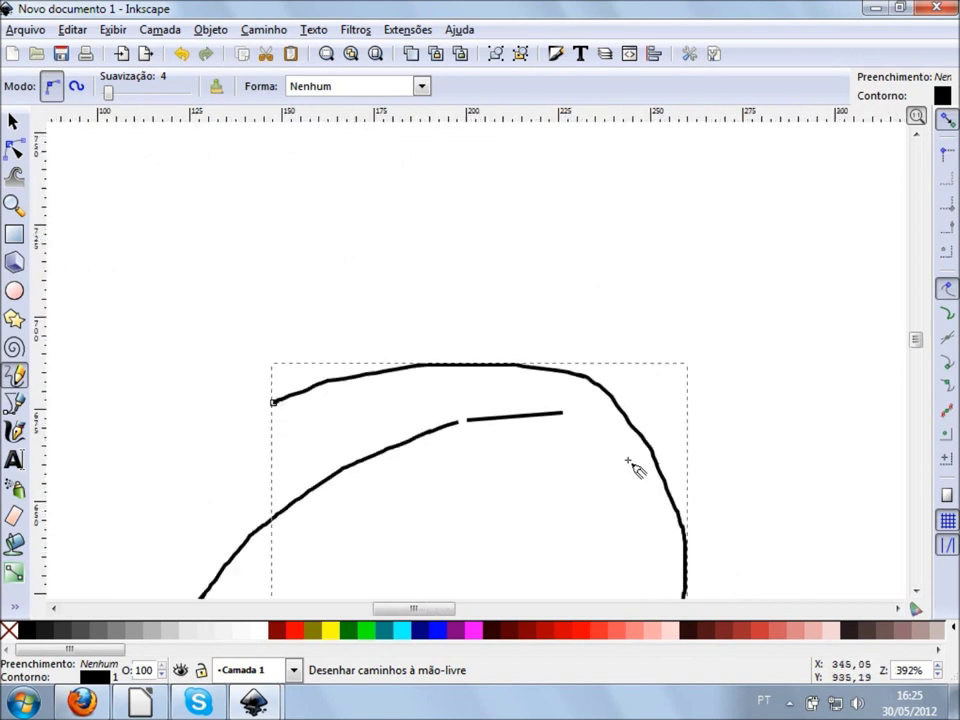
{"action": "scroll", "coordinate": [570, 450], "scroll_direction": "down", "scroll_amount": 3}
{"action": "scroll", "coordinate": [500, 320], "scroll_direction": "down", "scroll_amount": 2}
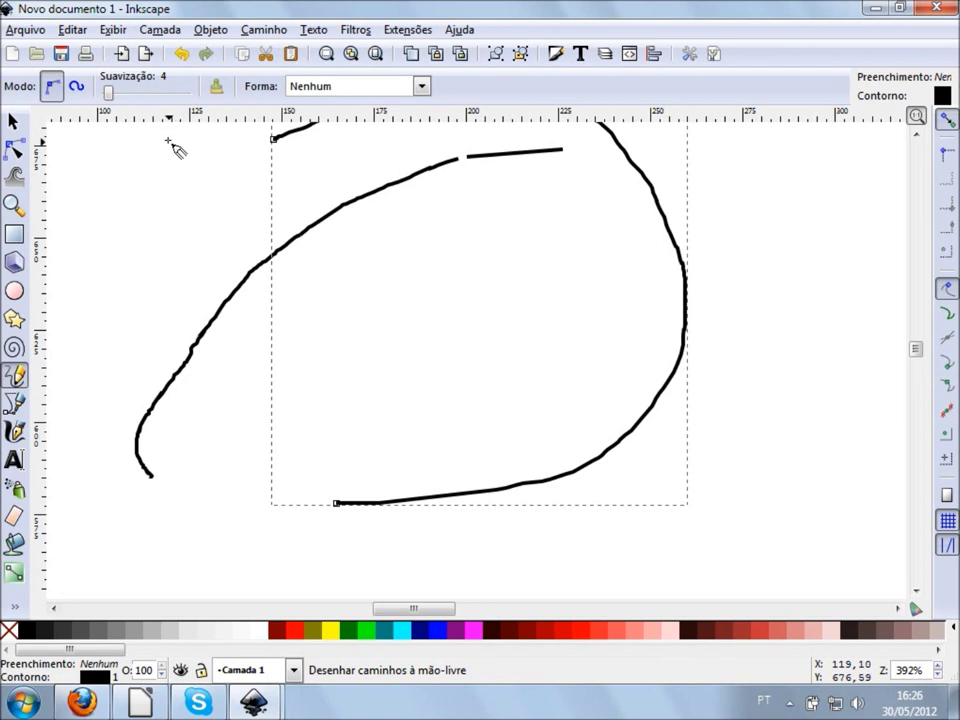
- Try smoothing 100, reset it to 4, and draw two straight test lines
{"action": "left_click_drag", "start_coordinate": [107, 92], "coordinate": [188, 92]}
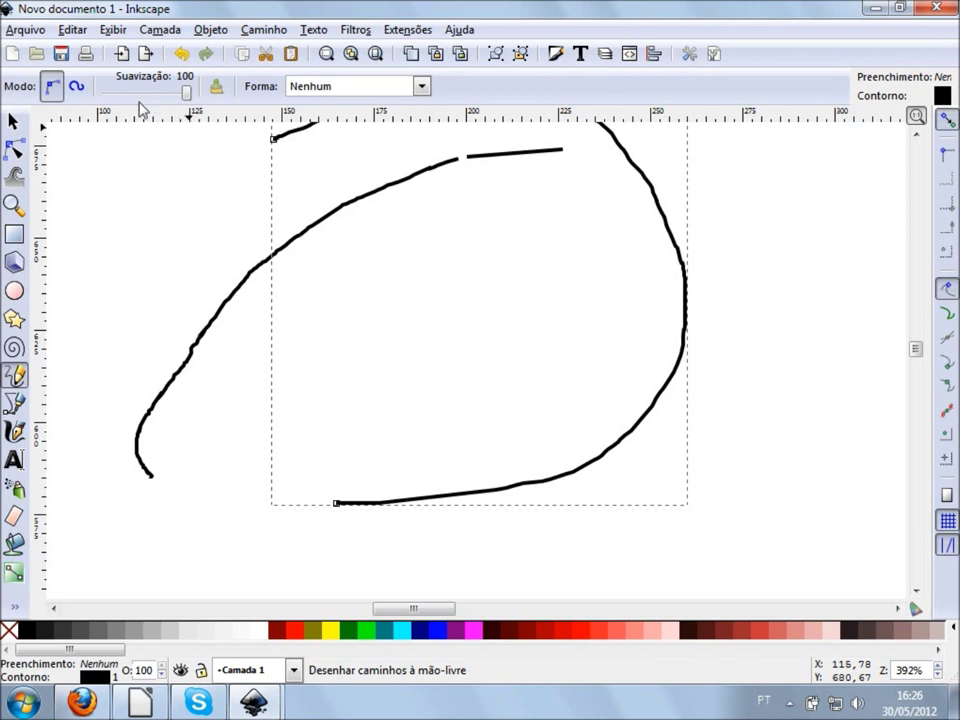
{"action": "left_click", "coordinate": [218, 87]}
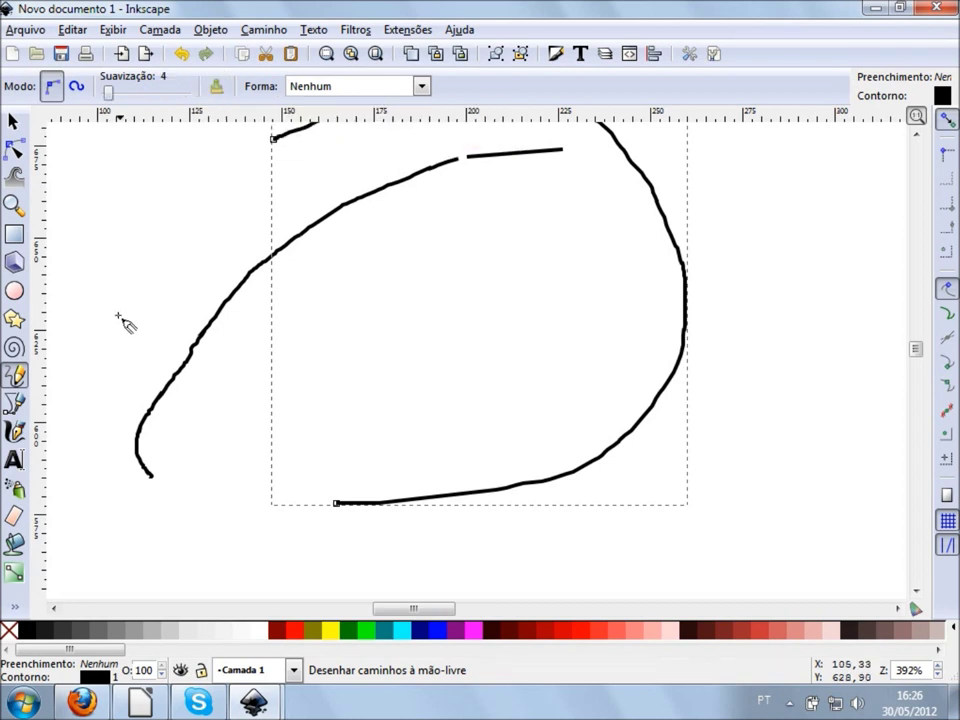
{"action": "left_click", "coordinate": [155, 200]}
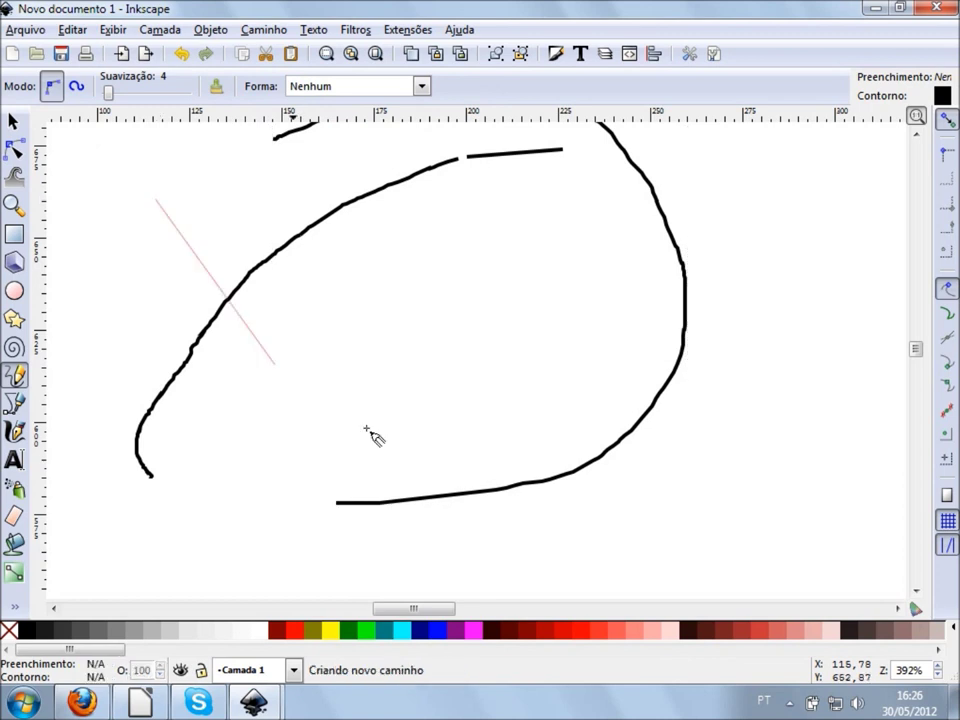
{"action": "left_click", "coordinate": [410, 490]}
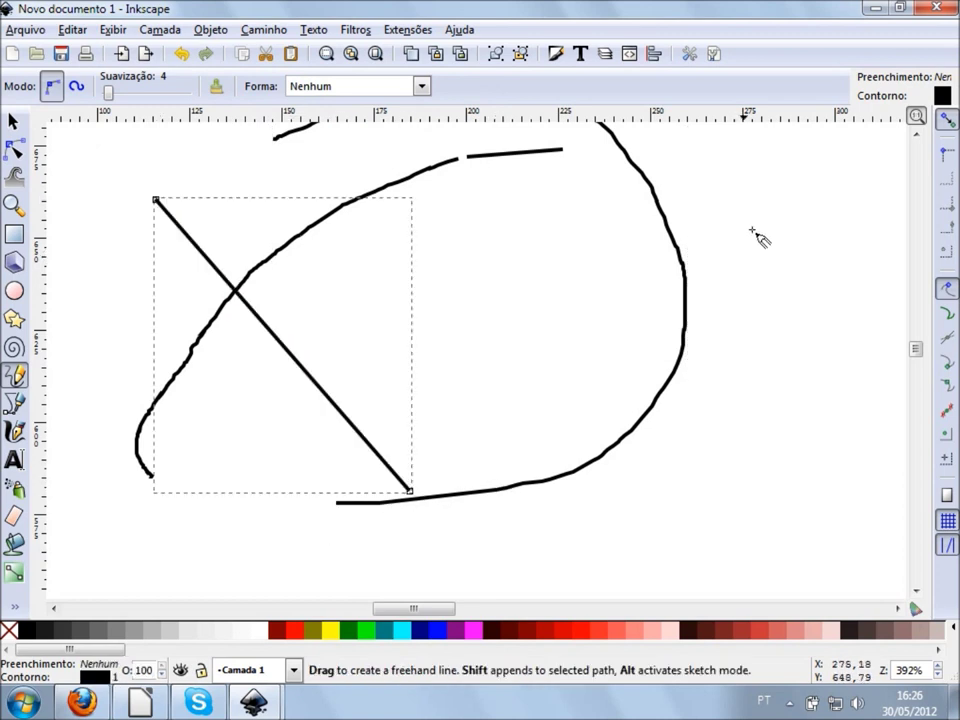
{"action": "left_click", "coordinate": [777, 184]}
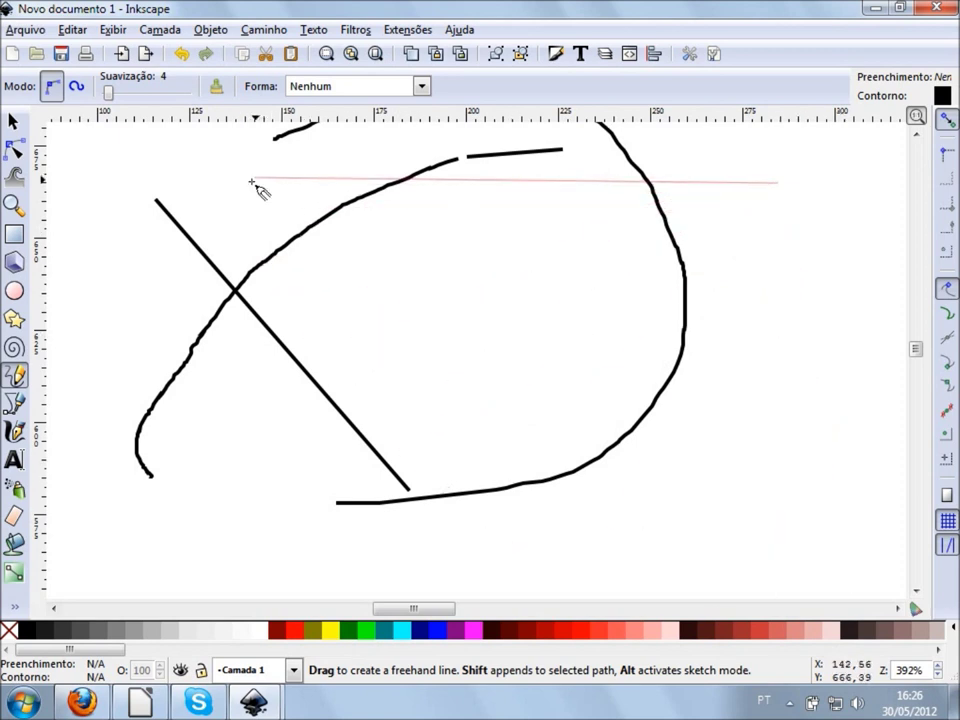
{"action": "double_click", "coordinate": [222, 175]}
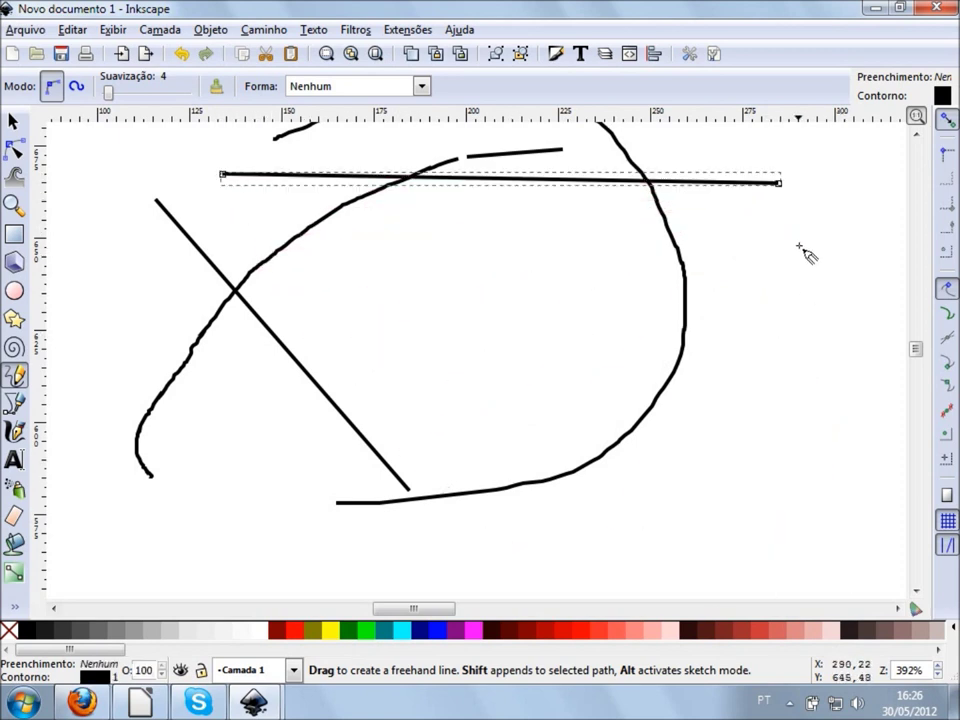
- Draw a freehand test loop, then undo the loop and the test strokes
{"action": "left_click_drag", "start_coordinate": [771, 221], "coordinate": [508, 458]}
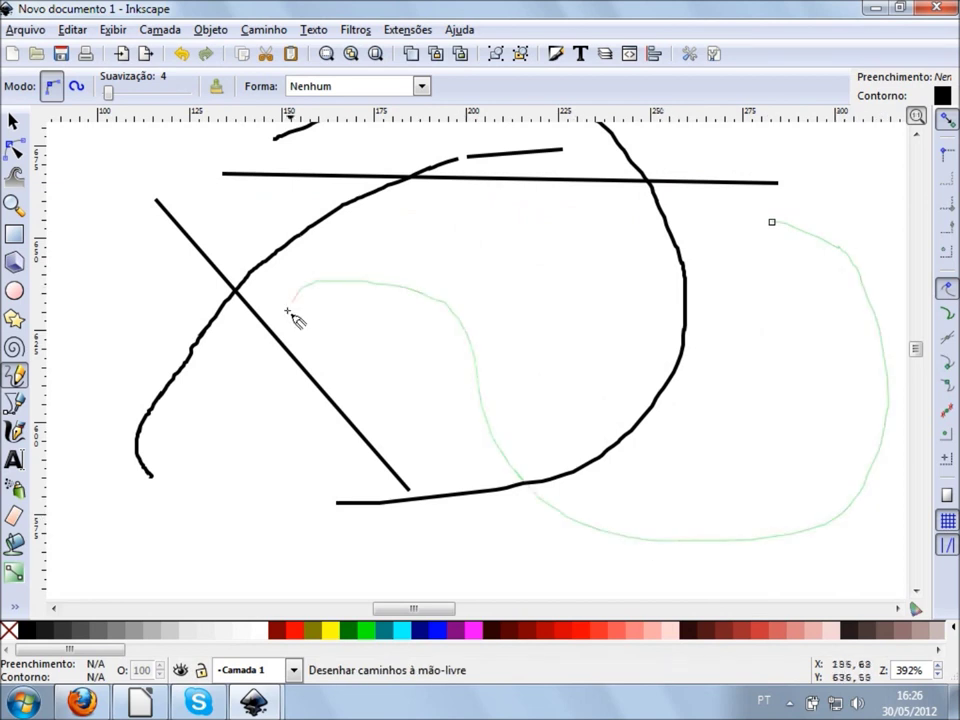
{"action": "mouse_move", "coordinate": [503, 453]}
{"action": "left_mouse_down"}
{"action": "mouse_move", "coordinate": [437, 204]}
{"action": "mouse_move", "coordinate": [530, 157]}
{"action": "mouse_move", "coordinate": [281, 161]}
{"action": "mouse_move", "coordinate": [231, 407]}
{"action": "mouse_move", "coordinate": [525, 465]}
{"action": "mouse_move", "coordinate": [545, 560]}
{"action": "mouse_move", "coordinate": [252, 466]}
{"action": "left_mouse_up"}
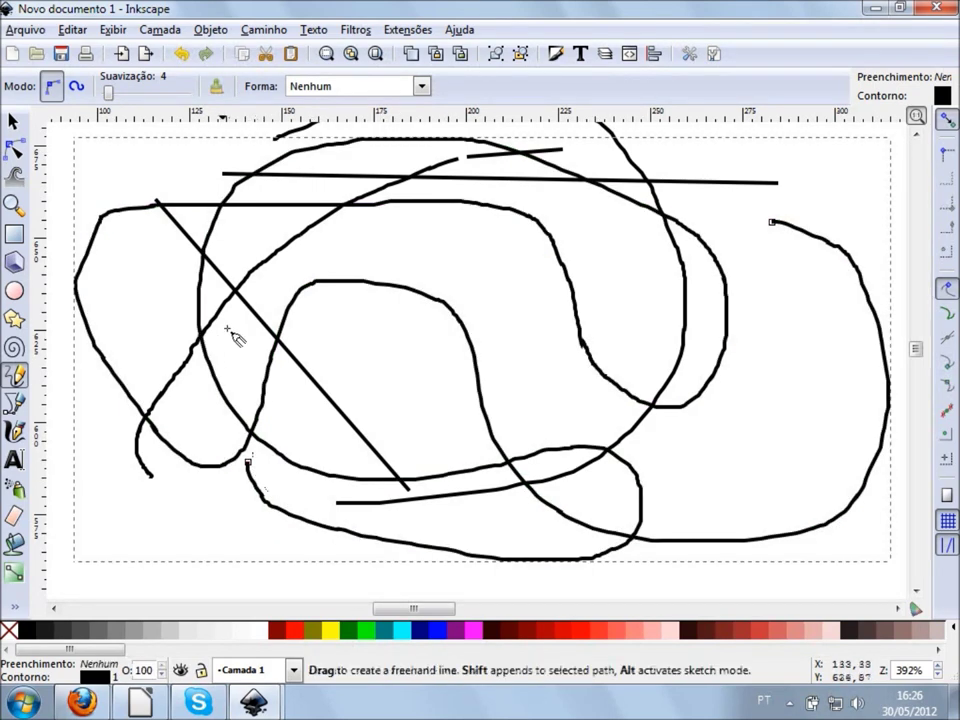
{"action": "scroll", "coordinate": [265, 322], "scroll_direction": "up", "scroll_amount": 3}
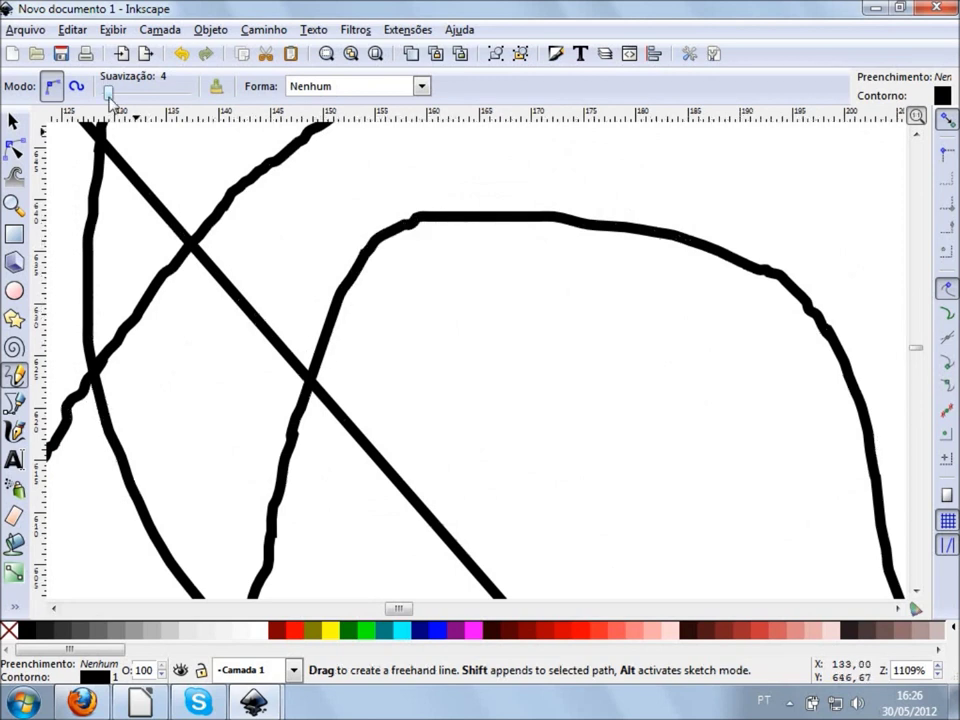
{"action": "key", "text": "ctrl+z"}
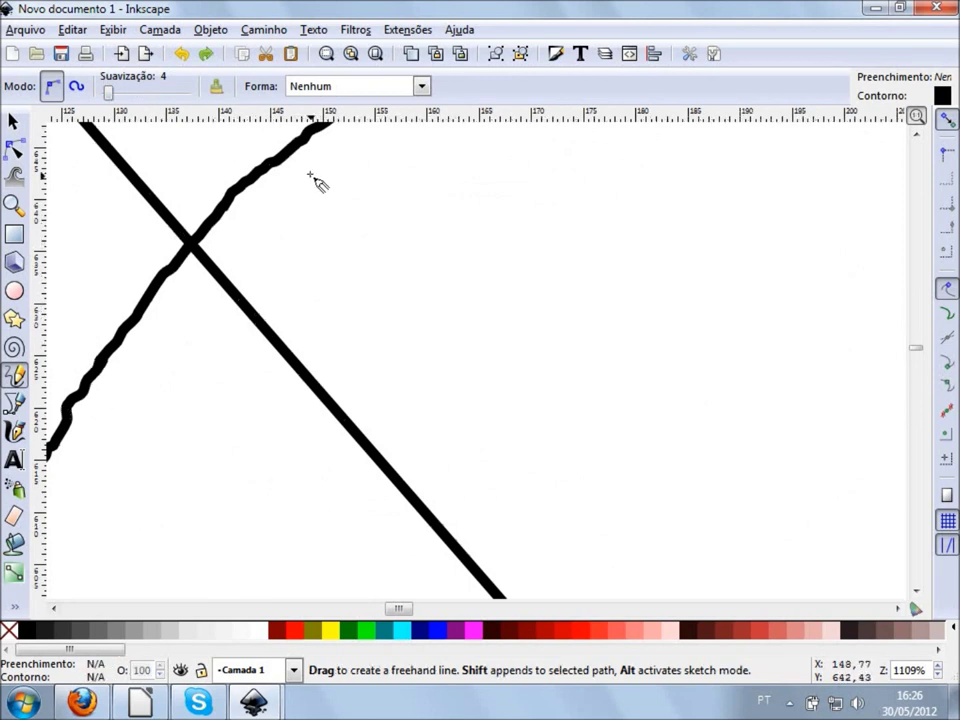
{"action": "scroll", "coordinate": [491, 285], "scroll_direction": "down", "scroll_amount": 2}
{"action": "key", "text": "ctrl+z"}
{"action": "key", "text": "ctrl+z"}
{"action": "scroll", "coordinate": [490, 283], "scroll_direction": "down", "scroll_amount": 2}
{"action": "key", "text": "ctrl+z"}
{"action": "key", "text": "ctrl+z"}
{"action": "scroll", "coordinate": [603, 268], "scroll_direction": "up", "scroll_amount": 1}
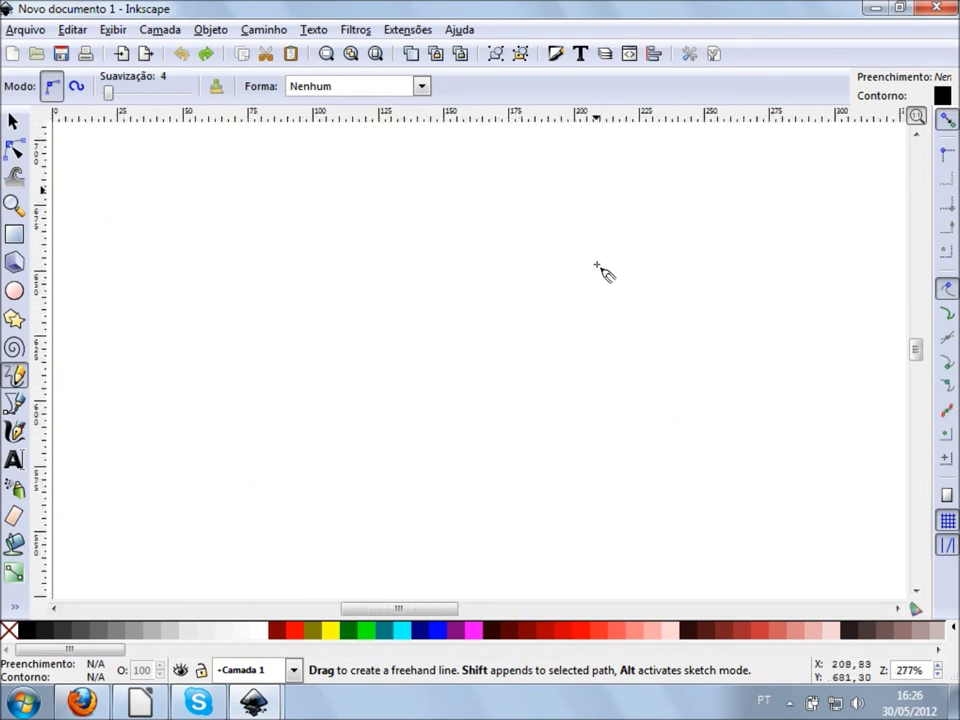
- At smoothing 51, draw an arch-shaped freehand curve and cancel the stray straight segment
{"action": "left_click_drag", "start_coordinate": [109, 96], "coordinate": [148, 97]}
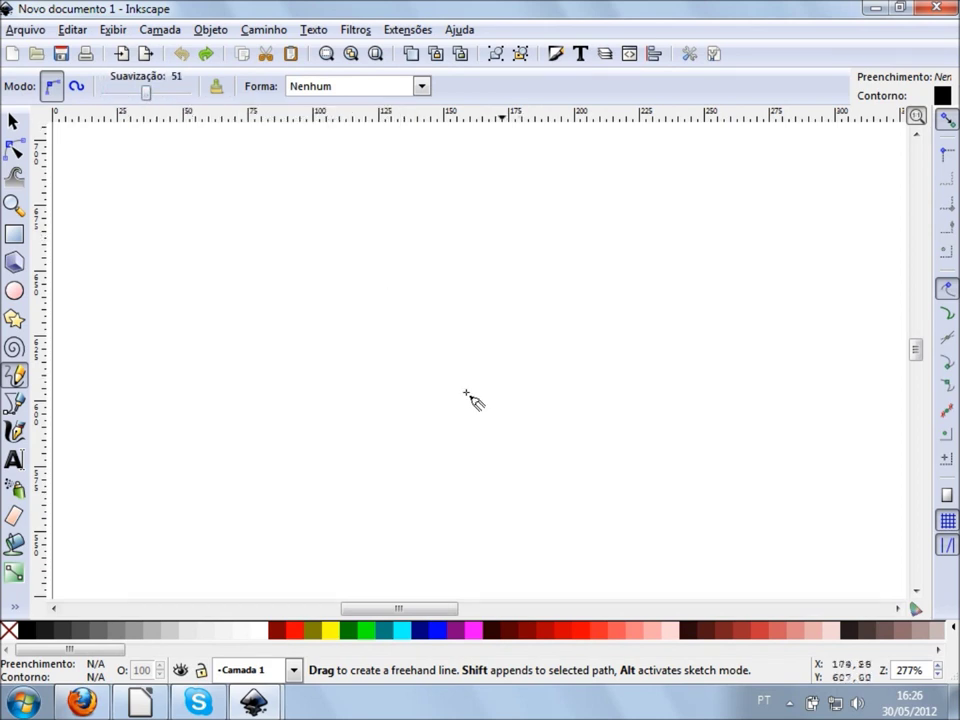
{"action": "left_click_drag", "start_coordinate": [582, 427], "coordinate": [303, 430]}
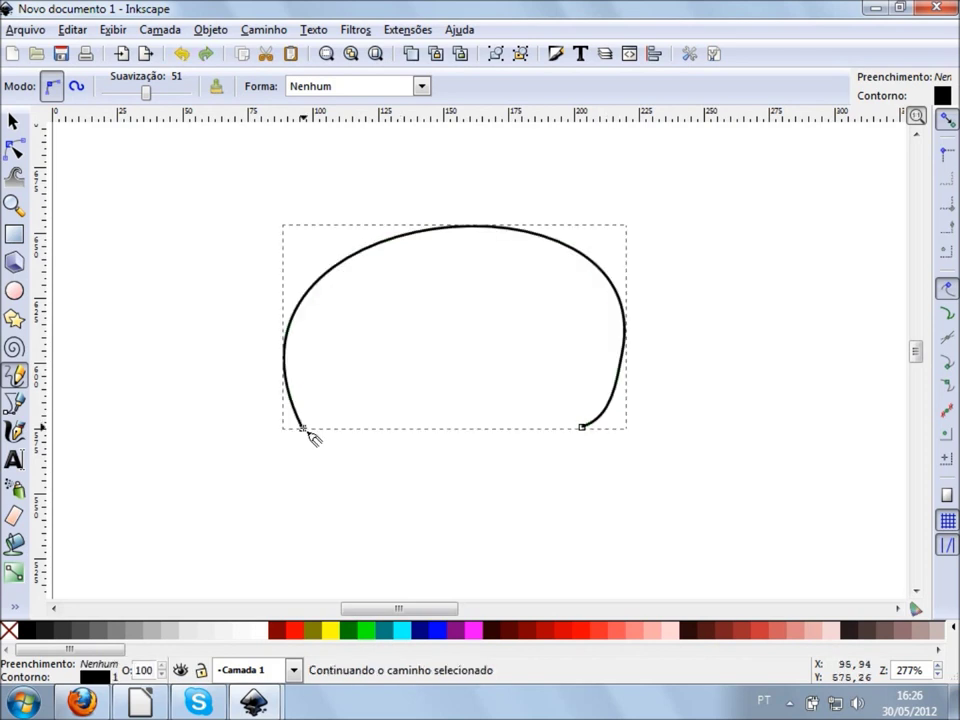
{"action": "left_click", "coordinate": [302, 428]}
{"action": "scroll", "coordinate": [404, 221], "scroll_direction": "up", "scroll_amount": 1, "text": "ctrl"}
{"action": "key", "text": "Escape"}
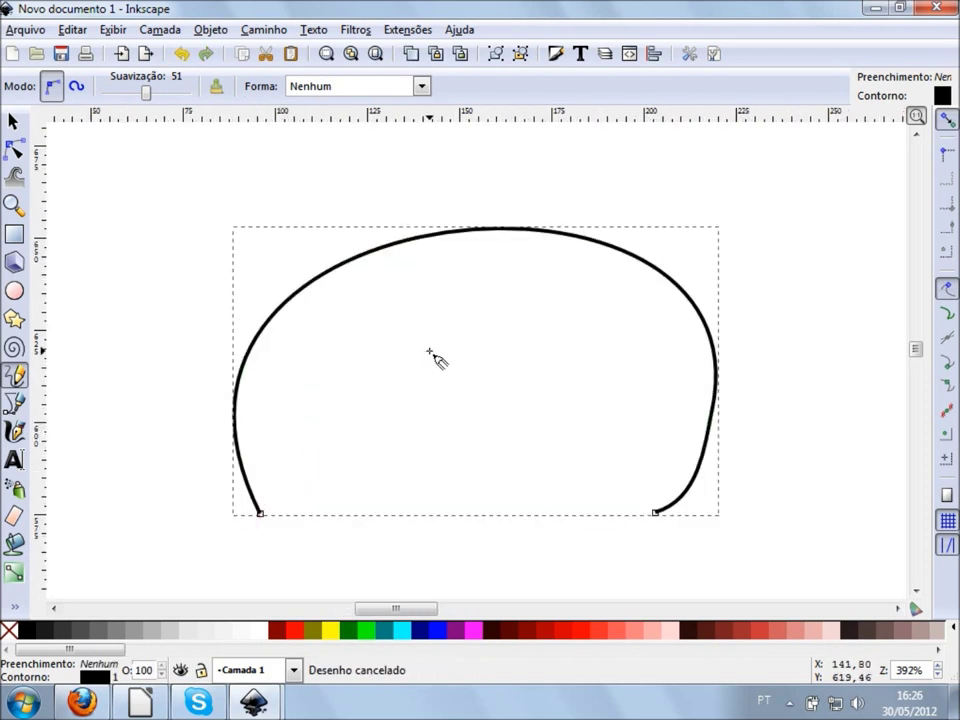
- Zoom around the arch and raise the Pencil smoothing to 100
{"action": "scroll", "coordinate": [452, 236], "scroll_direction": "up", "scroll_amount": 3, "text": "ctrl"}
{"action": "scroll", "coordinate": [460, 230], "scroll_direction": "up", "scroll_amount": 1, "text": "ctrl"}
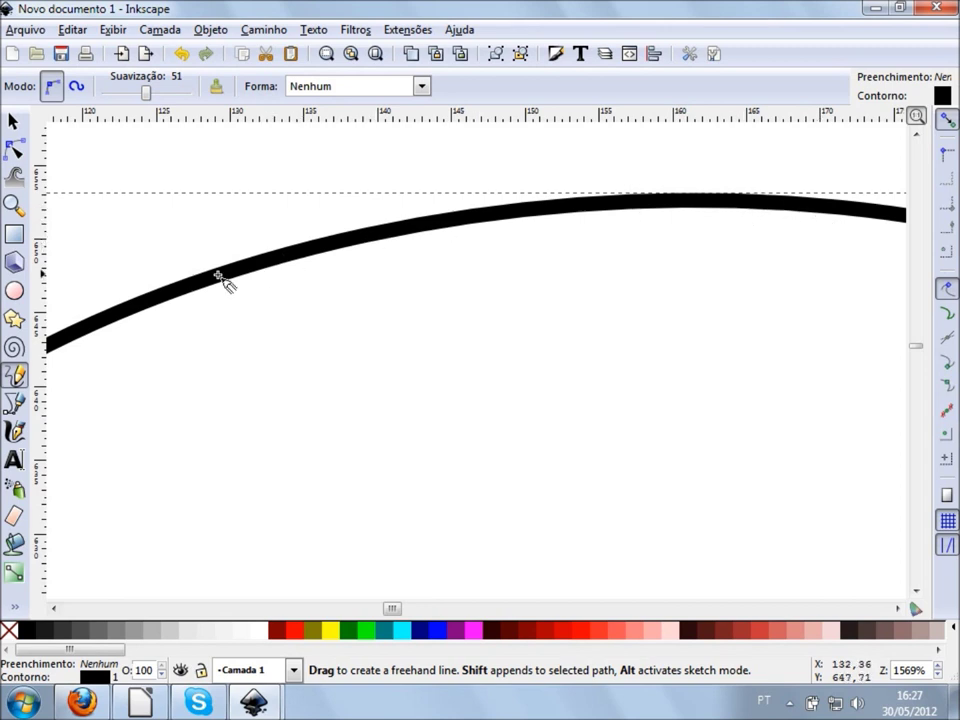
{"action": "scroll", "coordinate": [369, 339], "scroll_direction": "down", "scroll_amount": 2}
{"action": "scroll", "coordinate": [369, 339], "scroll_direction": "down", "scroll_amount": 1, "text": "ctrl"}
{"action": "scroll", "coordinate": [369, 339], "scroll_direction": "down", "scroll_amount": 2, "text": "ctrl"}
{"action": "scroll", "coordinate": [369, 339], "scroll_direction": "down", "scroll_amount": 1, "text": "ctrl"}
{"action": "scroll", "coordinate": [450, 333], "scroll_direction": "down", "scroll_amount": 2}
{"action": "scroll", "coordinate": [521, 326], "scroll_direction": "down", "scroll_amount": 1}
{"action": "scroll", "coordinate": [740, 345], "scroll_direction": "down", "scroll_amount": 1, "text": "ctrl"}
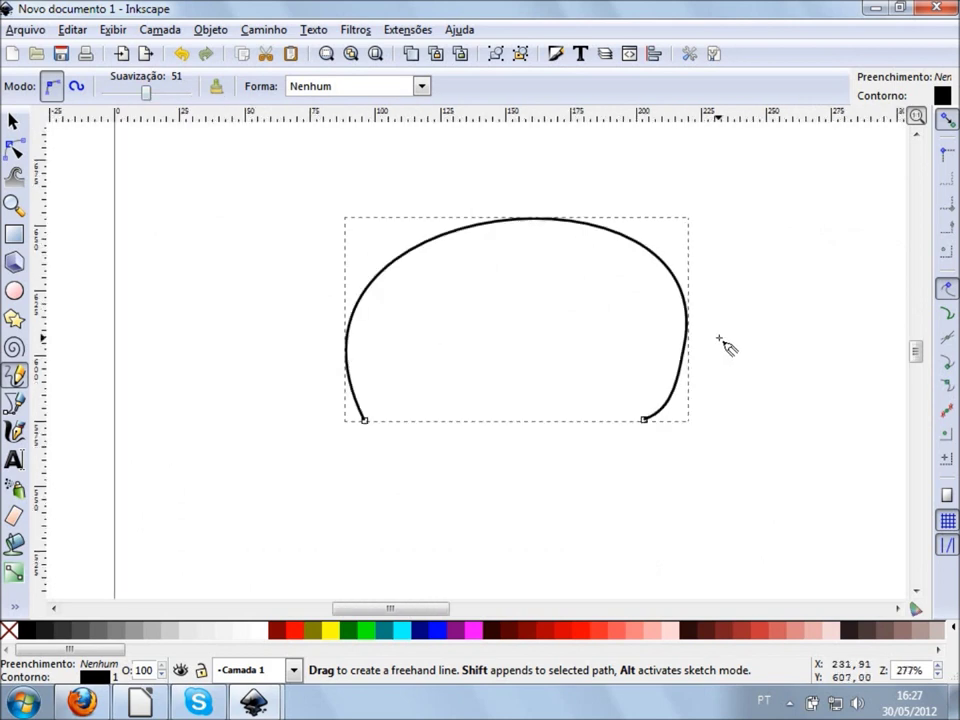
{"action": "scroll", "coordinate": [590, 320], "scroll_direction": "down", "scroll_amount": 1}
{"action": "left_click_drag", "start_coordinate": [147, 92], "coordinate": [193, 90]}
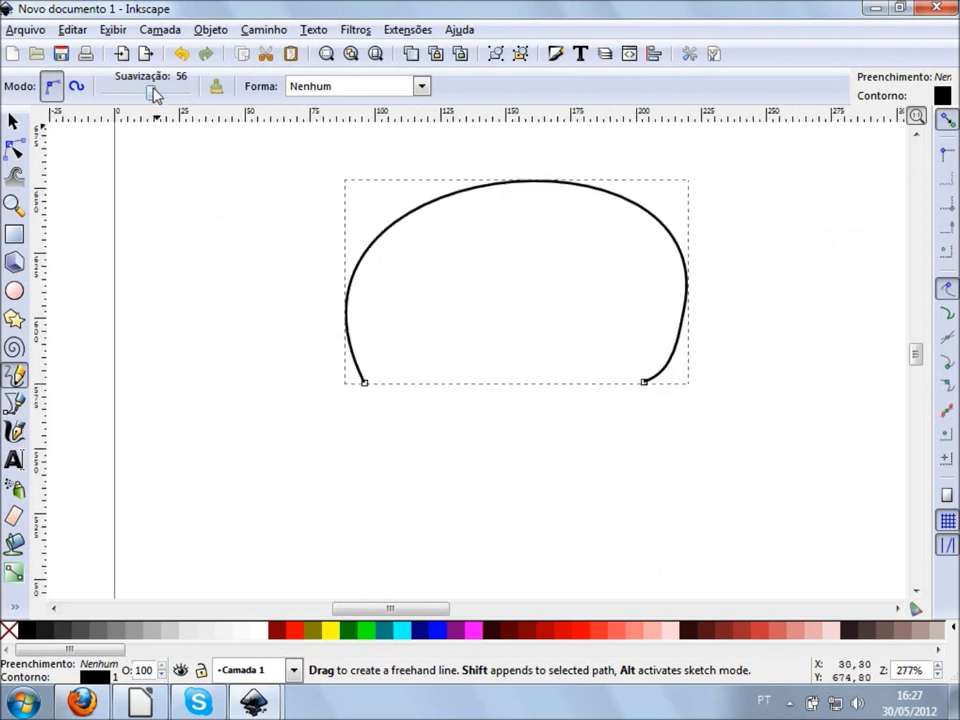
- Draw several practice strokes at smoothing 100 over and around the arch
{"action": "left_click_drag", "start_coordinate": [366, 503], "coordinate": [687, 403]}
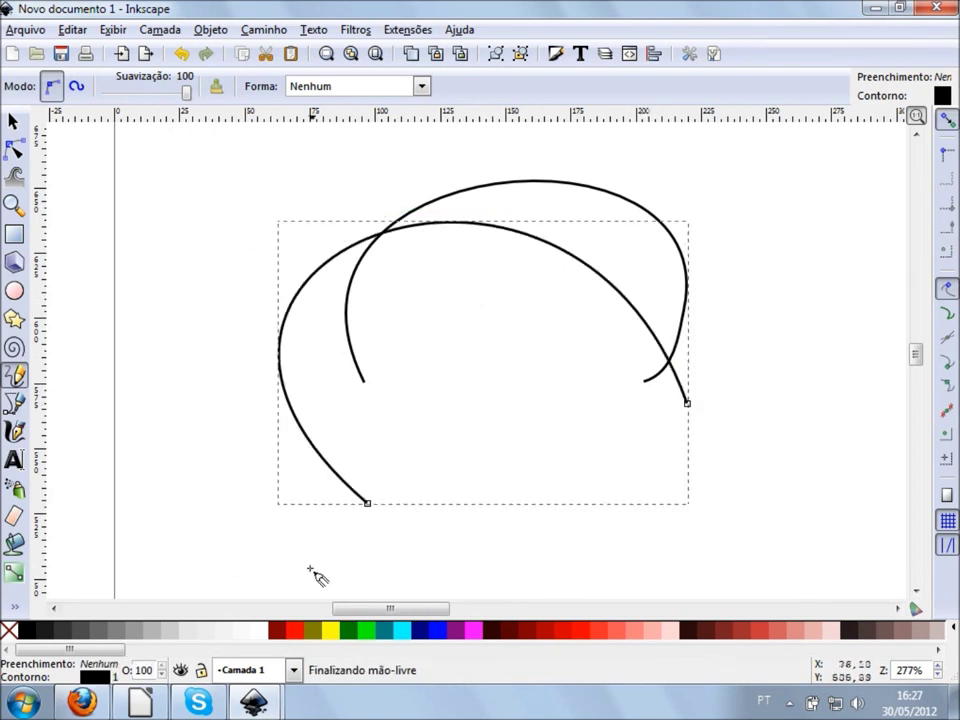
{"action": "left_click_drag", "start_coordinate": [309, 568], "coordinate": [413, 556]}
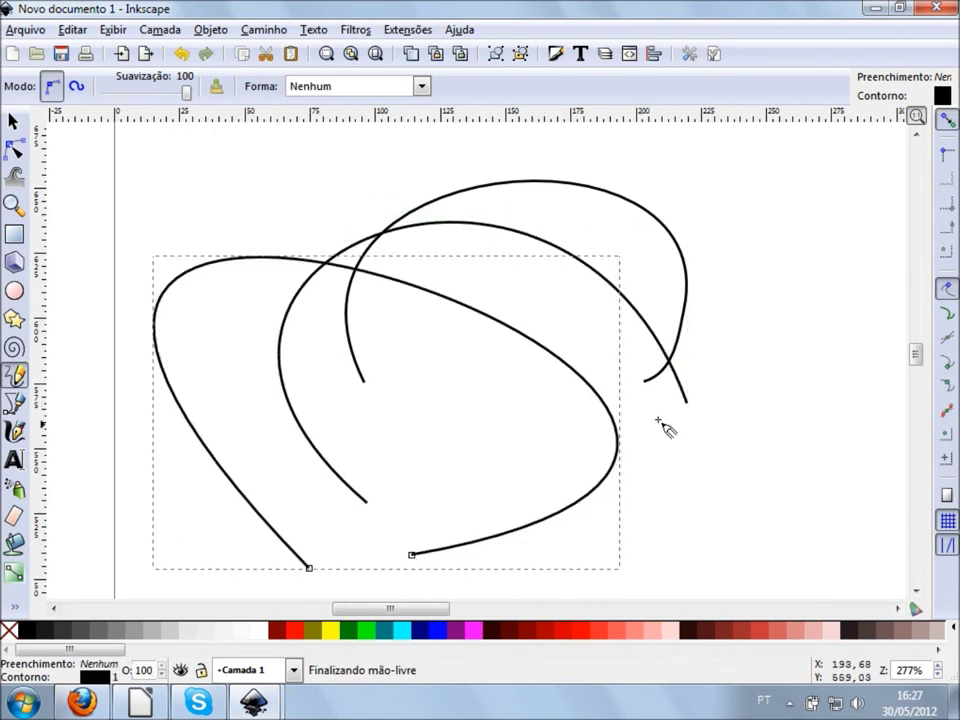
{"action": "scroll", "coordinate": [664, 429], "scroll_direction": "down", "scroll_amount": 2}
{"action": "left_click_drag", "start_coordinate": [719, 518], "coordinate": [860, 232]}
{"action": "left_click", "coordinate": [860, 232]}
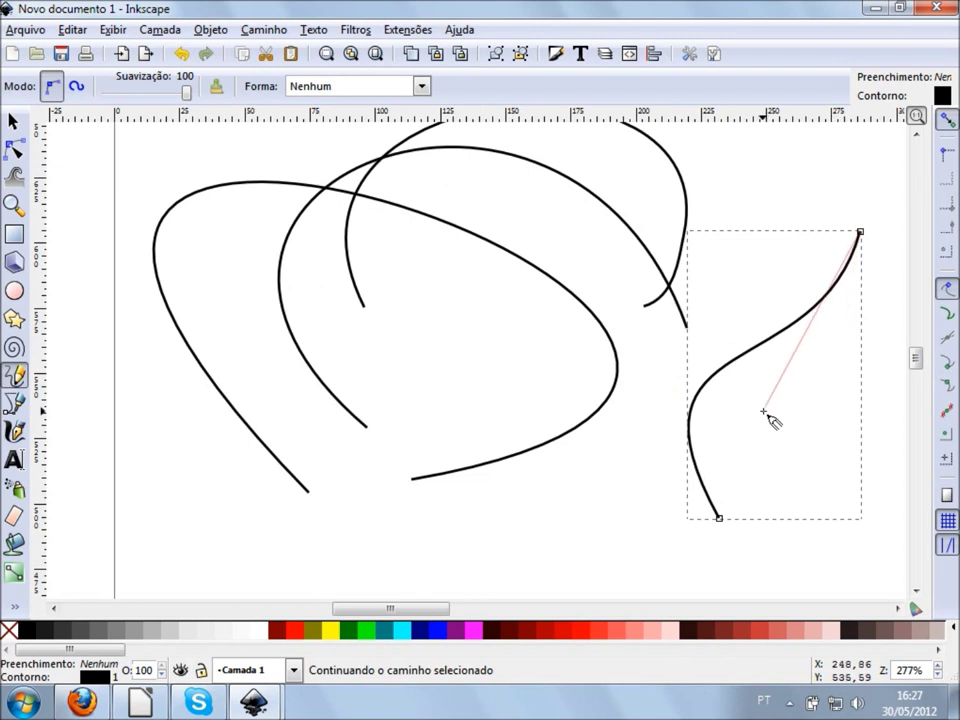
{"action": "key", "text": "Escape"}
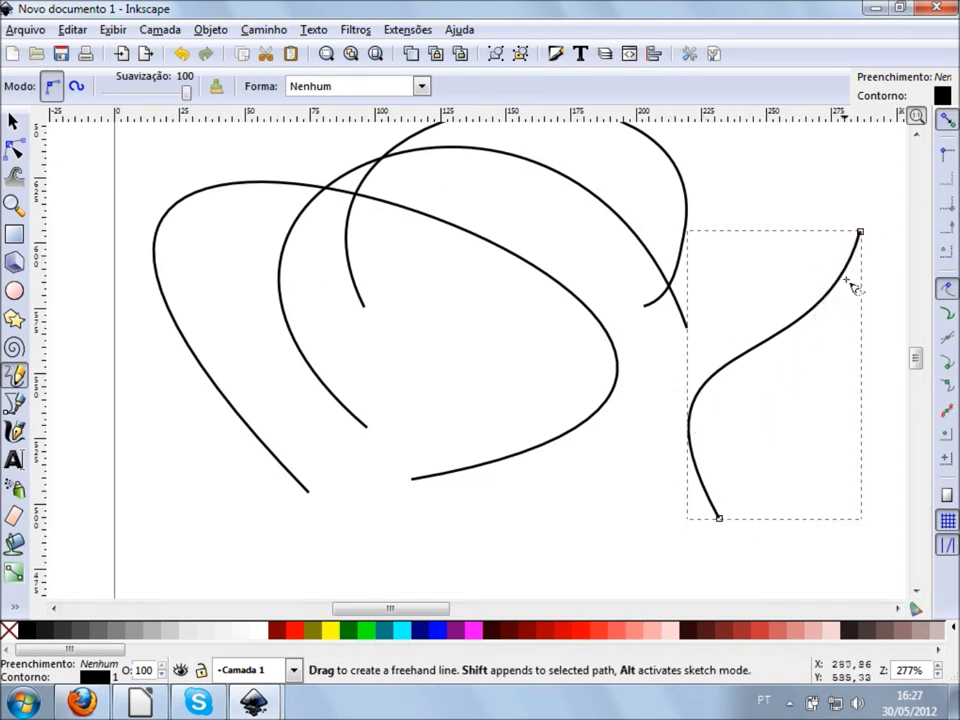
{"action": "left_click_drag", "start_coordinate": [750, 166], "coordinate": [645, 364]}
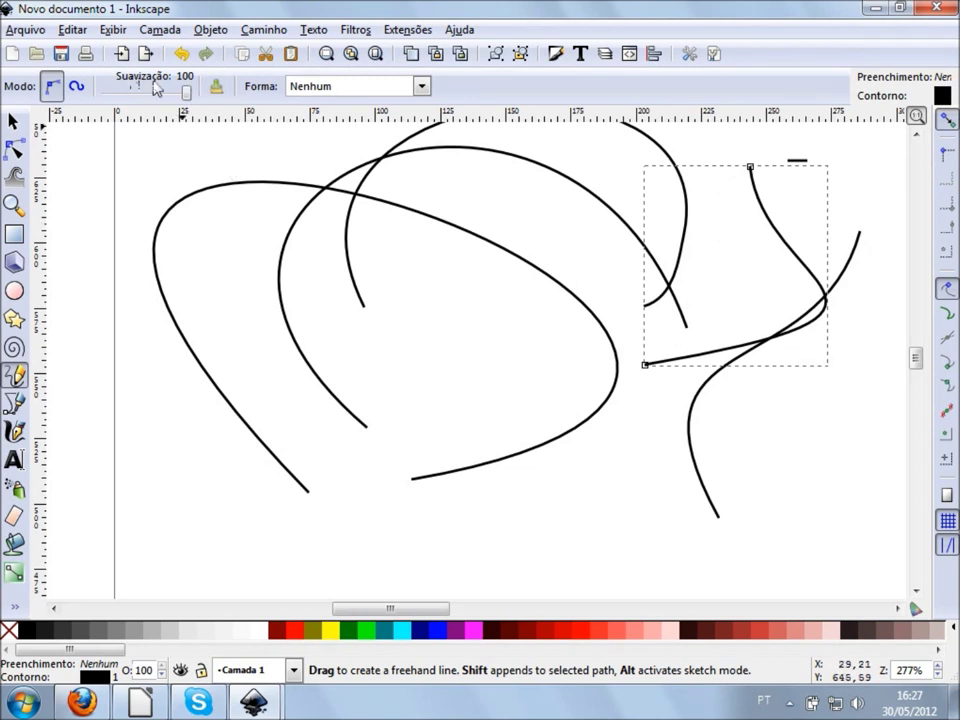
- Lower smoothing to 50 and draw a looping stroke and an S-shaped stroke
{"action": "mouse_move", "coordinate": [186, 100]}
{"action": "left_mouse_down"}
{"action": "mouse_move", "coordinate": [163, 100]}
{"action": "mouse_move", "coordinate": [176, 100]}
{"action": "left_mouse_up"}
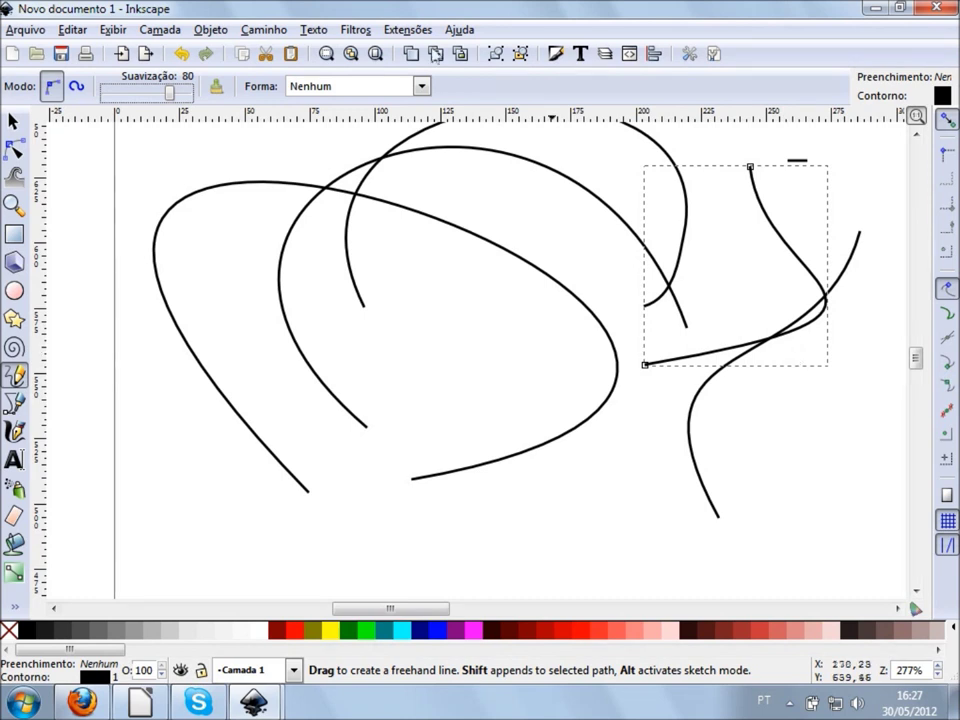
{"action": "left_click_drag", "start_coordinate": [167, 93], "coordinate": [146, 94]}
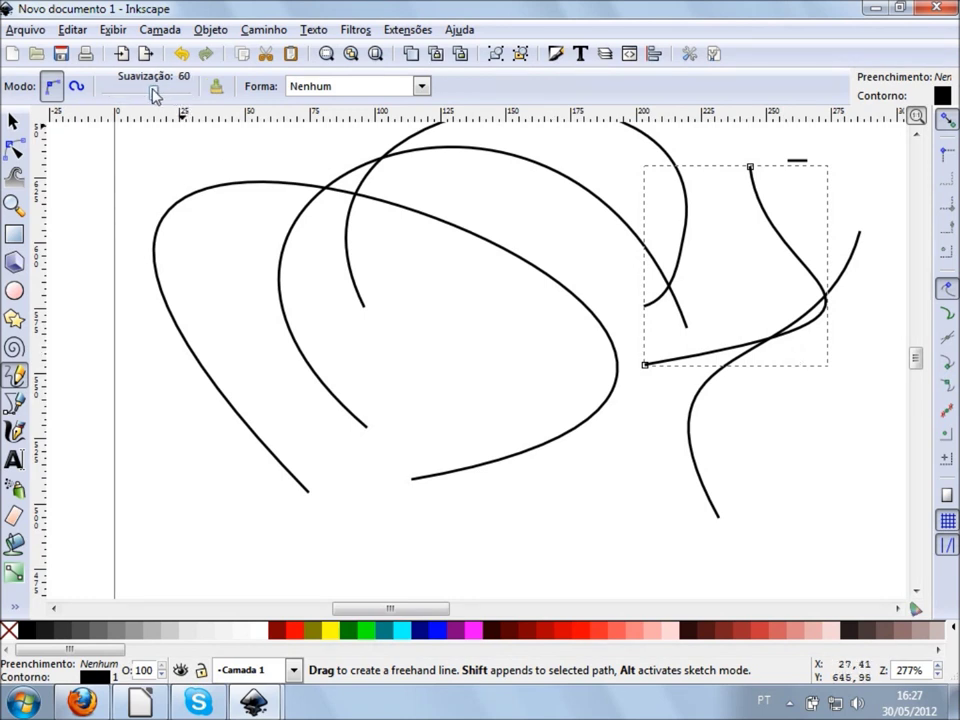
{"action": "left_click_drag", "start_coordinate": [146, 94], "coordinate": [147, 93]}
{"action": "mouse_move", "coordinate": [281, 256]}
{"action": "left_mouse_down"}
{"action": "mouse_move", "coordinate": [372, 397]}
{"action": "mouse_move", "coordinate": [200, 490]}
{"action": "left_mouse_up"}
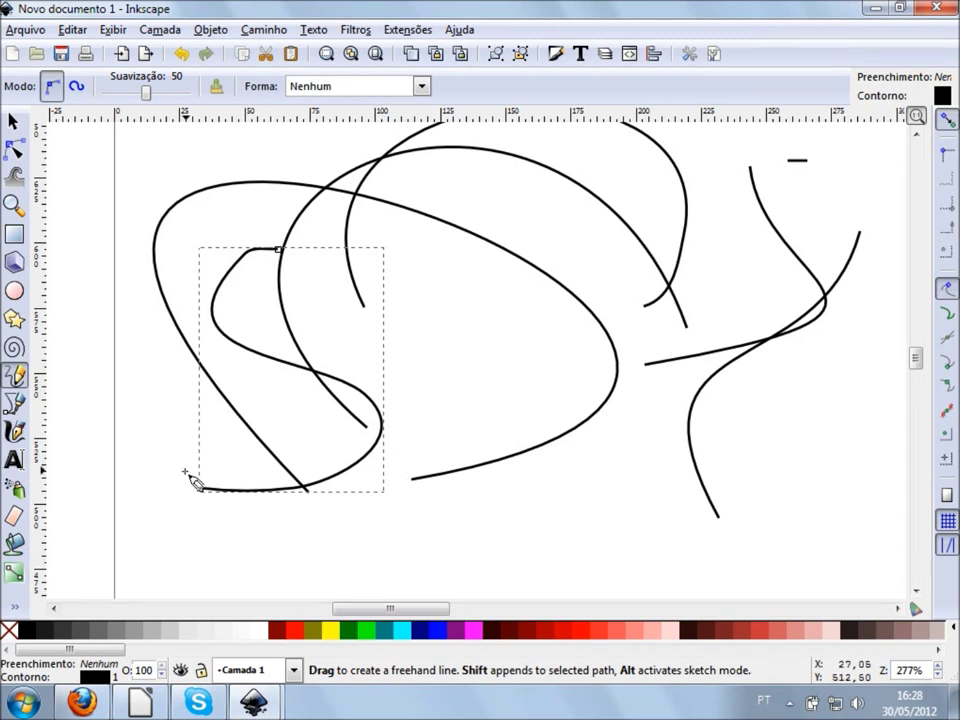
{"action": "left_click_drag", "start_coordinate": [533, 257], "coordinate": [521, 540]}
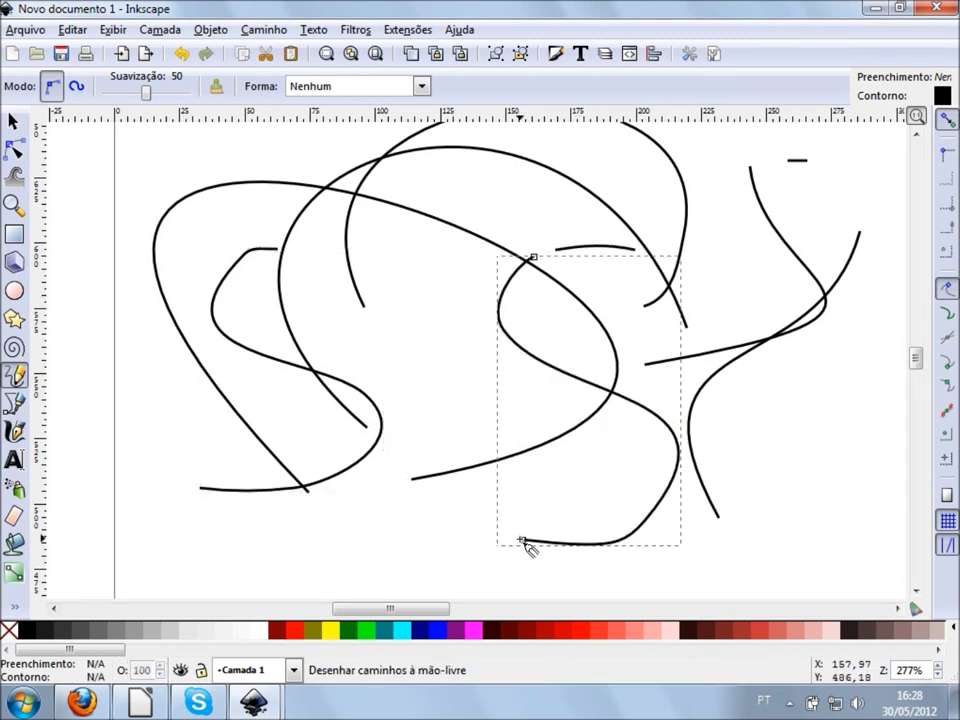
{"action": "left_click", "coordinate": [520, 541]}
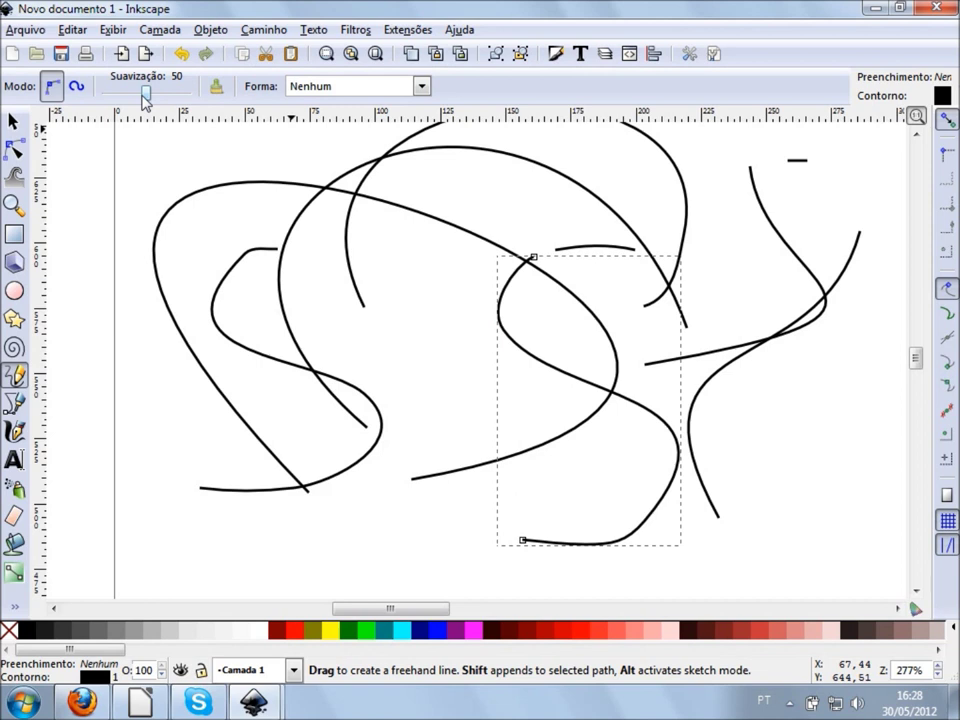
- Raise smoothing back to 100, draw strokes near the centre, then lower it to 50
{"action": "left_click_drag", "start_coordinate": [146, 92], "coordinate": [186, 92]}
{"action": "mouse_move", "coordinate": [499, 238]}
{"action": "left_mouse_down"}
{"action": "mouse_move", "coordinate": [388, 282]}
{"action": "mouse_move", "coordinate": [506, 347]}
{"action": "left_mouse_up"}
{"action": "mouse_move", "coordinate": [412, 216]}
{"action": "left_mouse_down"}
{"action": "mouse_move", "coordinate": [530, 397]}
{"action": "mouse_move", "coordinate": [520, 384]}
{"action": "left_mouse_up"}
{"action": "mouse_move", "coordinate": [420, 238]}
{"action": "left_mouse_down"}
{"action": "mouse_move", "coordinate": [300, 447]}
{"action": "mouse_move", "coordinate": [392, 402]}
{"action": "left_mouse_up"}
{"action": "key", "text": "Escape"}
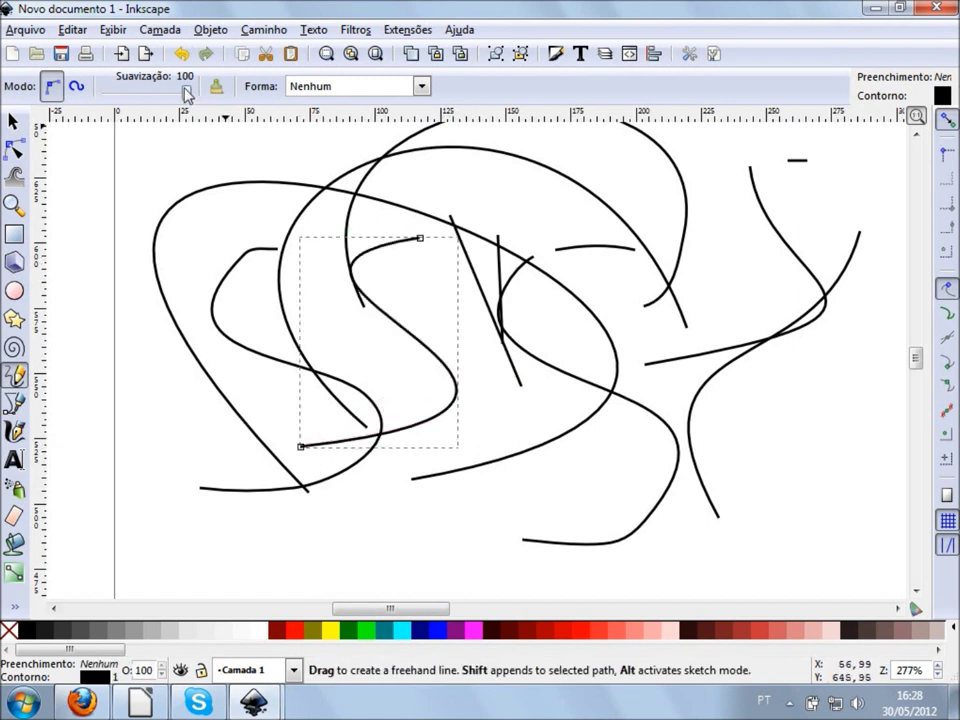
{"action": "left_click_drag", "start_coordinate": [186, 94], "coordinate": [147, 96]}
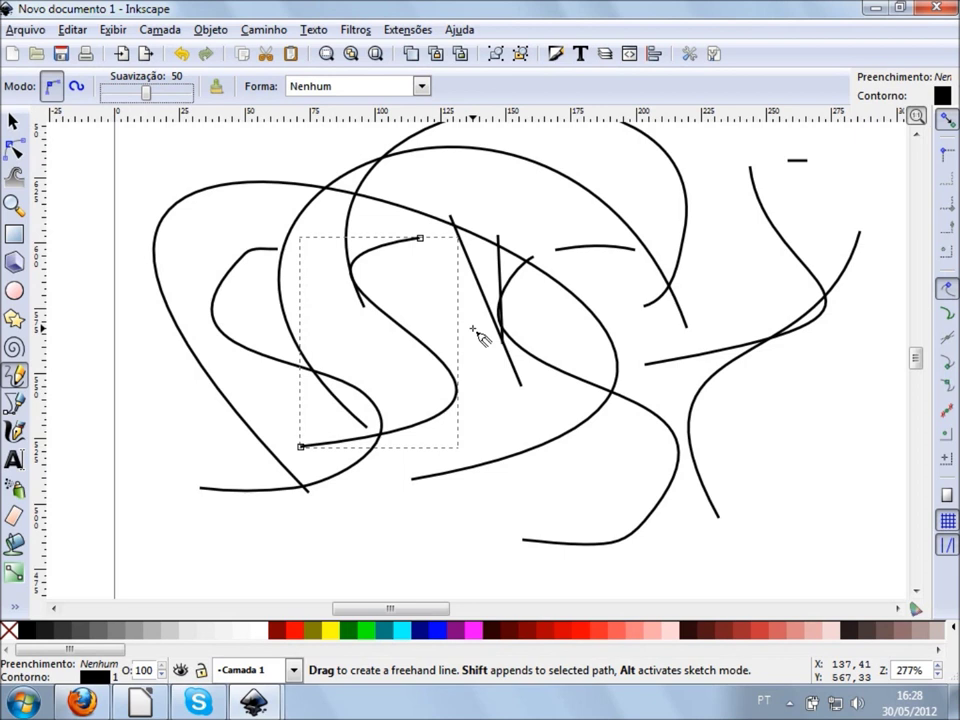
- Select all practice strokes and delete them, emptying the canvas
{"action": "key", "text": "F1"}
{"action": "key", "text": "ctrl+a"}
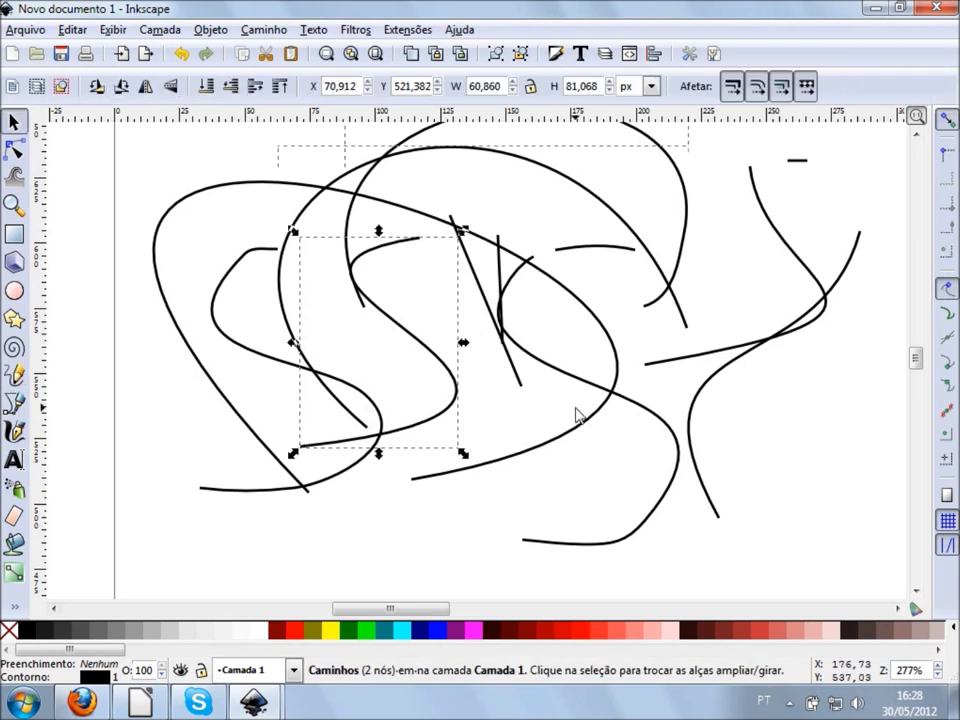
{"action": "key", "text": "Delete"}
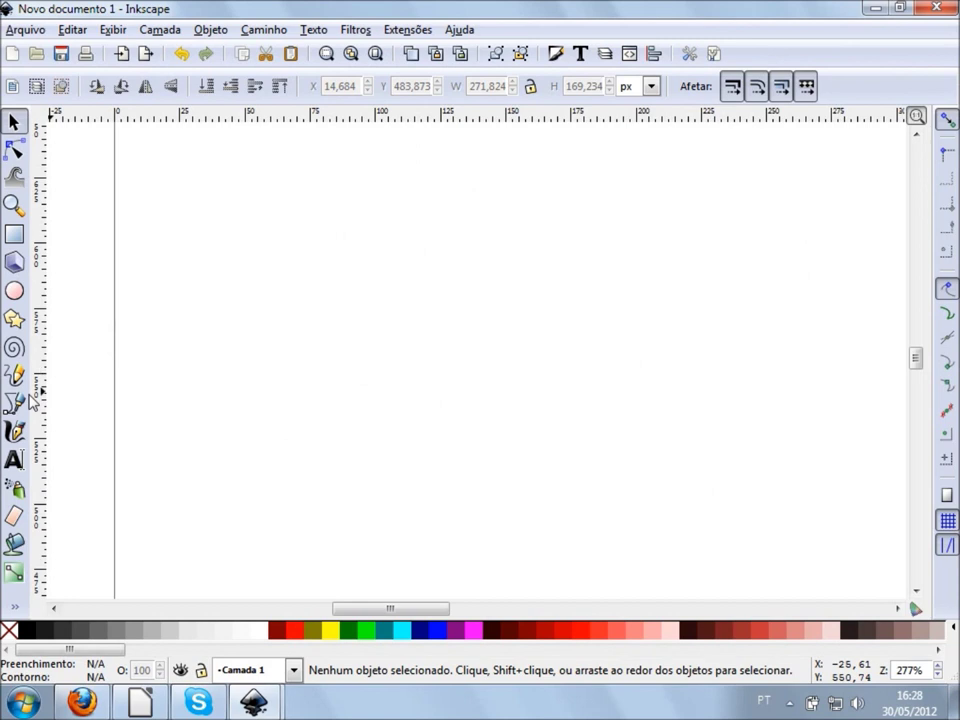
- Return to the Pencil tool and set its shape (Forma) to Entrada triangular
{"action": "key", "text": "p"}
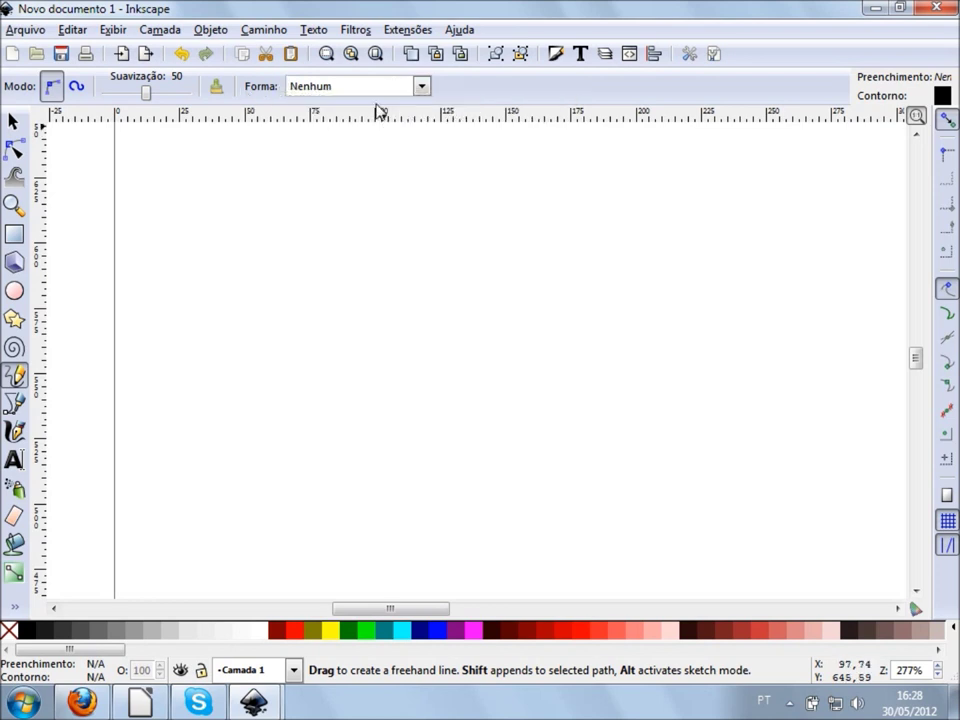
{"action": "left_click", "coordinate": [421, 87]}
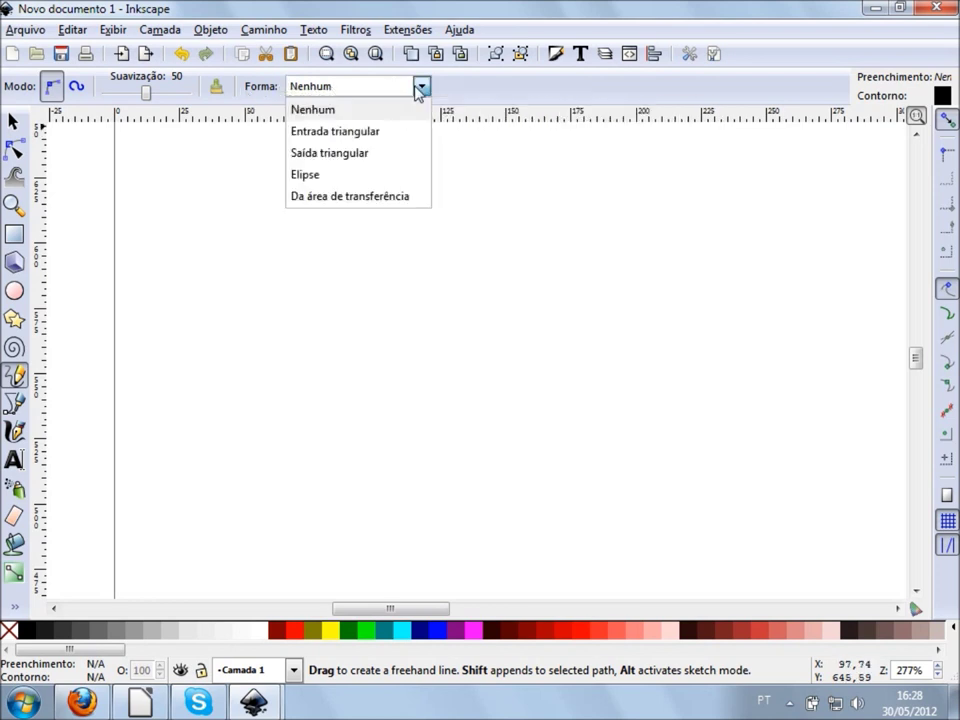
{"action": "left_click", "coordinate": [368, 141]}
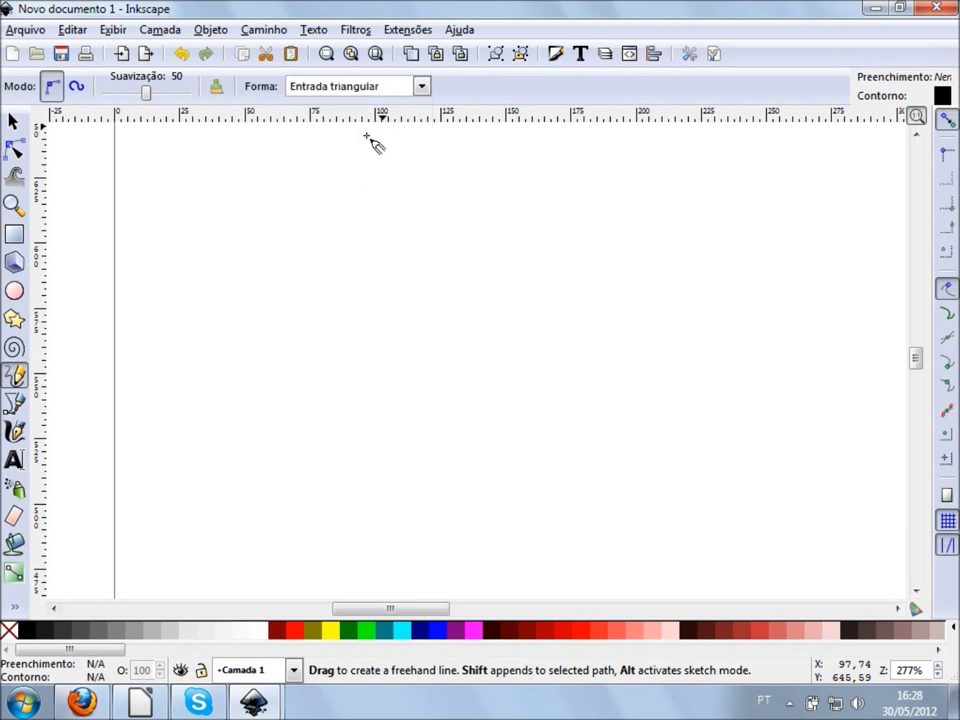
{"action": "left_click", "coordinate": [366, 136]}
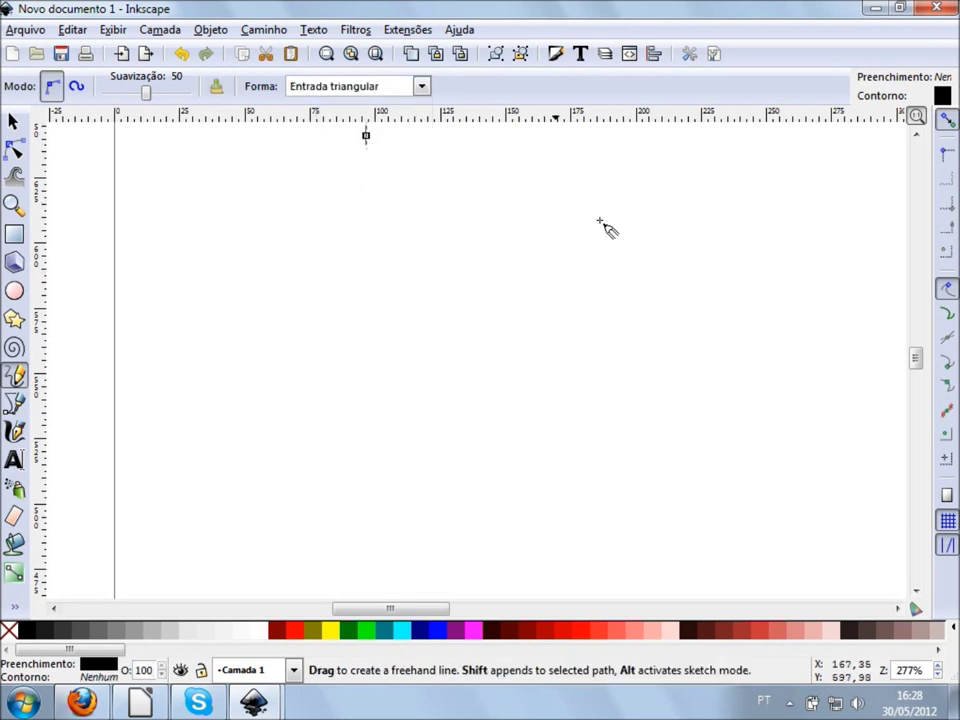
{"action": "left_click", "coordinate": [686, 196]}
- Draw a long swoosh rising to the upper right and a small tapered flick beside it
{"action": "left_click_drag", "start_coordinate": [714, 194], "coordinate": [268, 465]}
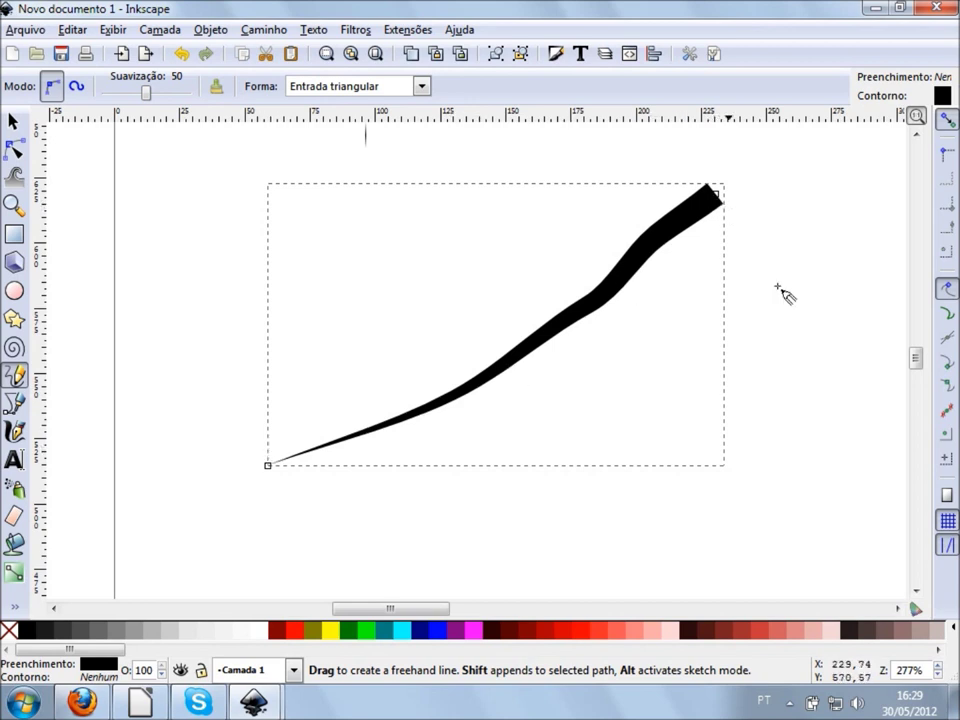
{"action": "left_click_drag", "start_coordinate": [778, 302], "coordinate": [849, 217]}
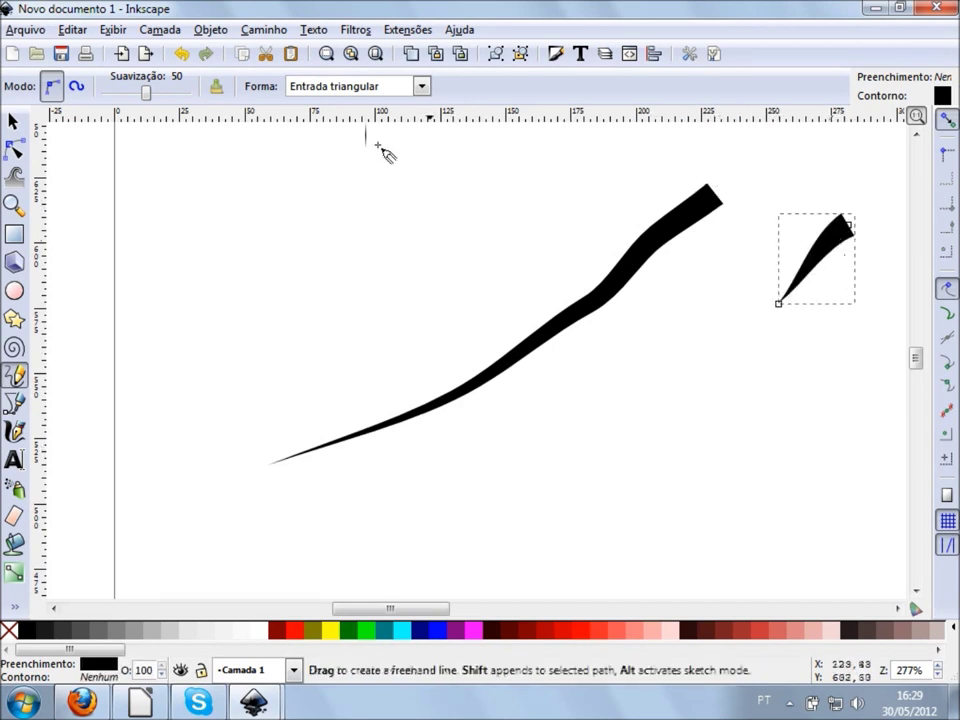
{"action": "left_click", "coordinate": [385, 93]}
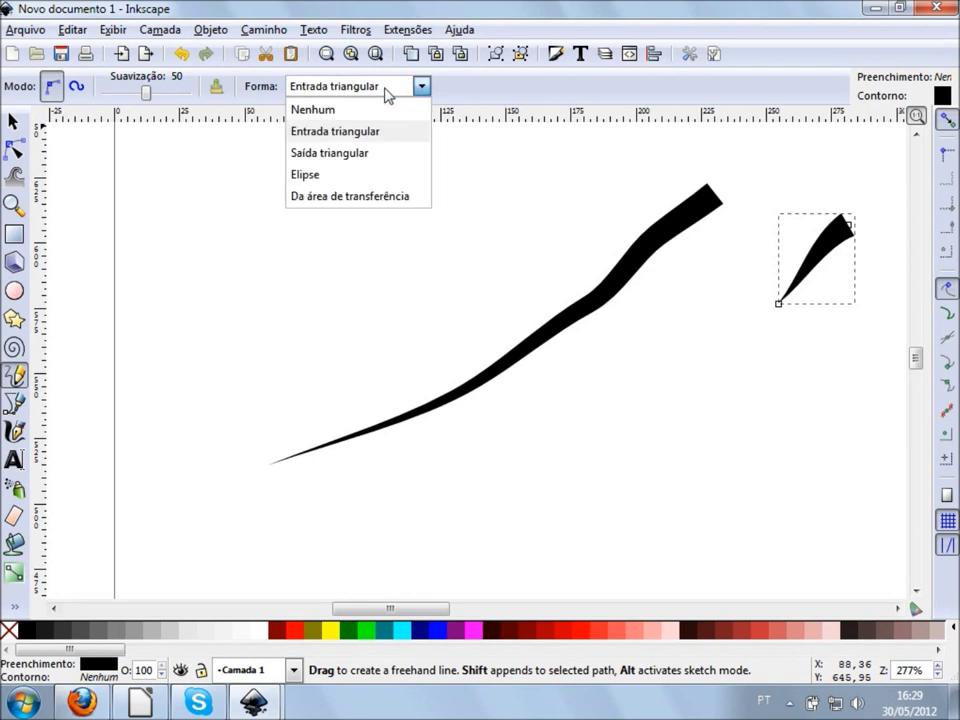
- Switch the shape to Saída triangular, draw two short test strokes, and undo them
{"action": "left_click", "coordinate": [362, 153]}
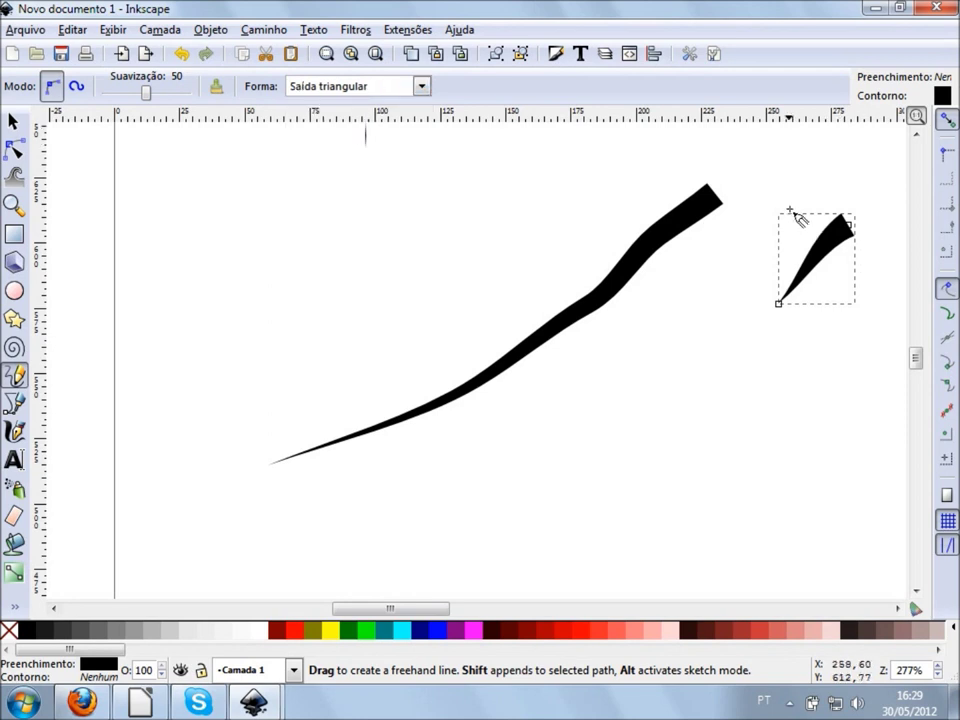
{"action": "left_click_drag", "start_coordinate": [745, 225], "coordinate": [795, 203]}
{"action": "left_click_drag", "start_coordinate": [700, 267], "coordinate": [690, 288]}
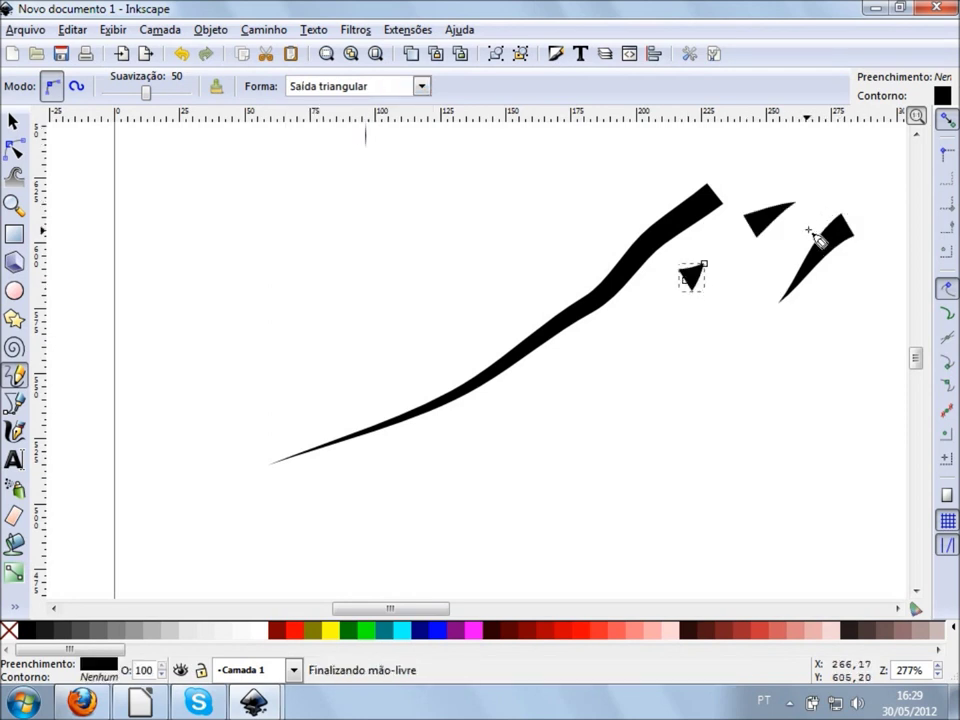
{"action": "key", "text": "ctrl+z"}
{"action": "key", "text": "ctrl+z"}
- Draw taper-out strokes beside and below the swoosh plus a letter loop, then undo them all
{"action": "left_click_drag", "start_coordinate": [812, 196], "coordinate": [731, 272]}
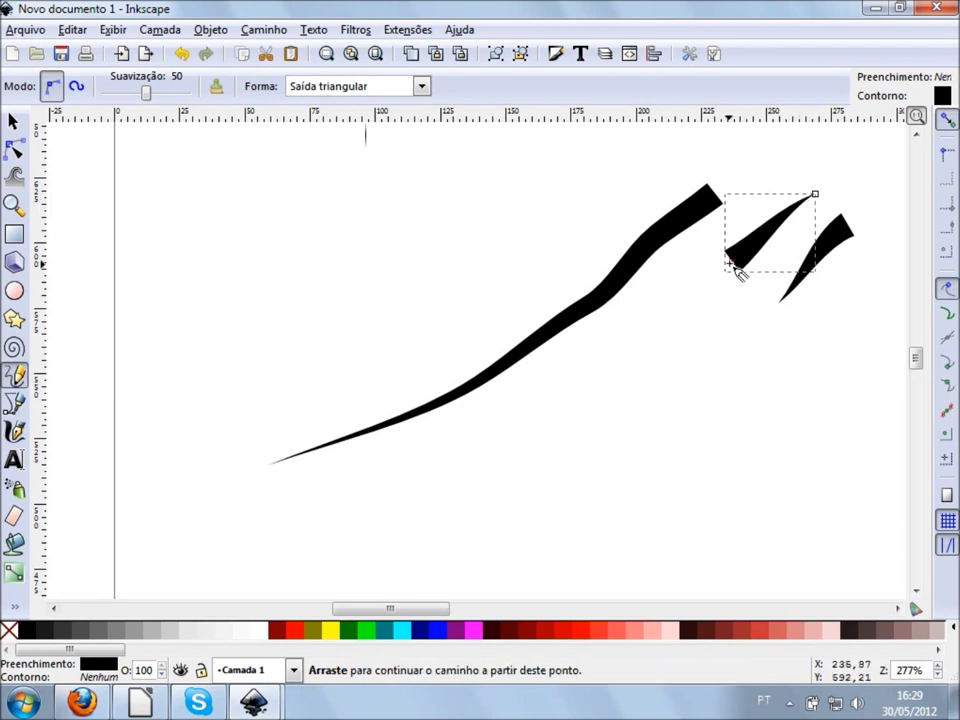
{"action": "mouse_move", "coordinate": [576, 497]}
{"action": "left_mouse_down"}
{"action": "mouse_move", "coordinate": [562, 407]}
{"action": "mouse_move", "coordinate": [496, 478]}
{"action": "mouse_move", "coordinate": [442, 498]}
{"action": "left_mouse_up"}
{"action": "mouse_move", "coordinate": [303, 341]}
{"action": "left_mouse_down"}
{"action": "mouse_move", "coordinate": [557, 256]}
{"action": "mouse_move", "coordinate": [480, 362]}
{"action": "left_mouse_up"}
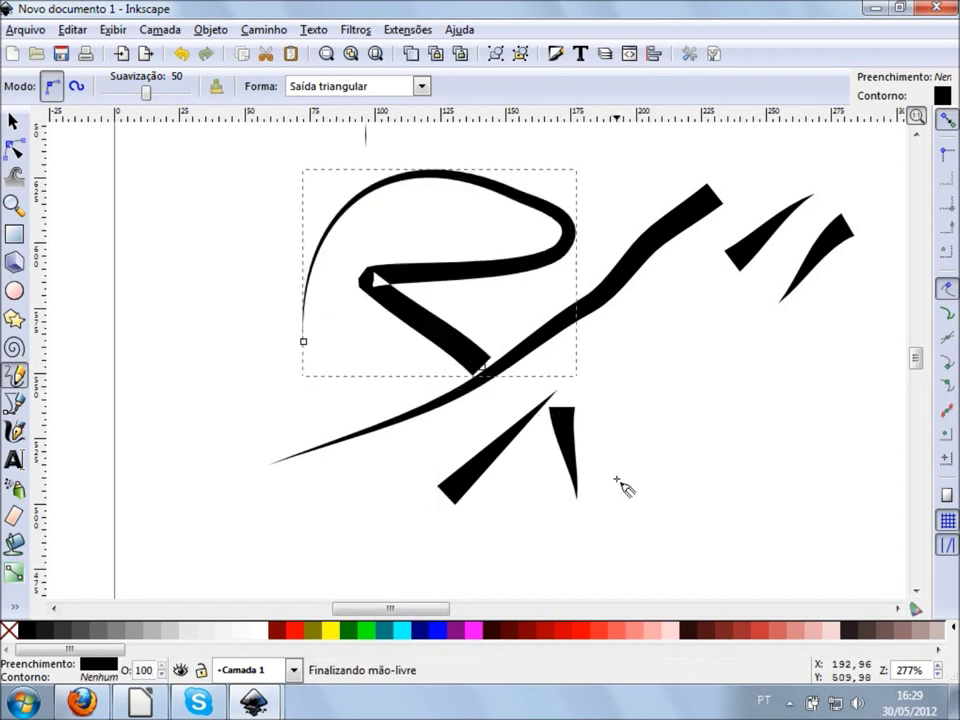
{"action": "key", "text": "ctrl+z"}
{"action": "key", "text": "ctrl+z"}
{"action": "key", "text": "ctrl+z"}
{"action": "key", "text": "ctrl+z"}
{"action": "key", "text": "ctrl+z"}
{"action": "key", "text": "ctrl+z"}
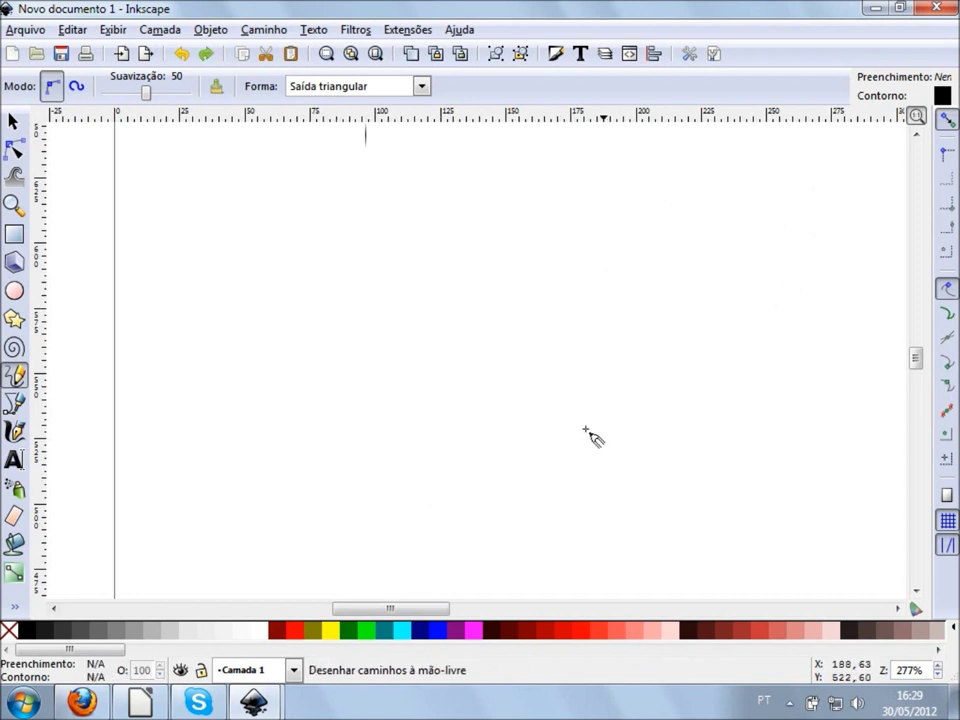
{"action": "left_click", "coordinate": [410, 91]}
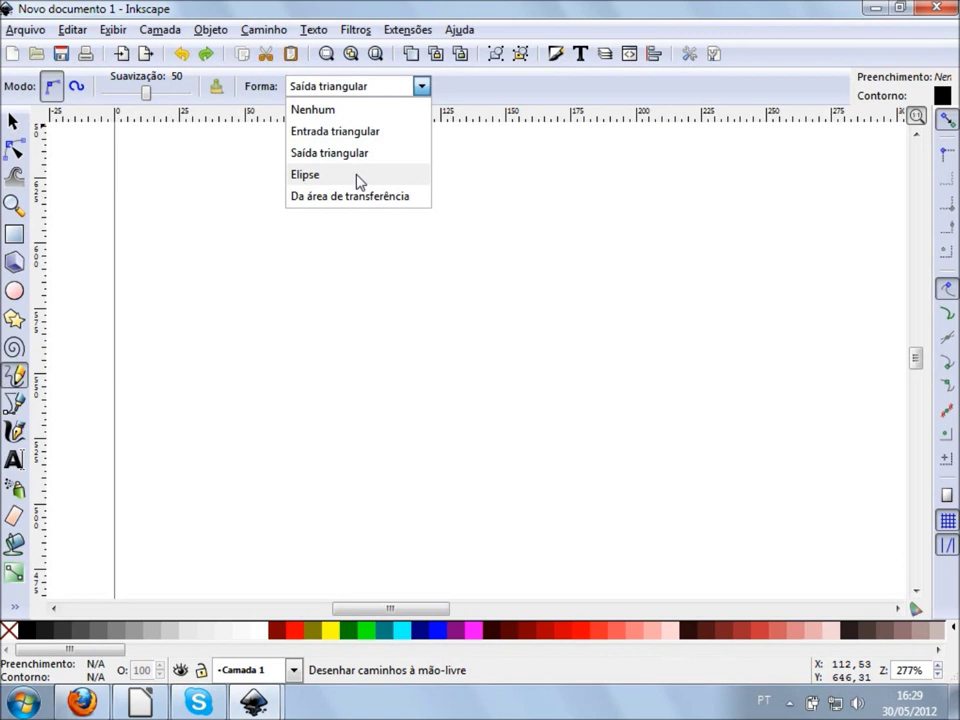
- Set the freehand shape to Elipse, draw a vertical test stroke, and undo it
{"action": "left_click", "coordinate": [359, 176]}
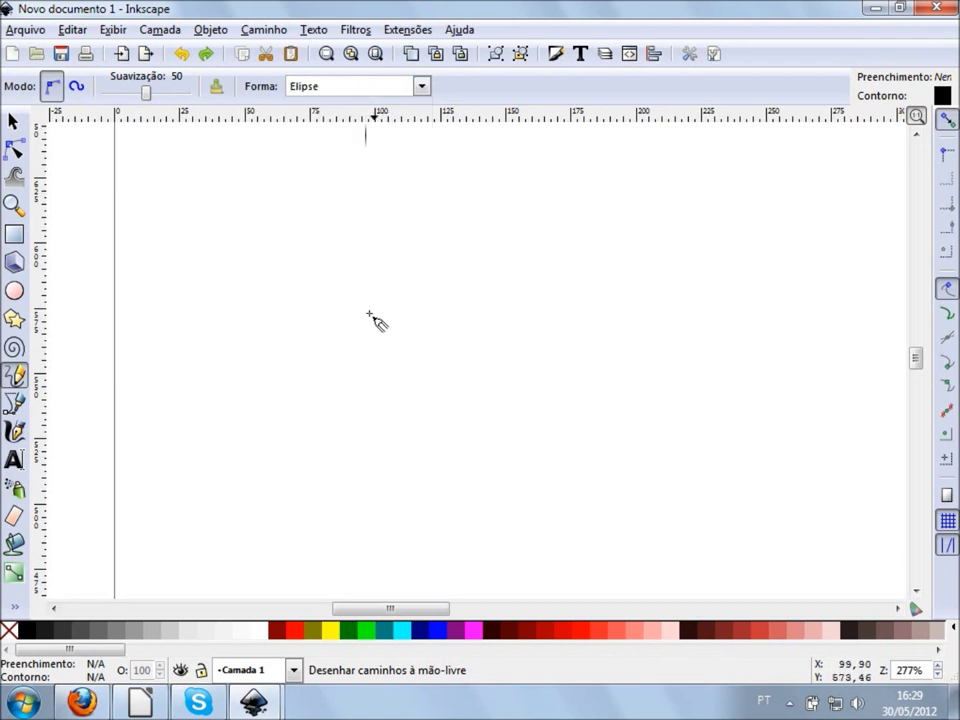
{"action": "left_click_drag", "start_coordinate": [395, 168], "coordinate": [396, 483]}
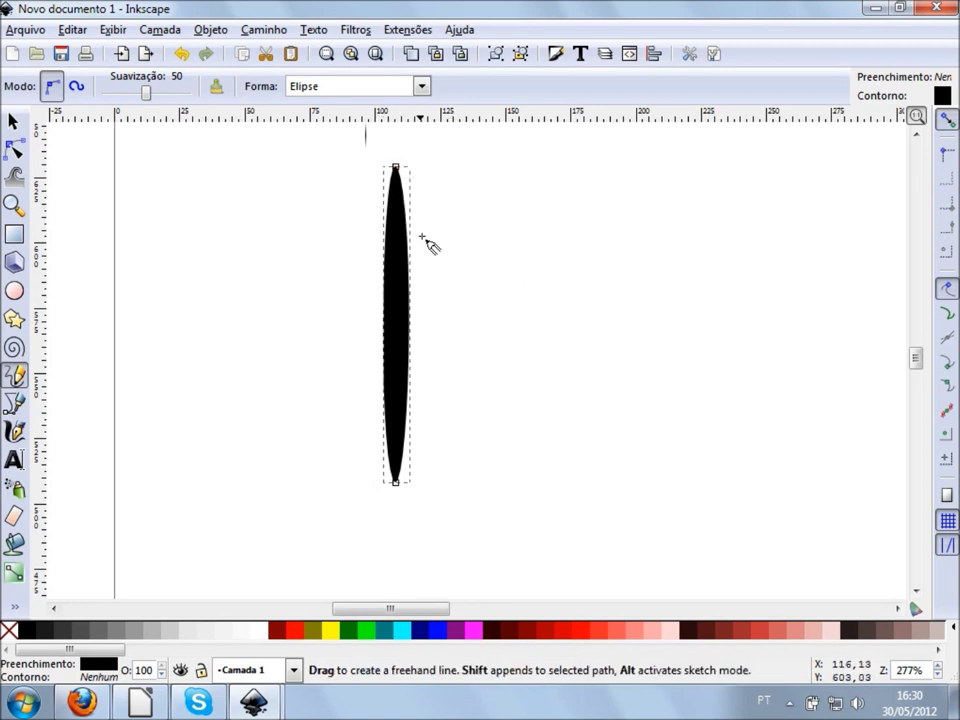
{"action": "key", "text": "ctrl+z"}
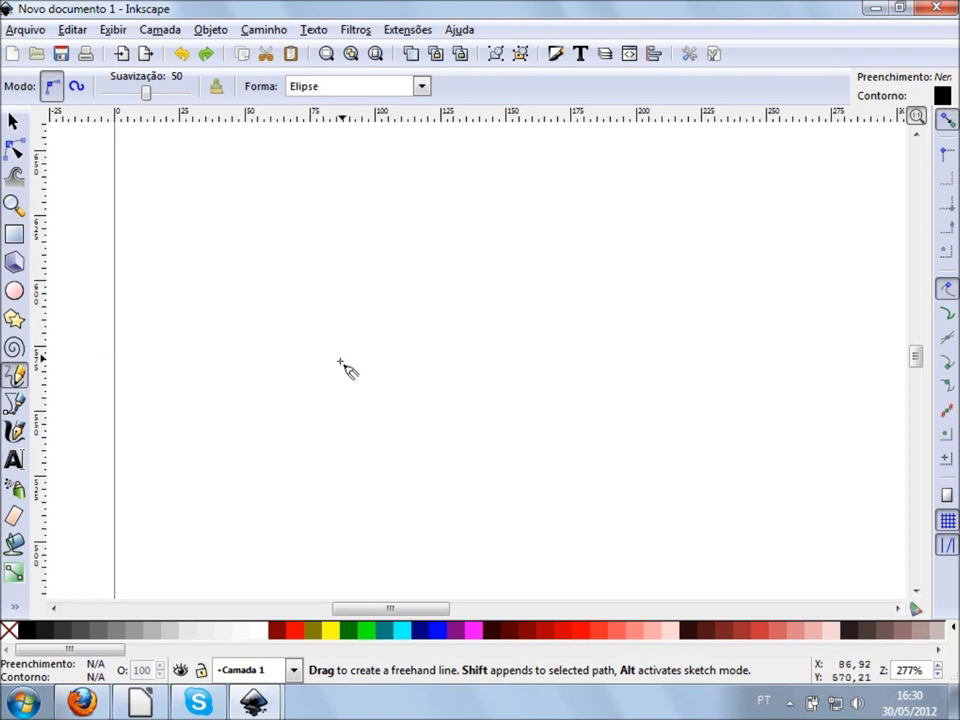
- Draw several trial strokes and a first freehand R, undoing them all
{"action": "mouse_move", "coordinate": [329, 374]}
{"action": "left_mouse_down"}
{"action": "mouse_move", "coordinate": [346, 256]}
{"action": "mouse_move", "coordinate": [383, 381]}
{"action": "left_mouse_up"}
{"action": "key", "text": "Escape"}
{"action": "key", "text": "ctrl+z"}
{"action": "left_click_drag", "start_coordinate": [340, 336], "coordinate": [340, 379]}
{"action": "mouse_move", "coordinate": [329, 286]}
{"action": "left_mouse_down"}
{"action": "mouse_move", "coordinate": [403, 291]}
{"action": "mouse_move", "coordinate": [377, 318]}
{"action": "left_mouse_up"}
{"action": "key", "text": "ctrl+z"}
{"action": "key", "text": "ctrl+z"}
{"action": "key", "text": "ctrl+z"}
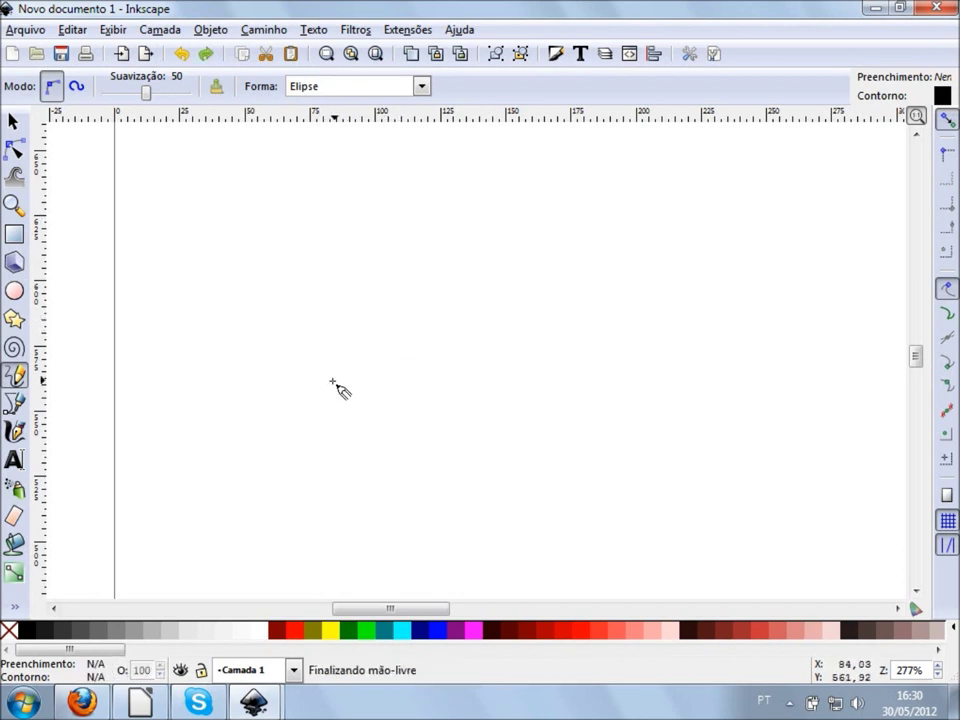
{"action": "mouse_move", "coordinate": [331, 387]}
{"action": "left_mouse_down"}
{"action": "mouse_move", "coordinate": [324, 230]}
{"action": "mouse_move", "coordinate": [399, 317]}
{"action": "mouse_move", "coordinate": [360, 343]}
{"action": "mouse_move", "coordinate": [441, 406]}
{"action": "left_mouse_up"}
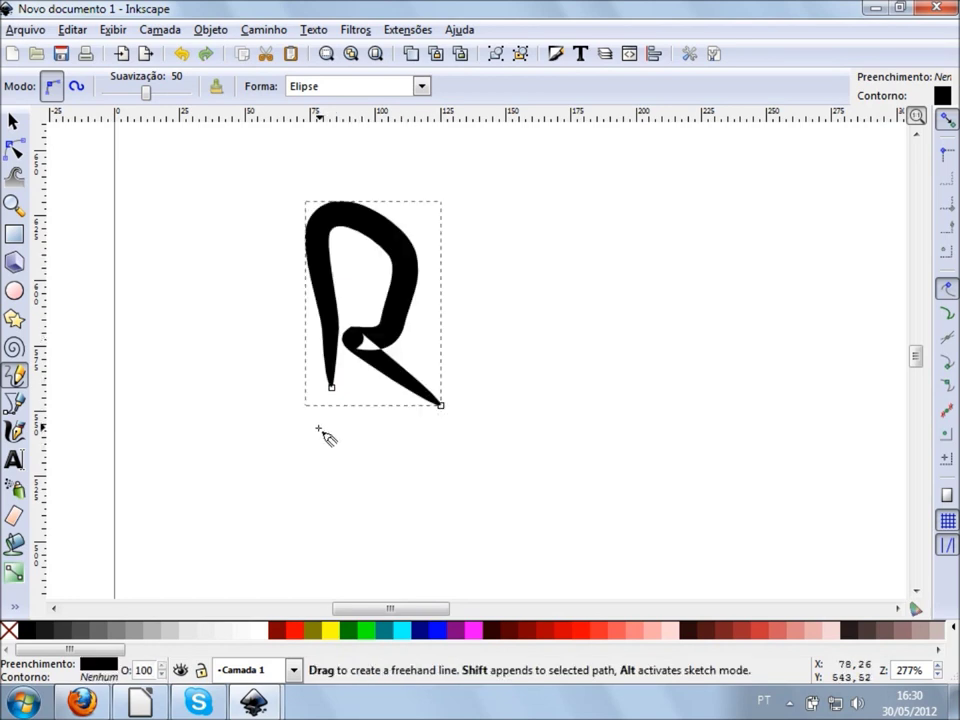
{"action": "key", "text": "ctrl+z"}
- Raise smoothing to 60, then draw the R and an arched A with an oval crossbar
{"action": "left_click_drag", "start_coordinate": [146, 94], "coordinate": [154, 94]}
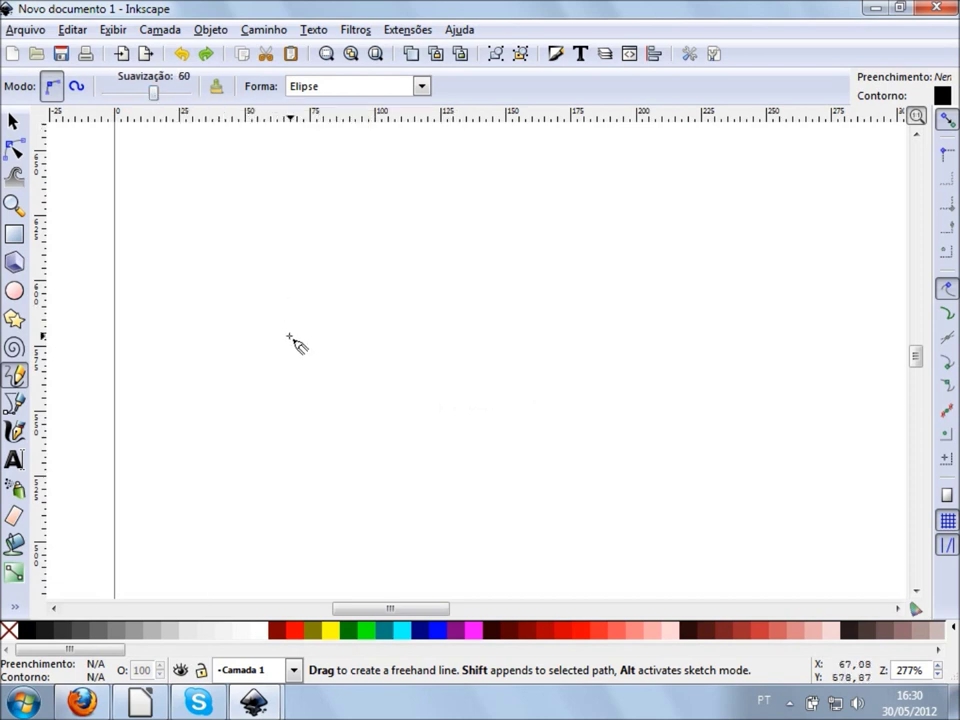
{"action": "mouse_move", "coordinate": [288, 336]}
{"action": "left_mouse_down"}
{"action": "mouse_move", "coordinate": [302, 191]}
{"action": "mouse_move", "coordinate": [287, 266]}
{"action": "mouse_move", "coordinate": [358, 323]}
{"action": "left_mouse_up"}
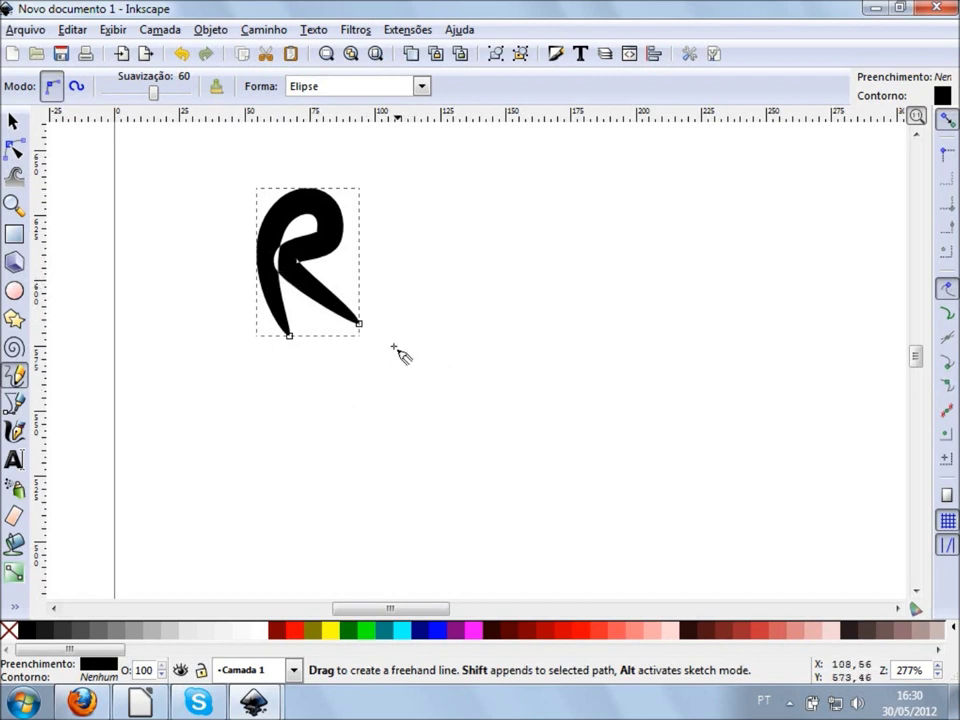
{"action": "mouse_move", "coordinate": [371, 330]}
{"action": "left_mouse_down"}
{"action": "mouse_move", "coordinate": [377, 183]}
{"action": "mouse_move", "coordinate": [452, 336]}
{"action": "left_mouse_up"}
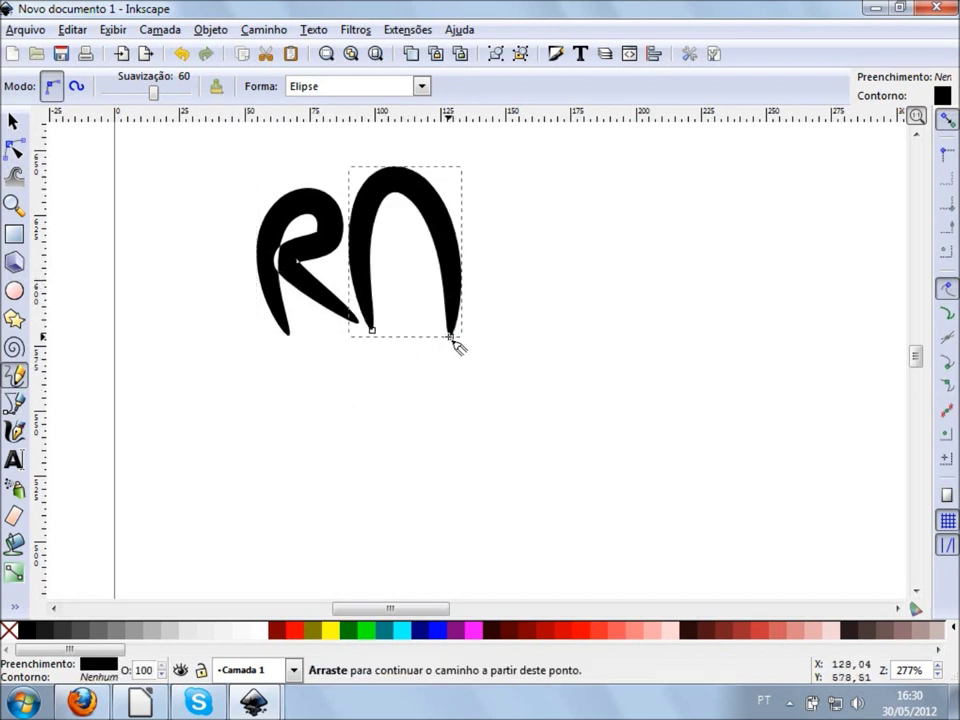
{"action": "left_click_drag", "start_coordinate": [376, 273], "coordinate": [440, 273]}
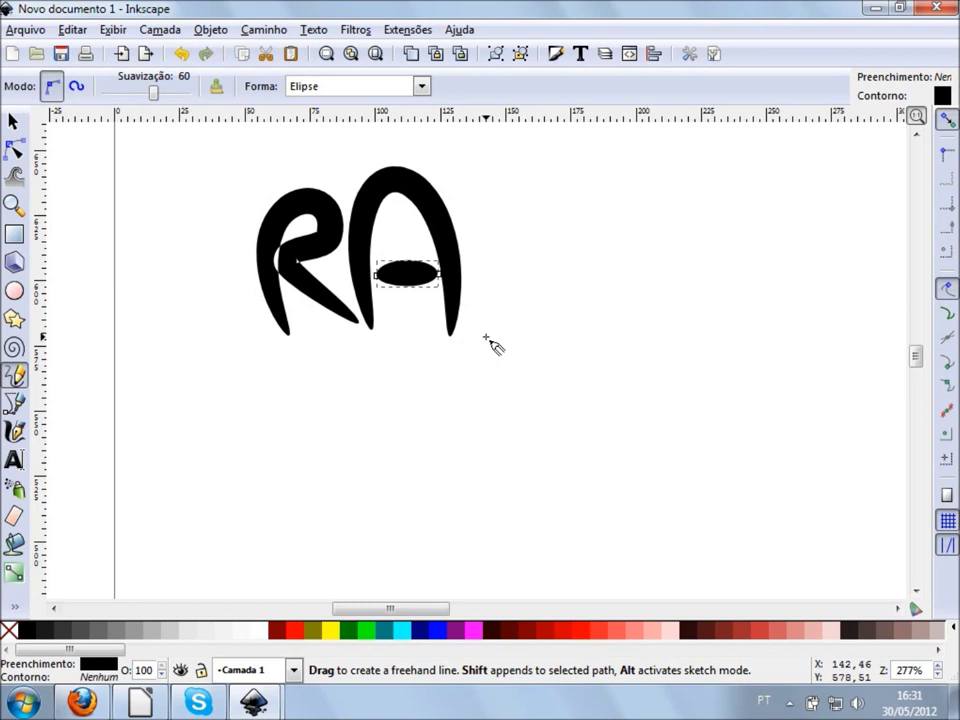
- Draw the F's stem and top, then add its crossbar
{"action": "left_click_drag", "start_coordinate": [485, 336], "coordinate": [550, 182]}
{"action": "left_click_drag", "start_coordinate": [482, 252], "coordinate": [506, 252]}
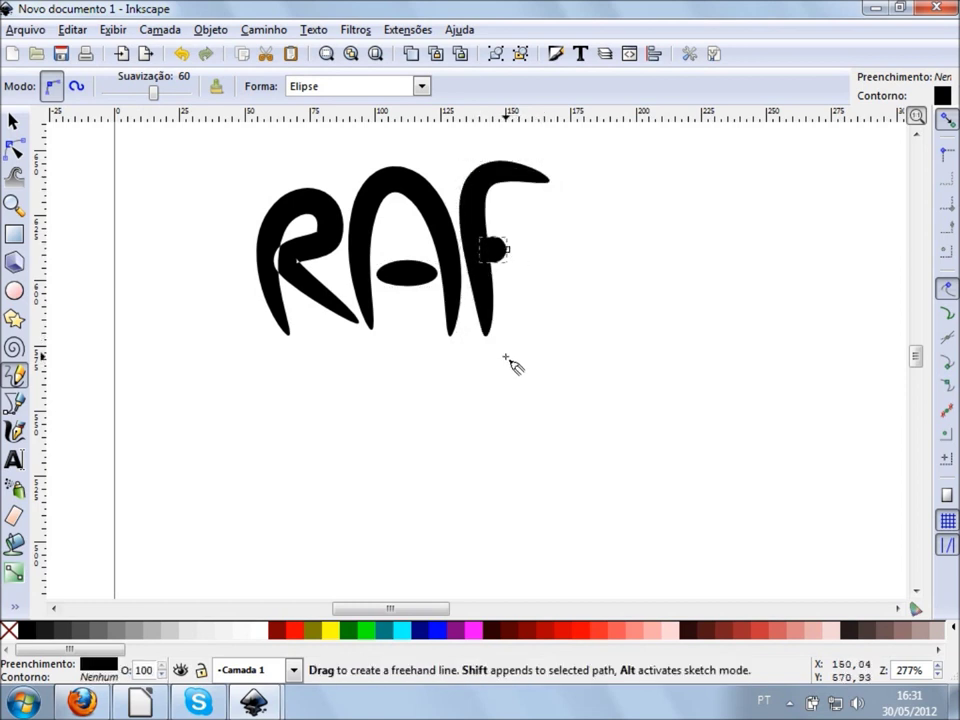
{"action": "key", "text": "s"}
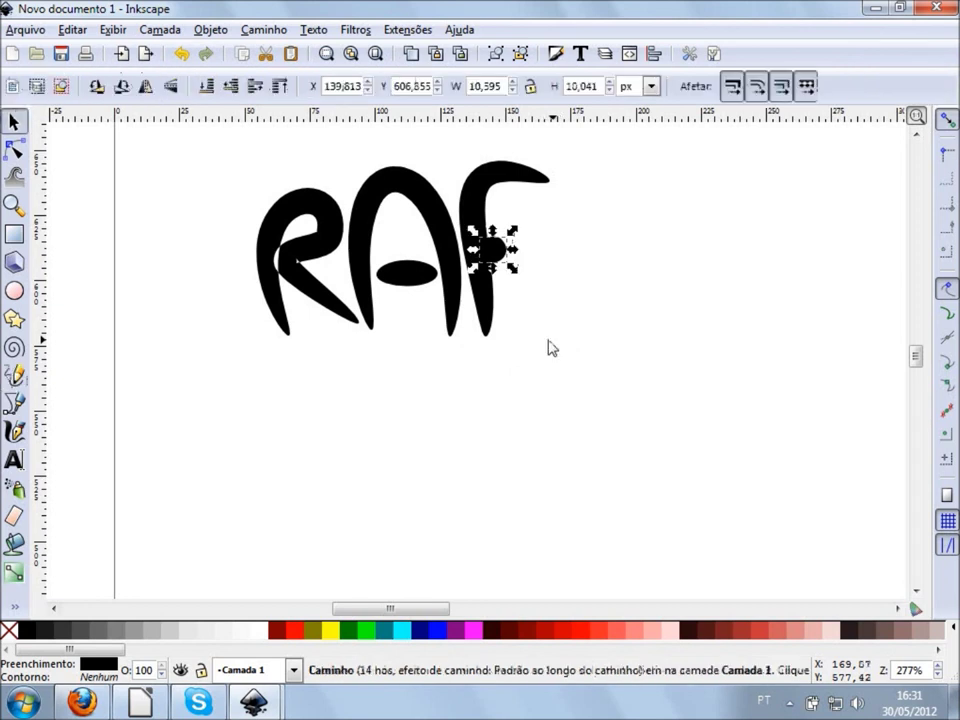
{"action": "left_click", "coordinate": [451, 313]}
{"action": "left_click", "coordinate": [563, 362]}
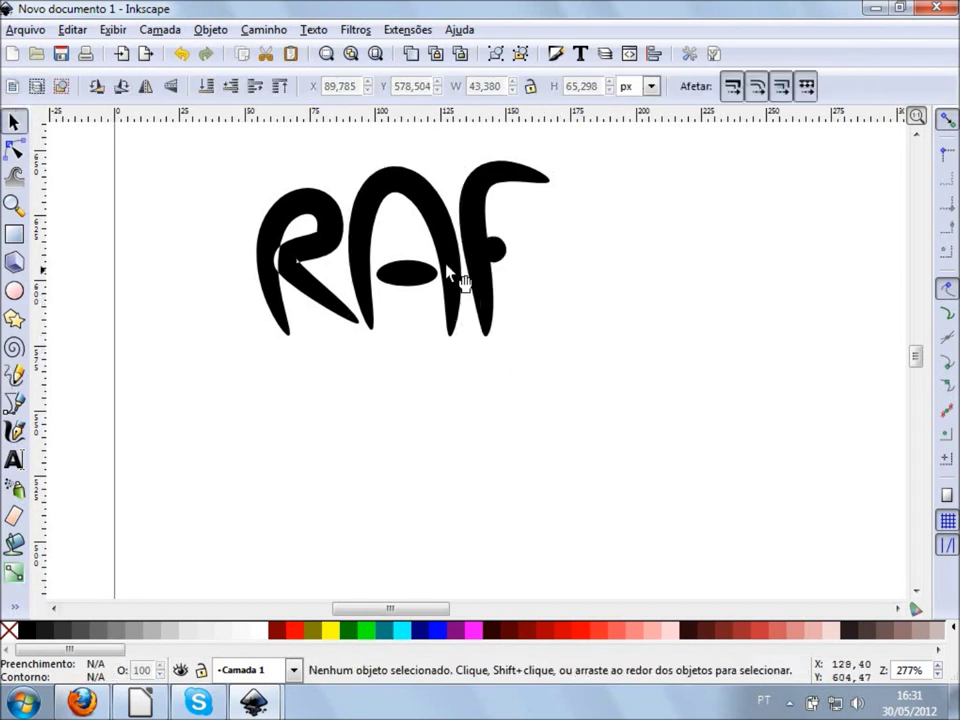
{"action": "left_click", "coordinate": [448, 266]}
{"action": "left_click", "coordinate": [437, 398]}
{"action": "left_click", "coordinate": [421, 276]}
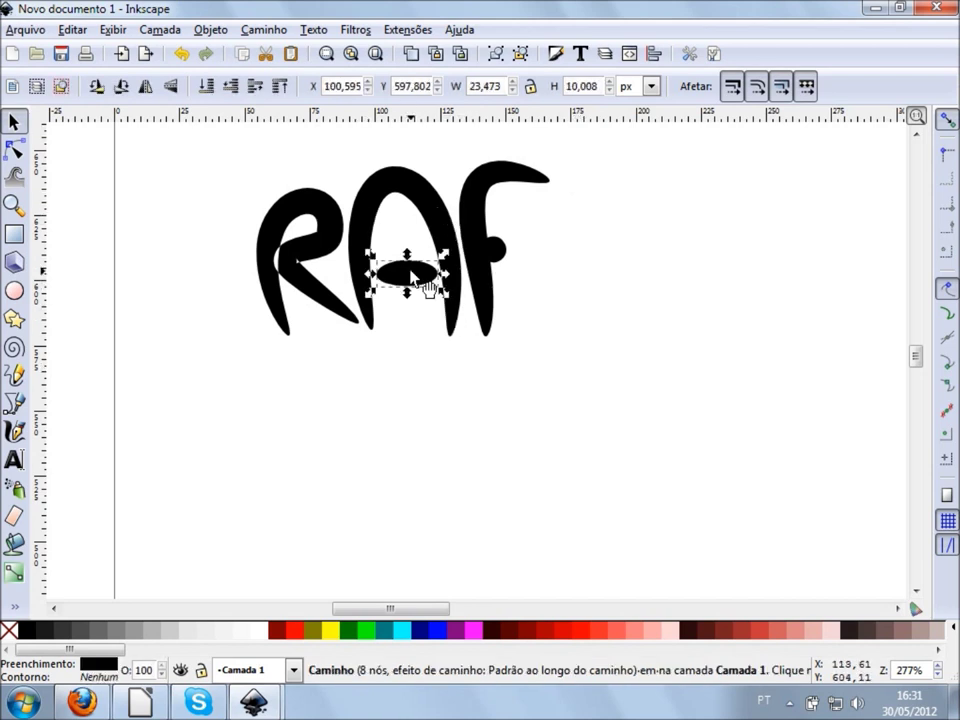
{"action": "left_click", "coordinate": [423, 205]}
{"action": "left_click", "coordinate": [424, 317]}
{"action": "left_click", "coordinate": [411, 197]}
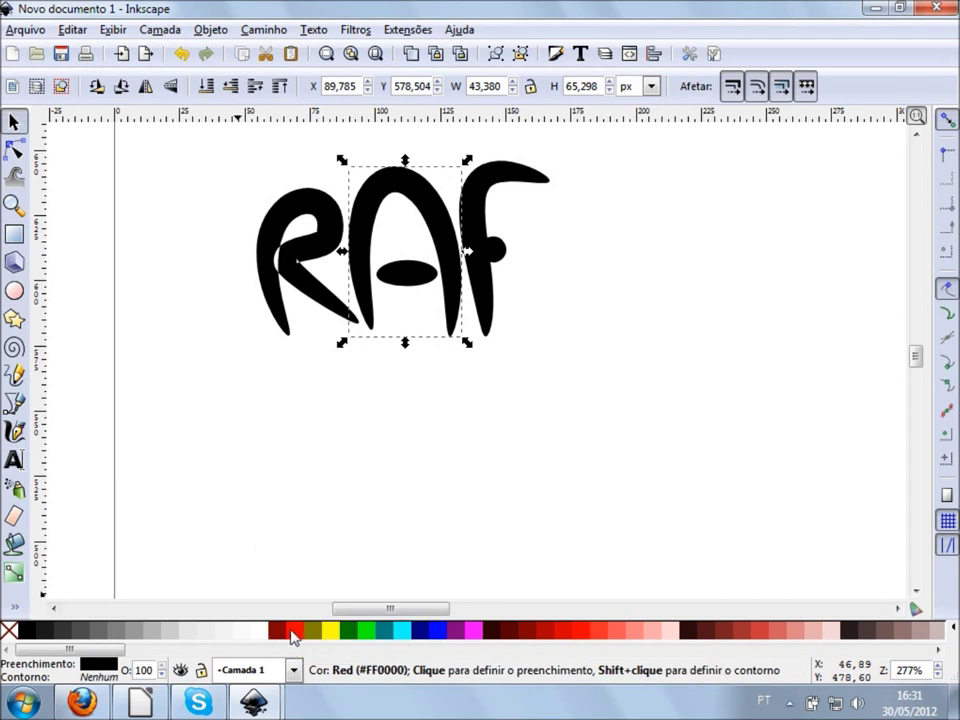
{"action": "left_click", "coordinate": [293, 636]}
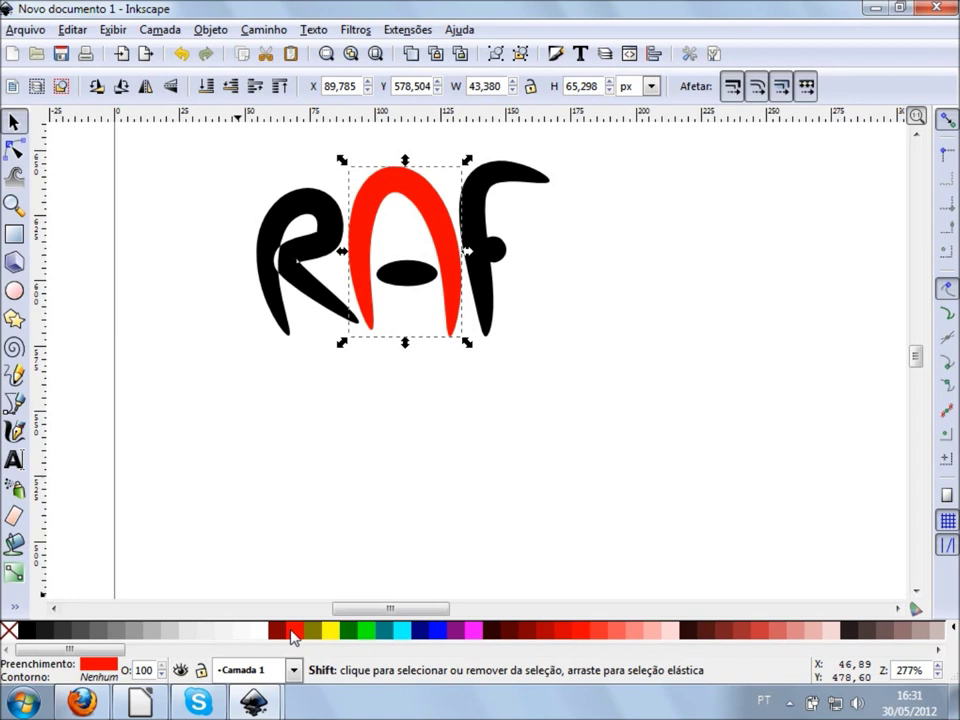
{"action": "left_click", "coordinate": [279, 637], "text": "shift"}
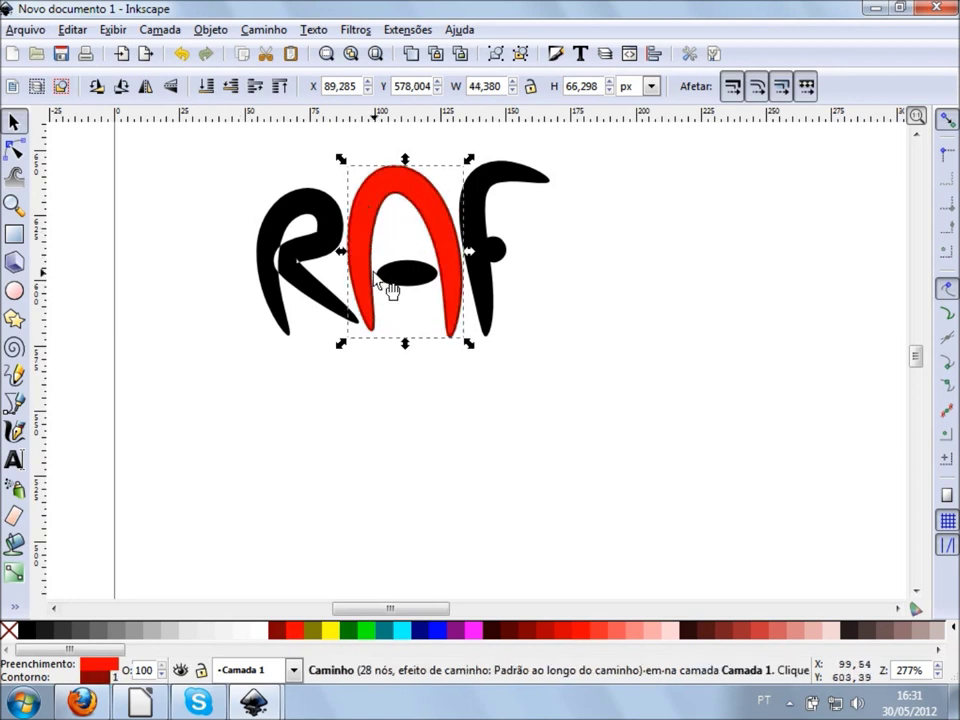
{"action": "key", "text": "ctrl+z"}
{"action": "key", "text": "ctrl+z"}
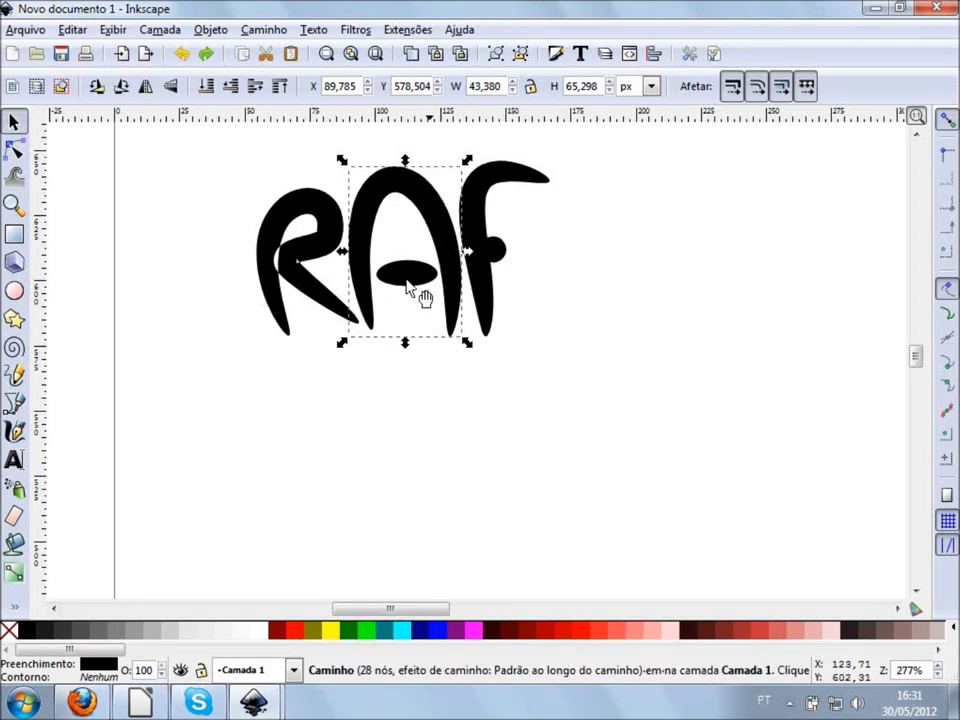
{"action": "left_click", "coordinate": [405, 394]}
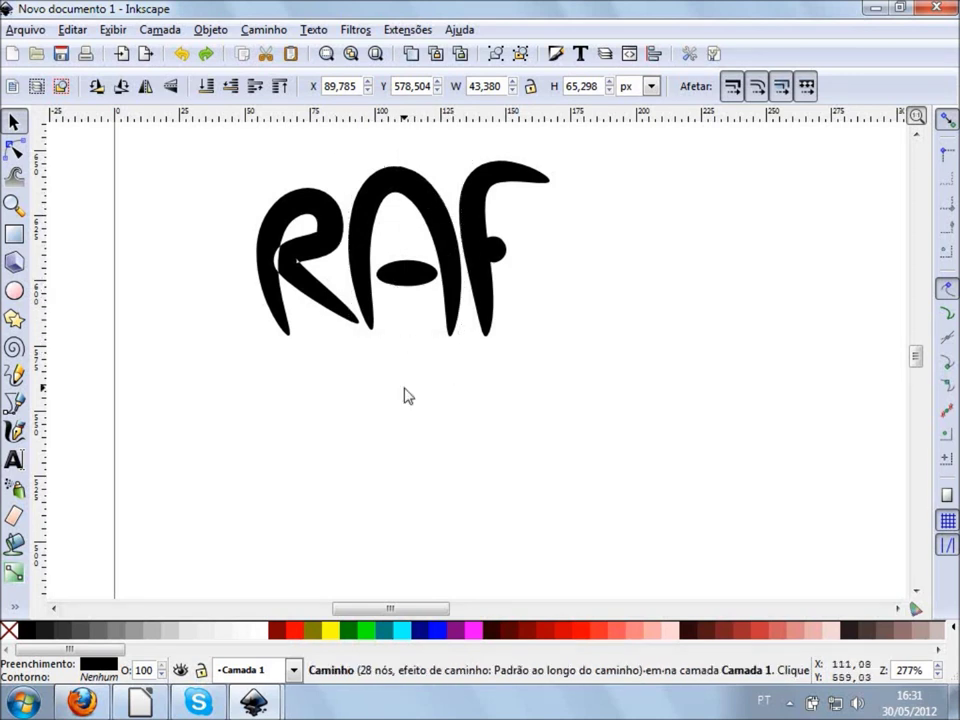
{"action": "left_click", "coordinate": [415, 278]}
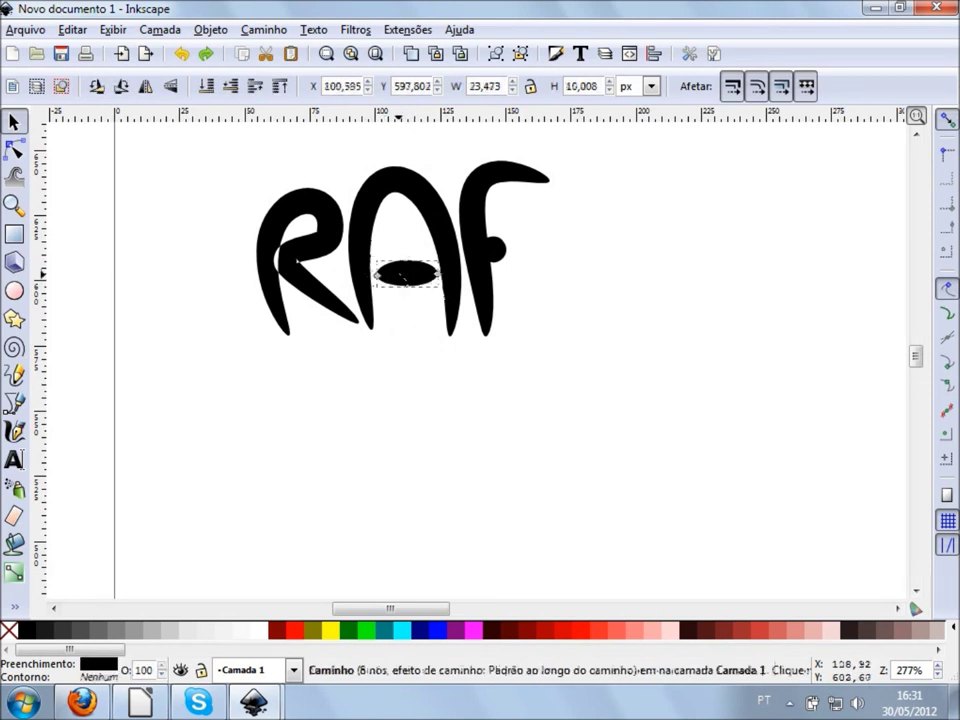
{"action": "key", "text": "n"}
{"action": "key", "text": "s"}
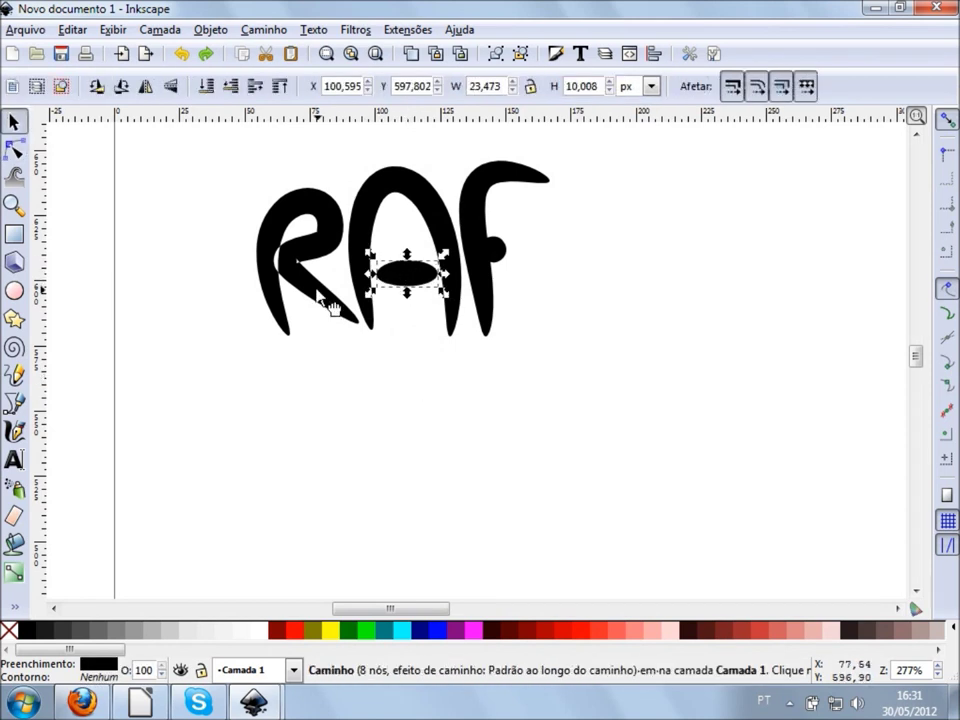
{"action": "left_click", "coordinate": [272, 278]}
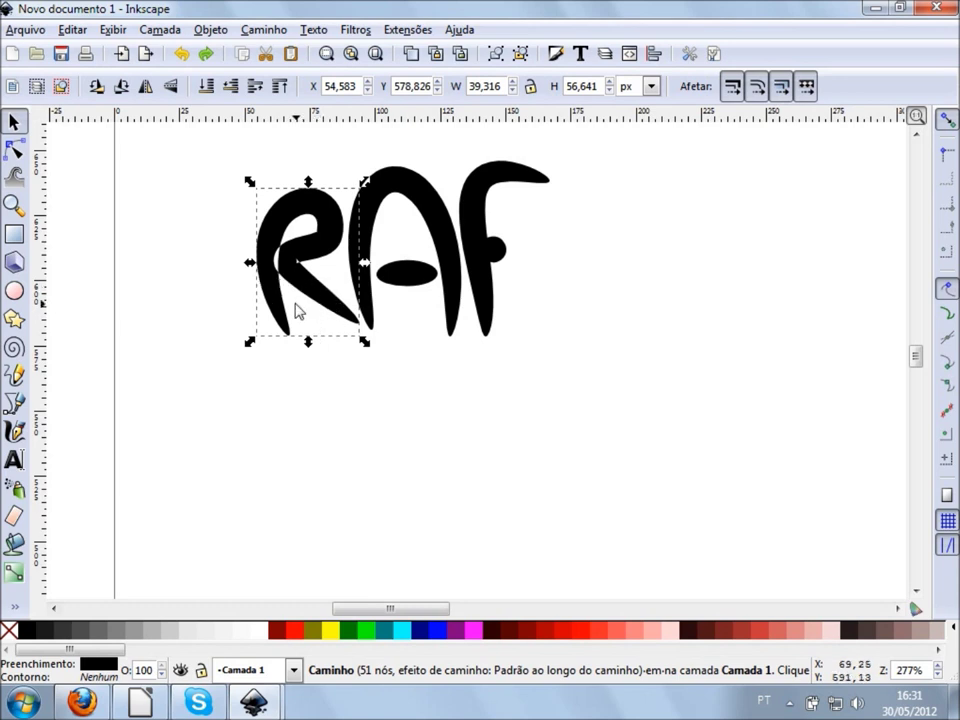
{"action": "key", "text": "Left"}
{"action": "key", "text": "Right"}
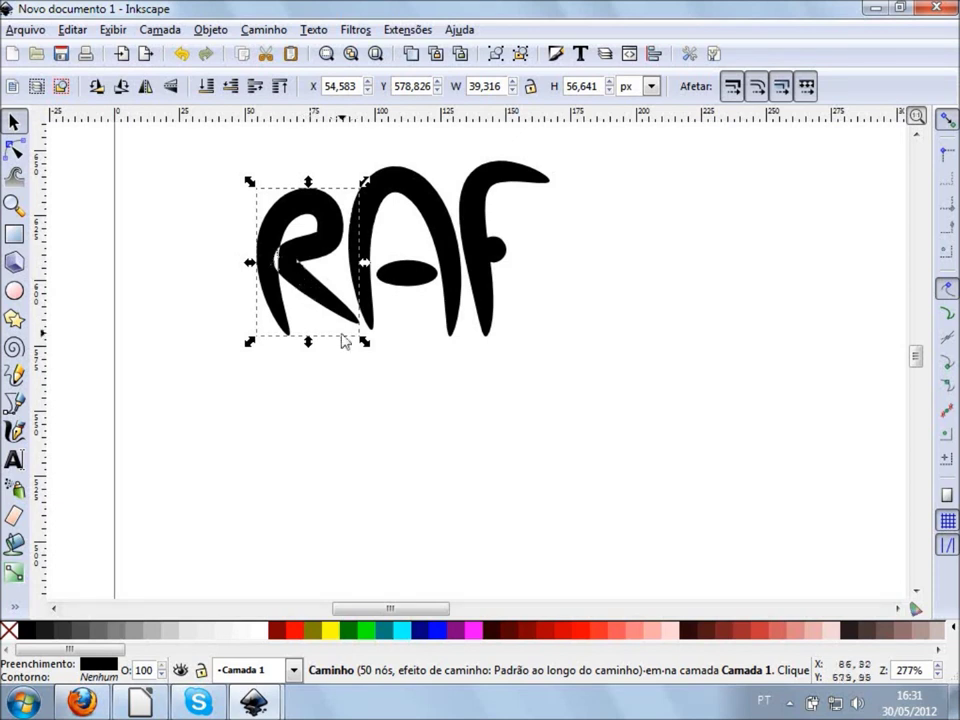
{"action": "left_click", "coordinate": [422, 386]}
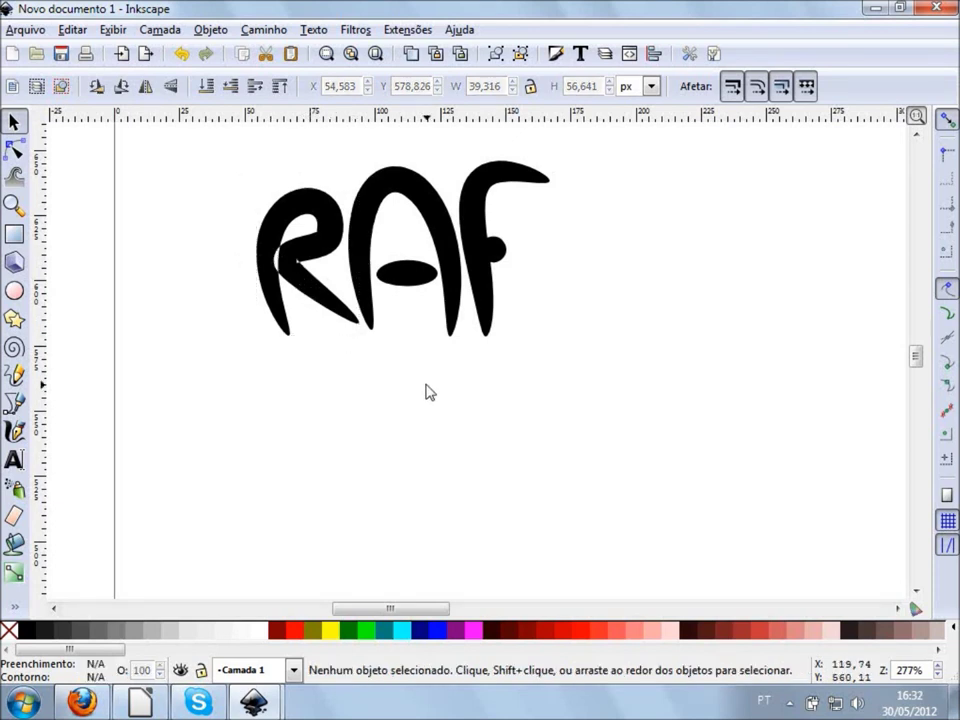
{"action": "left_click", "coordinate": [383, 275]}
{"action": "left_click", "coordinate": [428, 280]}
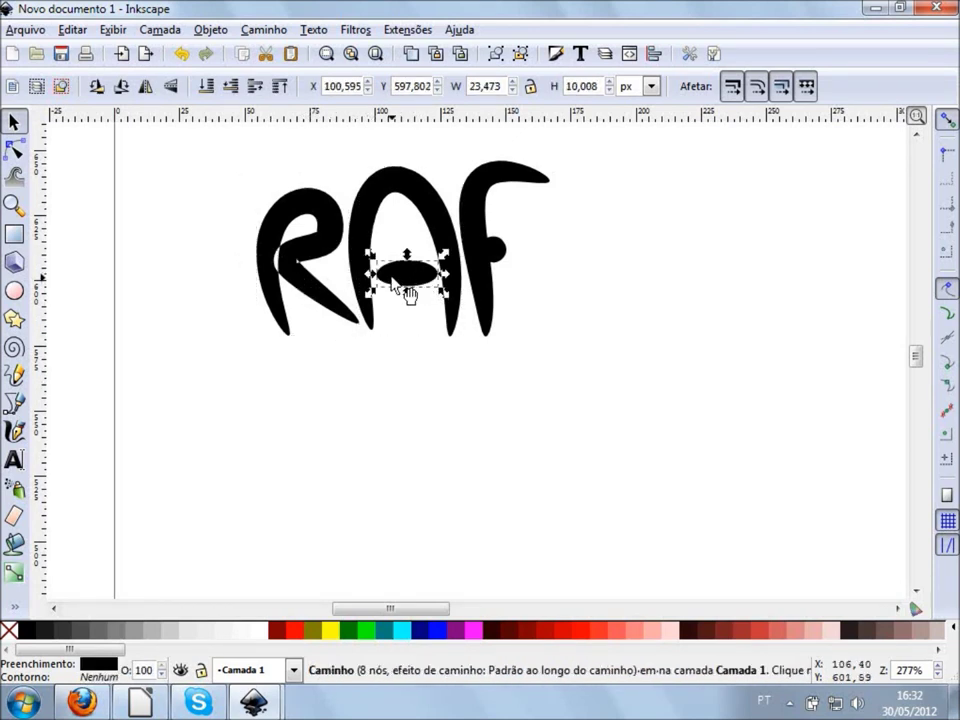
{"action": "left_click", "coordinate": [455, 305], "text": "shift"}
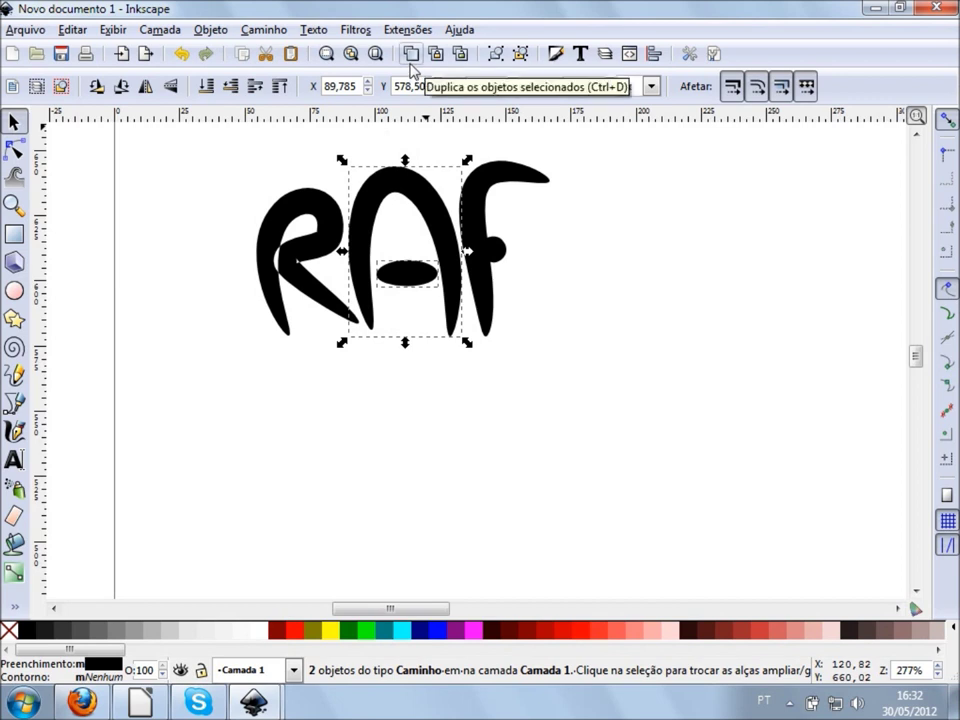
- Duplicate the A and its crossbar, and move the copy just past the F
{"action": "key", "text": "ctrl+d"}
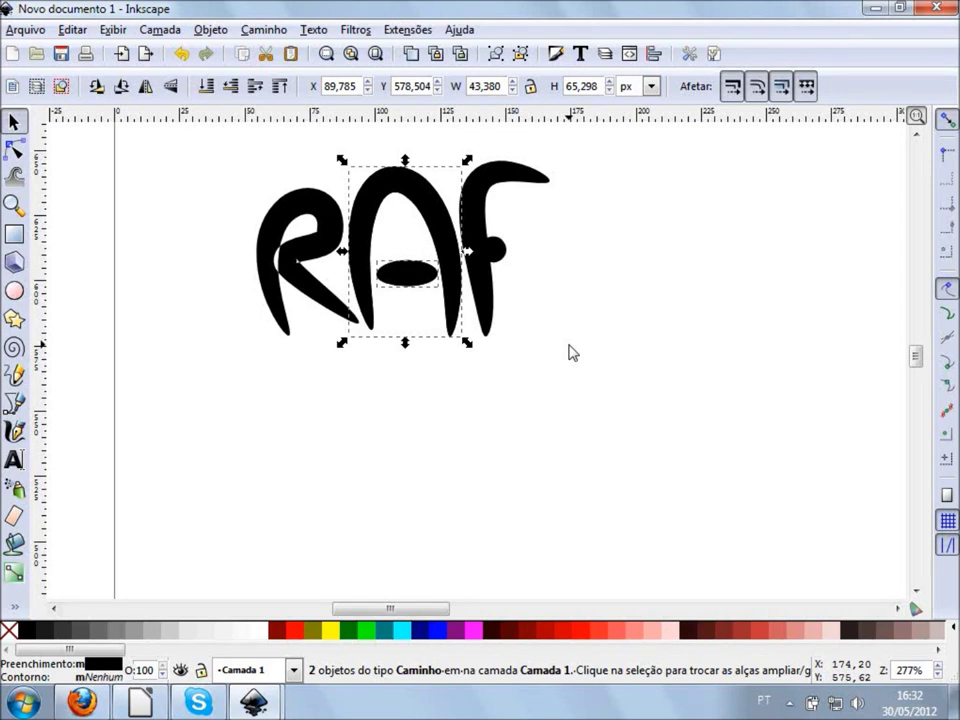
{"action": "key", "text": "shift+Right"}
{"action": "key", "text": "shift+Right"}
{"action": "key", "text": "shift+Right"}
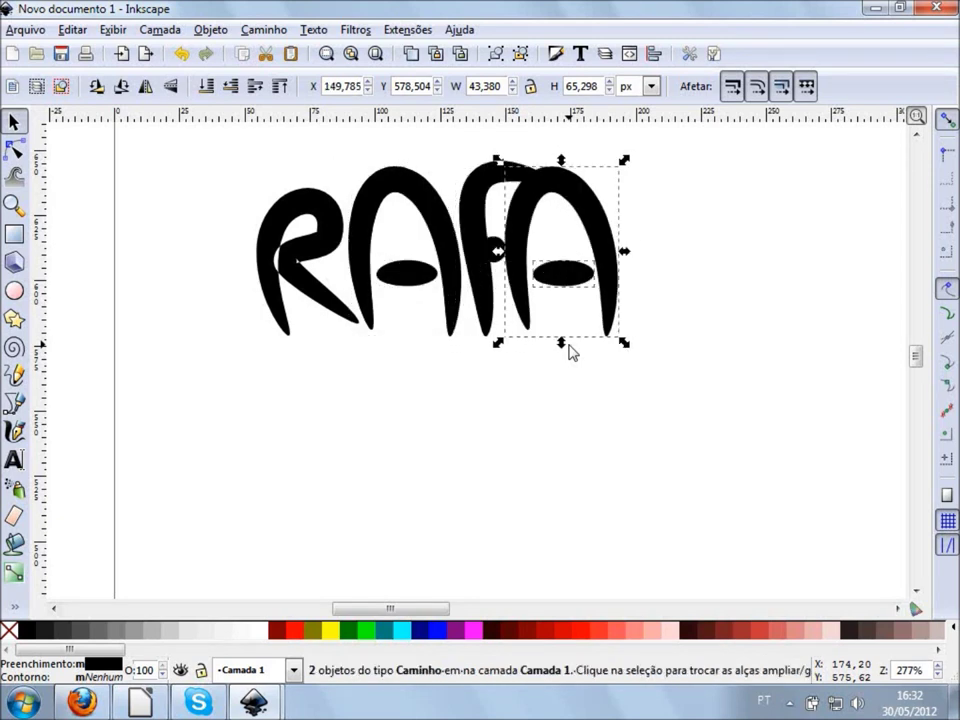
{"action": "key", "text": "shift+Right"}
{"action": "key", "text": "Left"}
{"action": "key", "text": "Left"}
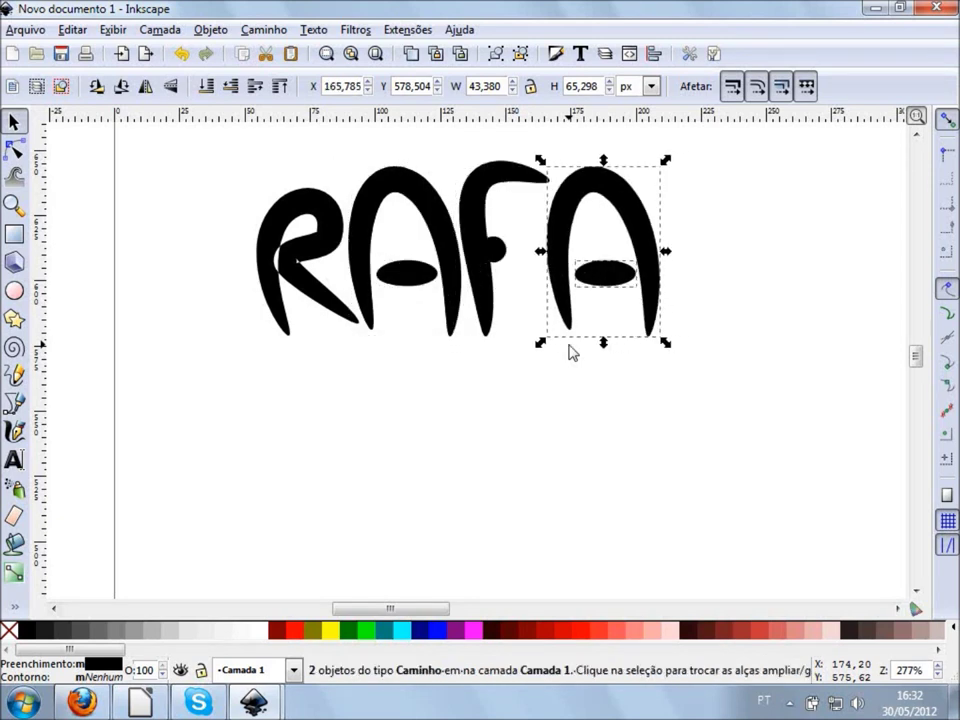
{"action": "left_click", "coordinate": [566, 407]}
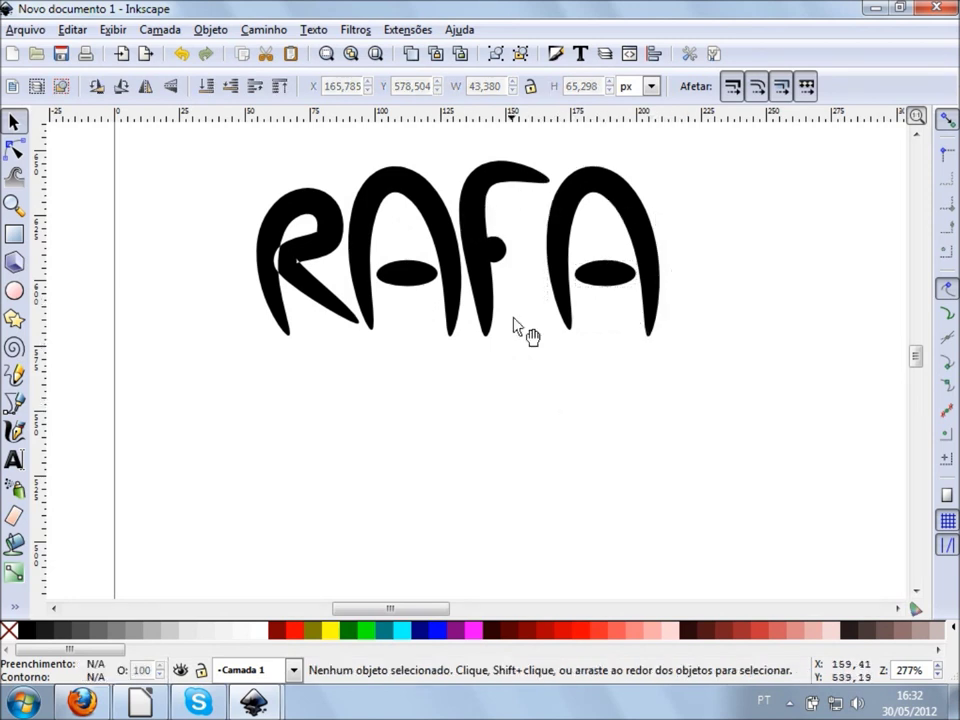
- Stretch the R taller and nudge it up and left toward the A
{"action": "left_click", "coordinate": [293, 272]}
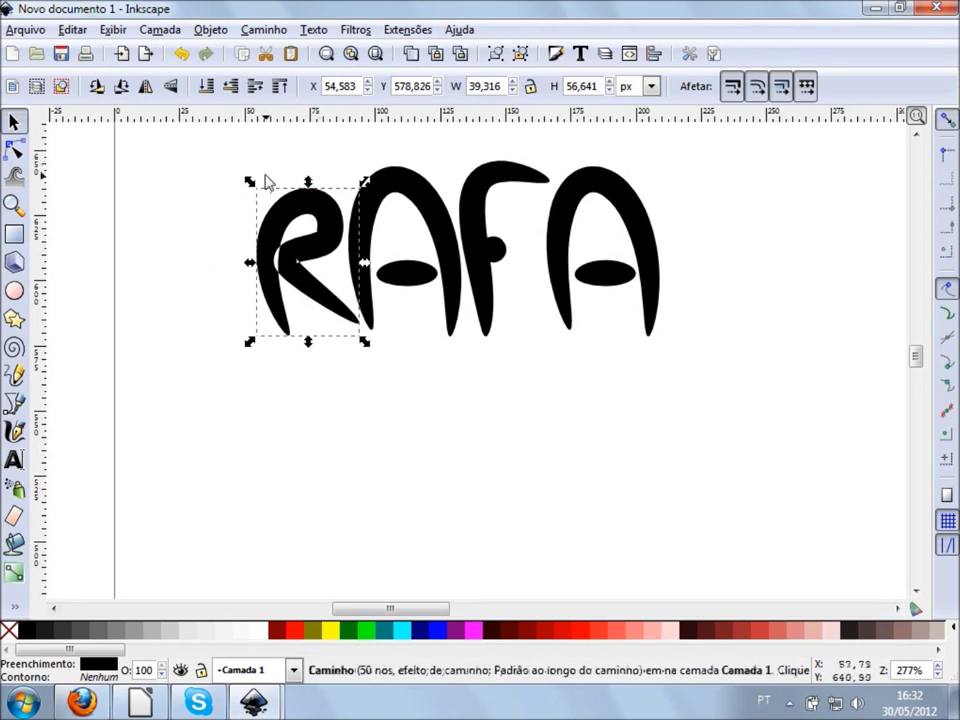
{"action": "scroll", "coordinate": [266, 180], "scroll_direction": "up", "scroll_amount": 1}
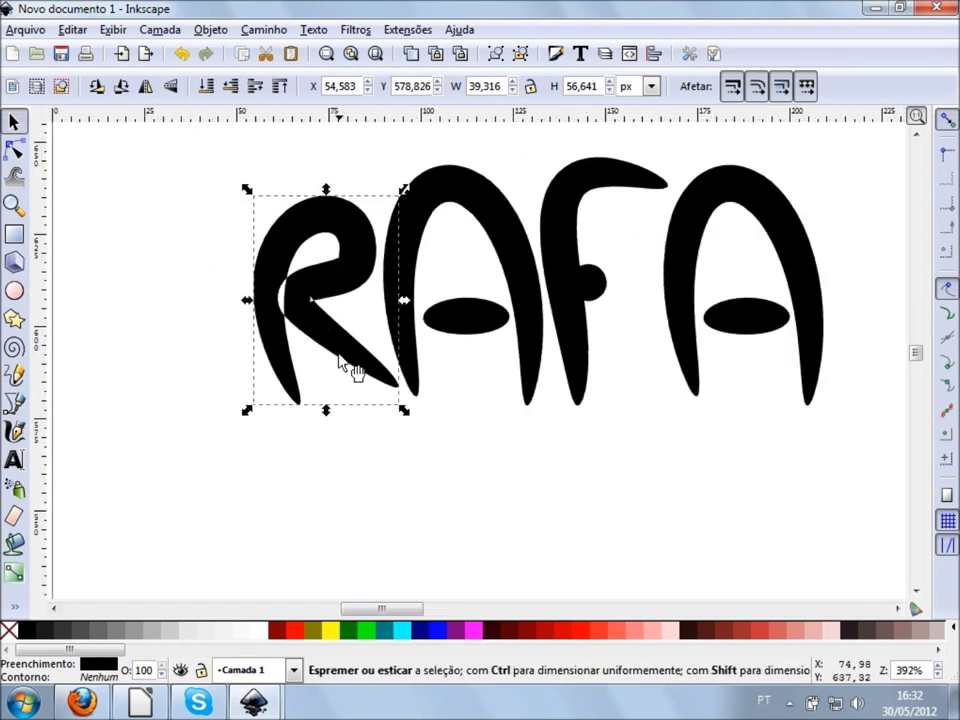
{"action": "mouse_move", "coordinate": [326, 410]}
{"action": "left_mouse_down"}
{"action": "mouse_move", "coordinate": [330, 471]}
{"action": "mouse_move", "coordinate": [333, 448]}
{"action": "left_mouse_up"}
{"action": "key", "text": "comma"}
{"action": "key", "text": "ctrl+z"}
{"action": "key", "text": "Up"}
{"action": "key", "text": "Up"}
{"action": "key", "text": "Up"}
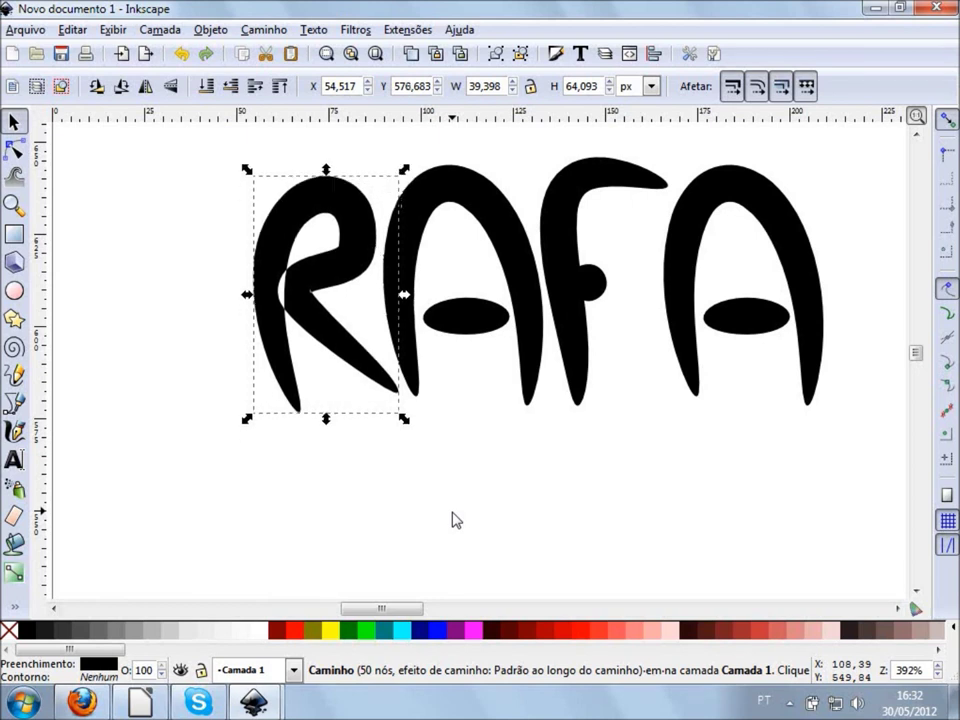
{"action": "key", "text": "Left"}
{"action": "key", "text": "Left"}
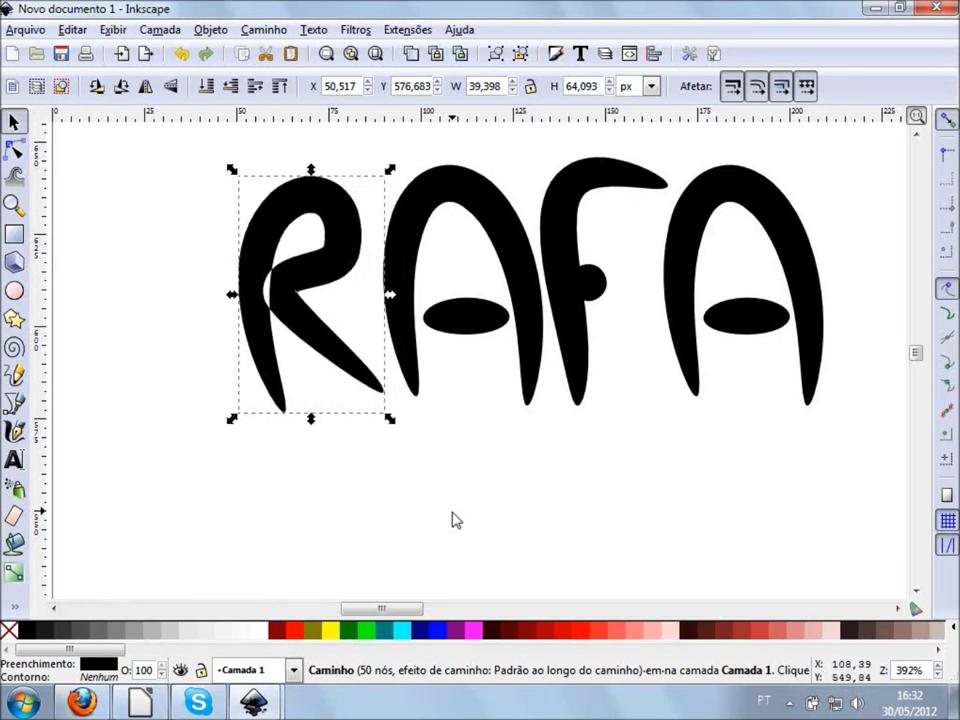
{"action": "left_click", "coordinate": [462, 519]}
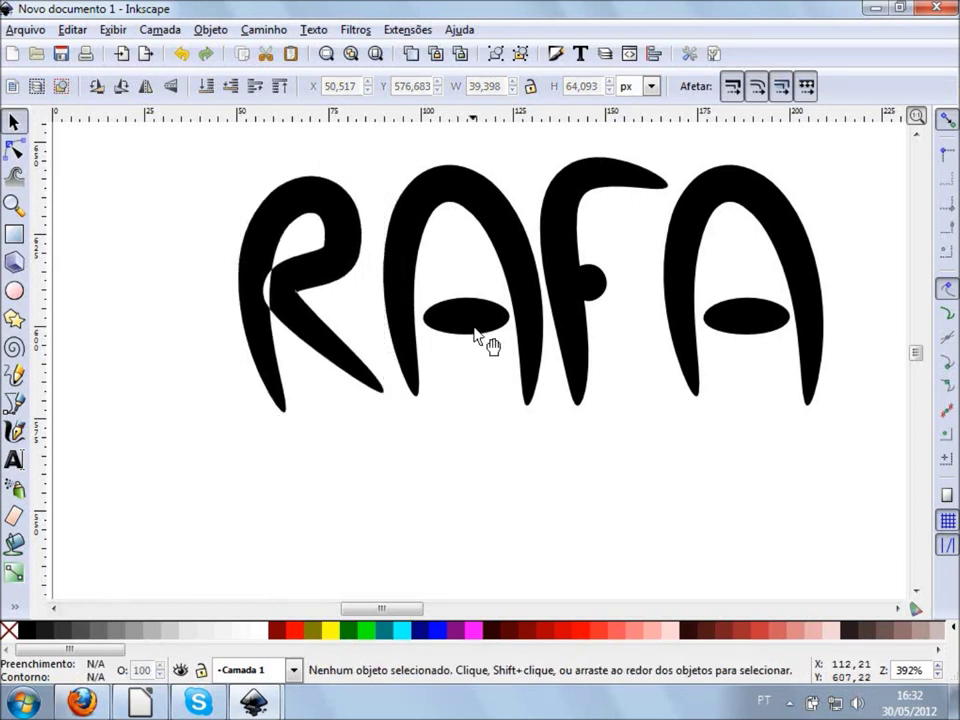
- Fine-tune the R's horizontal position beside the A, then clear the selection
{"action": "left_click", "coordinate": [310, 306]}
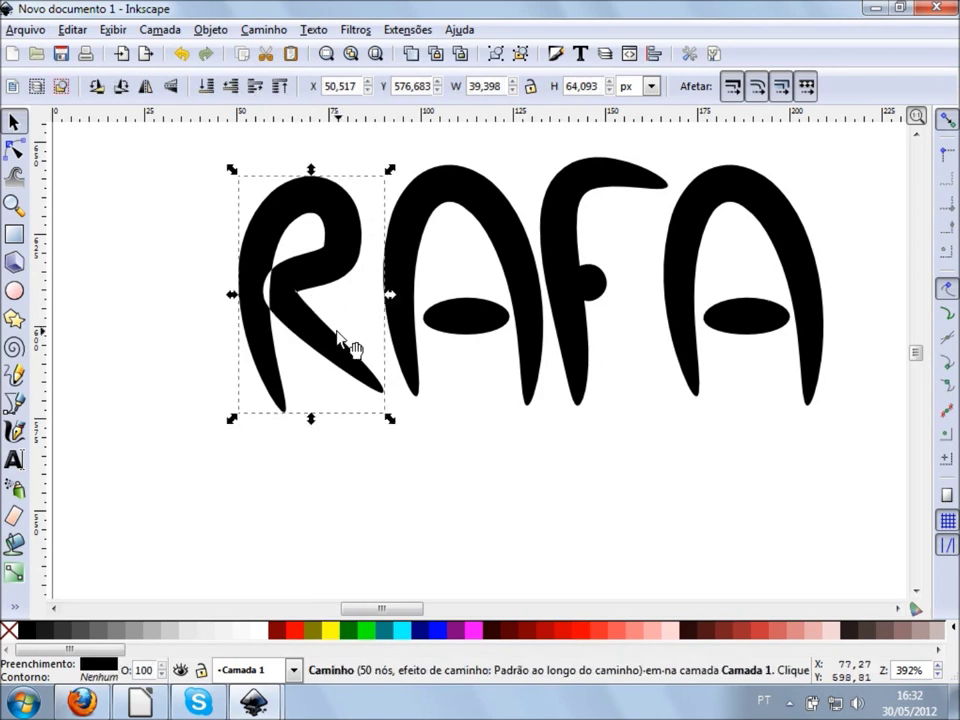
{"action": "key", "text": "Right"}
{"action": "key", "text": "Right"}
{"action": "key", "text": "Left"}
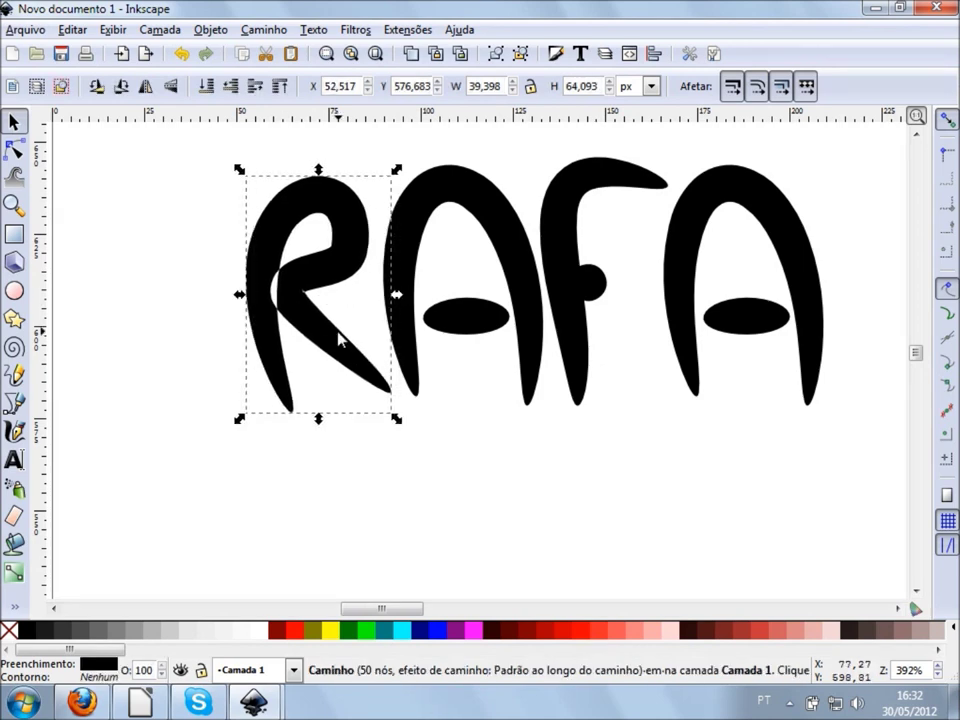
{"action": "scroll", "coordinate": [572, 408], "scroll_direction": "down", "scroll_amount": 2, "text": "ctrl"}
{"action": "scroll", "coordinate": [575, 408], "scroll_direction": "right", "scroll_amount": 2}
{"action": "scroll", "coordinate": [578, 407], "scroll_direction": "right", "scroll_amount": 2}
{"action": "left_click", "coordinate": [538, 442]}
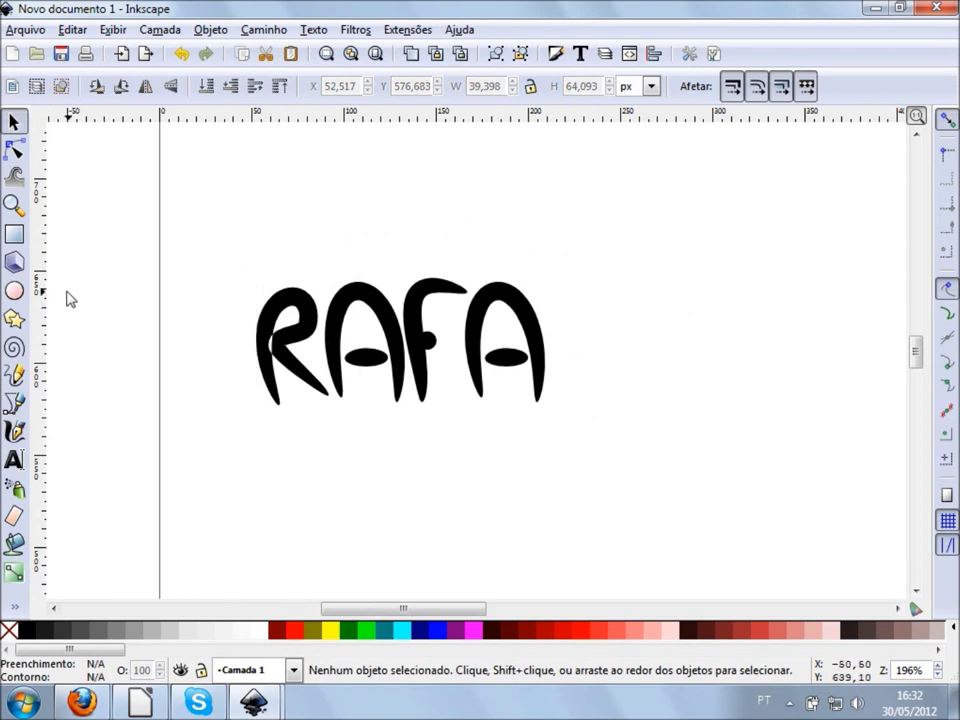
{"action": "left_click", "coordinate": [15, 374]}
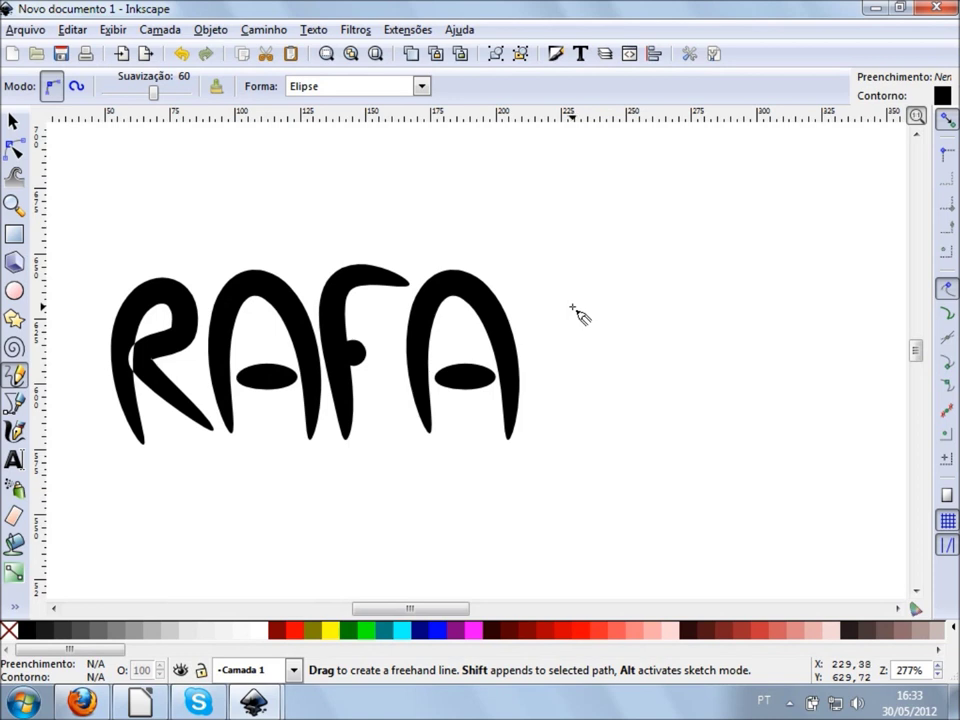
- Draw a C-shaped stroke after RAFA, discarding a first trial stroke
{"action": "scroll", "coordinate": [574, 309], "scroll_direction": "down", "scroll_amount": 4}
{"action": "scroll", "coordinate": [575, 303], "scroll_direction": "down", "scroll_amount": 2}
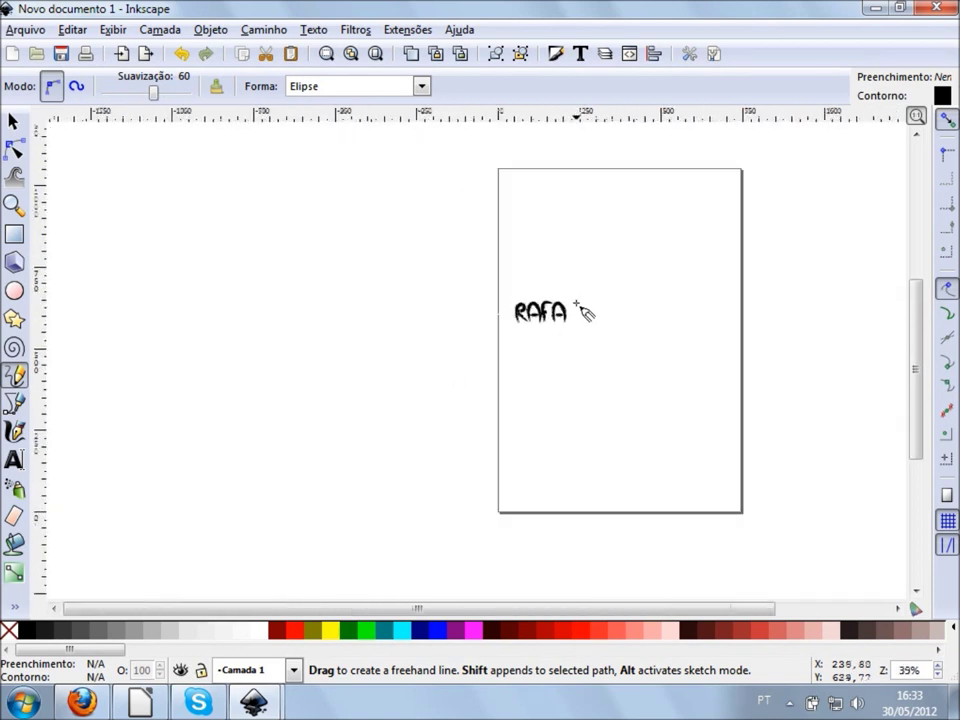
{"action": "left_click_drag", "start_coordinate": [576, 300], "coordinate": [569, 325]}
{"action": "key", "text": "ctrl+z"}
{"action": "scroll", "coordinate": [580, 302], "scroll_direction": "up", "scroll_amount": 2}
{"action": "scroll", "coordinate": [575, 312], "scroll_direction": "up", "scroll_amount": 2}
{"action": "scroll", "coordinate": [585, 340], "scroll_direction": "up", "scroll_amount": 1}
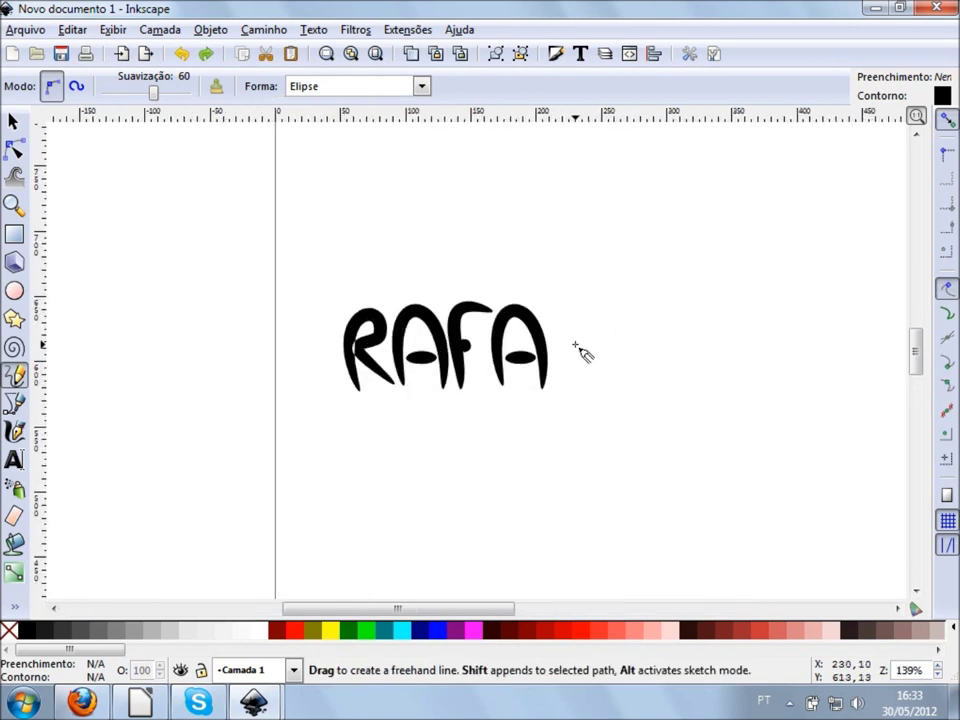
{"action": "scroll", "coordinate": [575, 352], "scroll_direction": "up", "scroll_amount": 2}
{"action": "scroll", "coordinate": [570, 354], "scroll_direction": "up", "scroll_amount": 1}
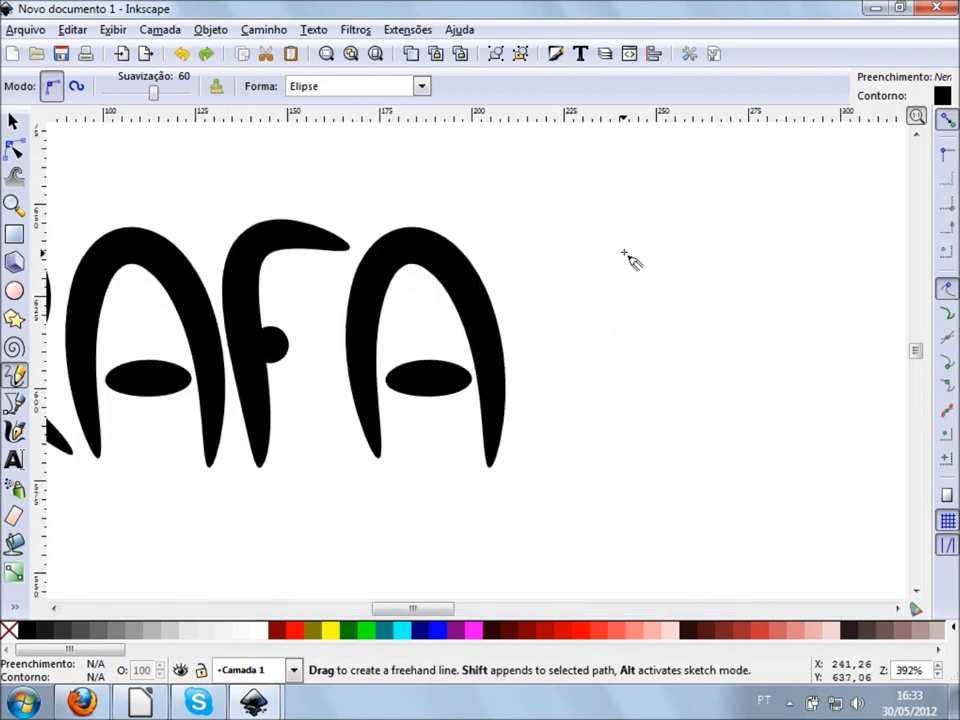
{"action": "left_click_drag", "start_coordinate": [624, 251], "coordinate": [660, 452]}
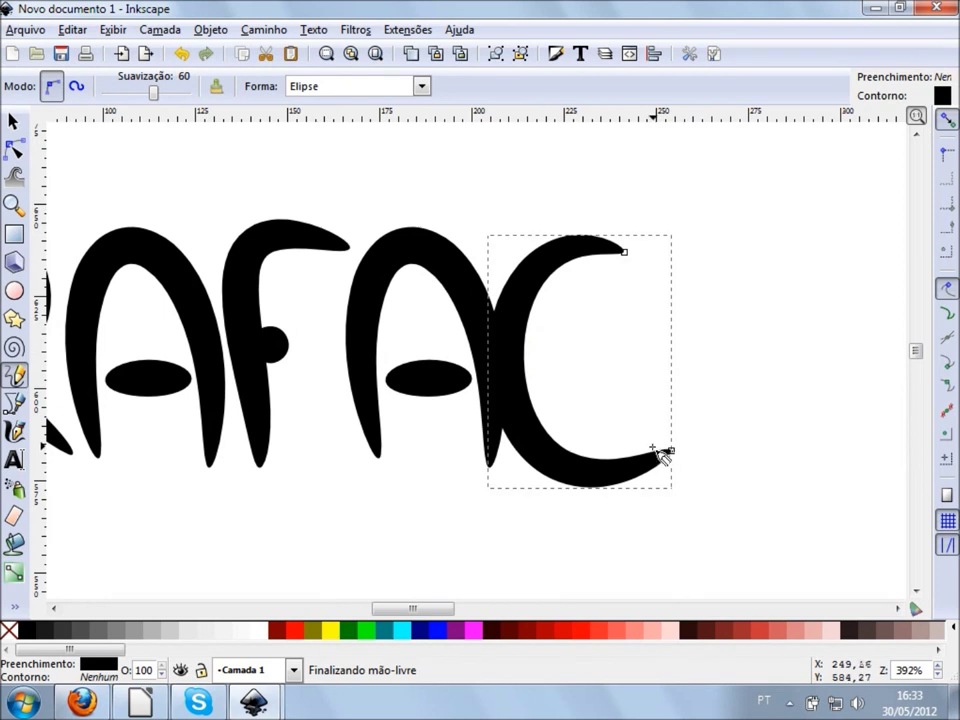
- Nudge the C into place, add a crossbar to form the E, and shift the E left
{"action": "key", "text": "s"}
{"action": "key", "text": "Right"}
{"action": "key", "text": "Right"}
{"action": "key", "text": "Right"}
{"action": "key", "text": "Right"}
{"action": "key", "text": "Up"}
{"action": "key", "text": "Up"}
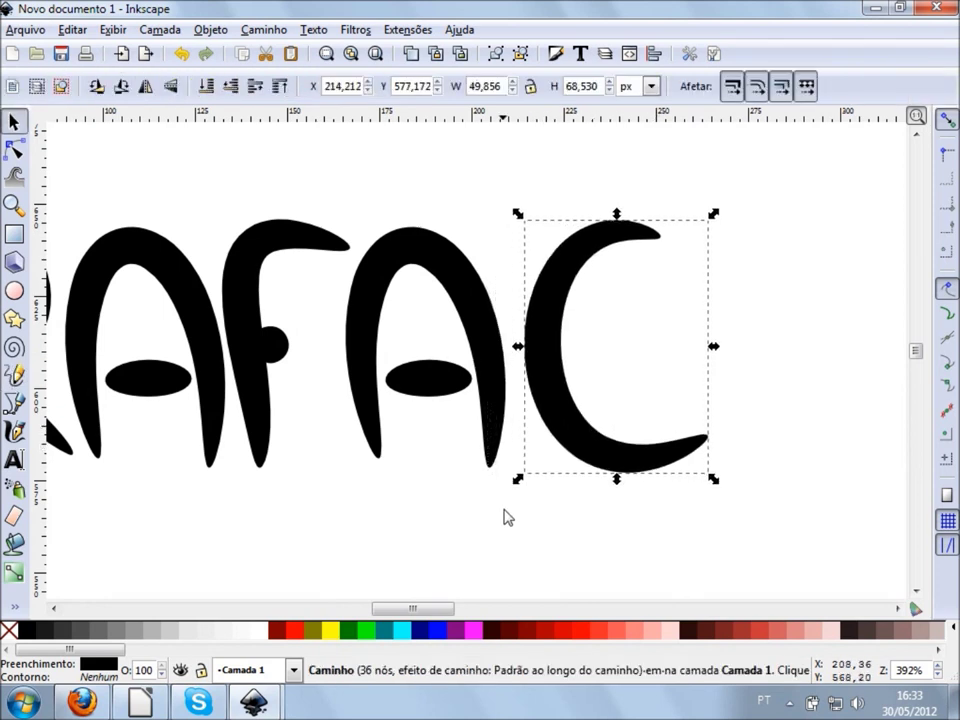
{"action": "key", "text": "Escape"}
{"action": "key", "text": "p"}
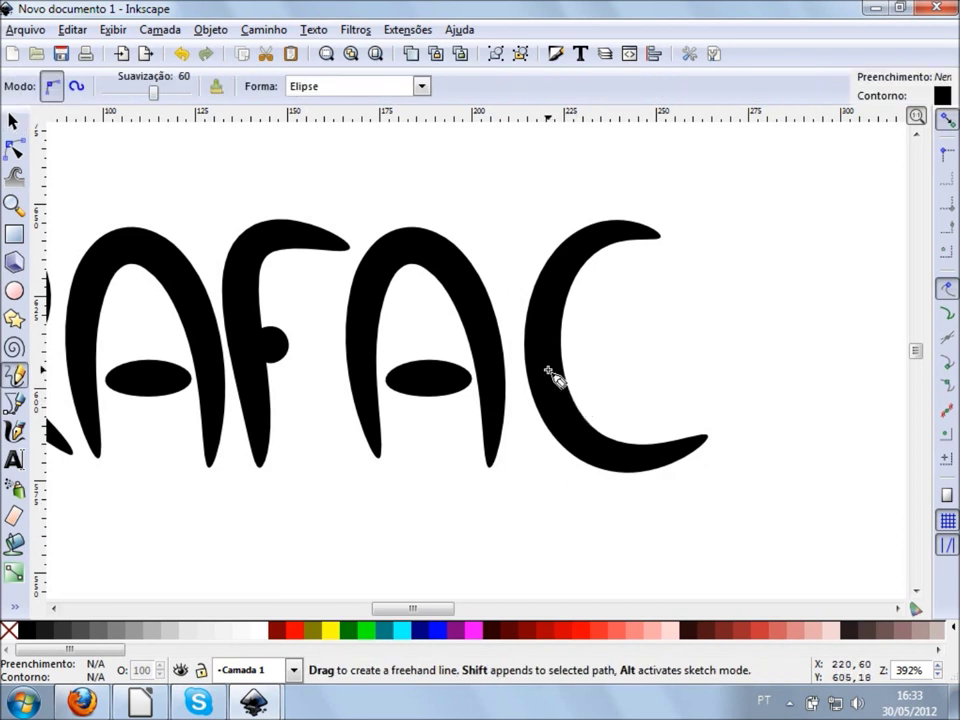
{"action": "left_click_drag", "start_coordinate": [548, 372], "coordinate": [628, 360]}
{"action": "key", "text": "F1"}
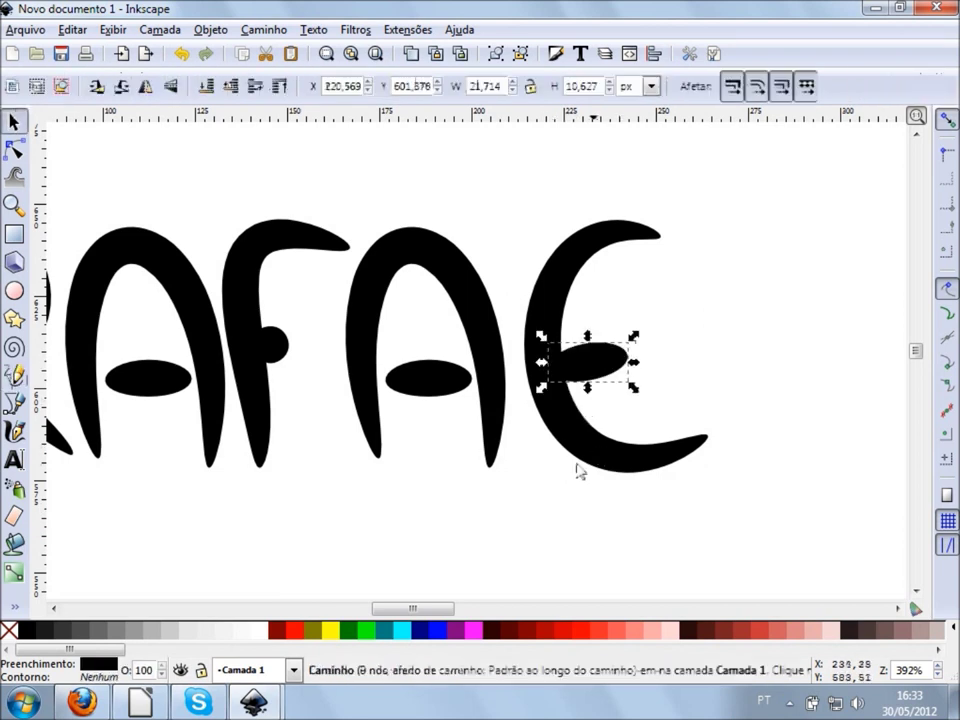
{"action": "left_click", "coordinate": [606, 466], "text": "shift"}
{"action": "key", "text": "Left"}
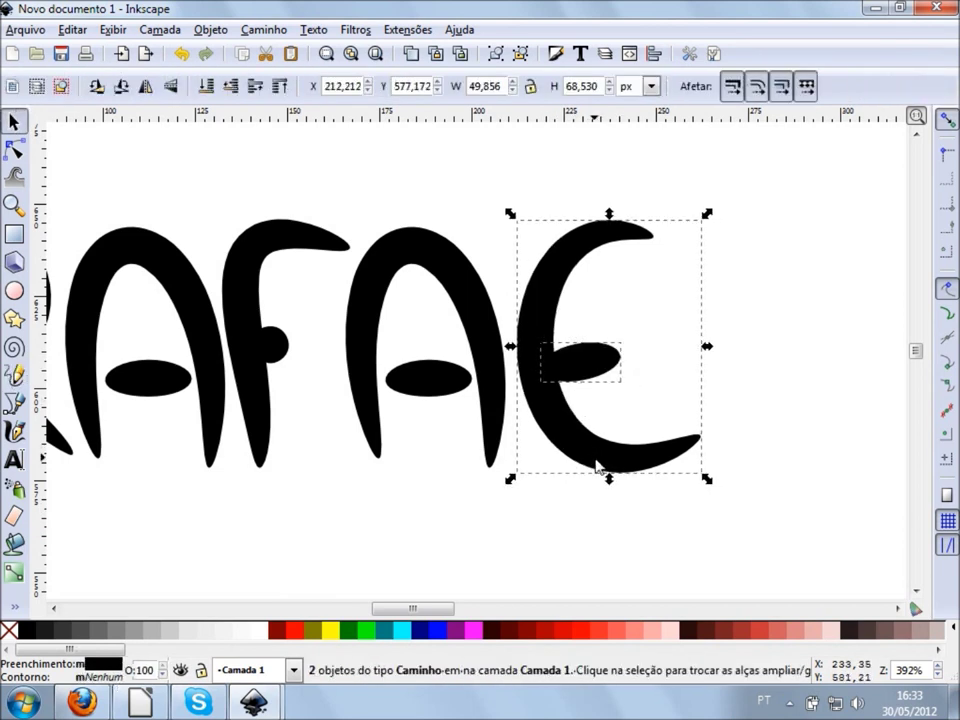
{"action": "key", "text": "Escape"}
- Draw the L's upright stroke right of the E, redoing it several times
{"action": "scroll", "coordinate": [720, 501], "scroll_direction": "right", "scroll_amount": 2}
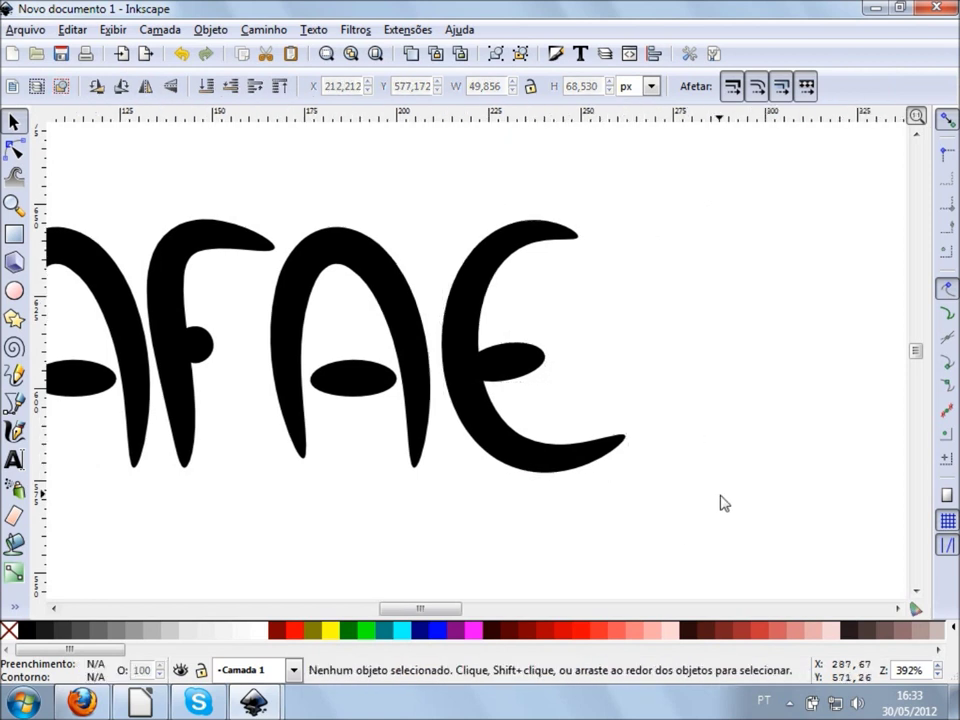
{"action": "key", "text": "F6"}
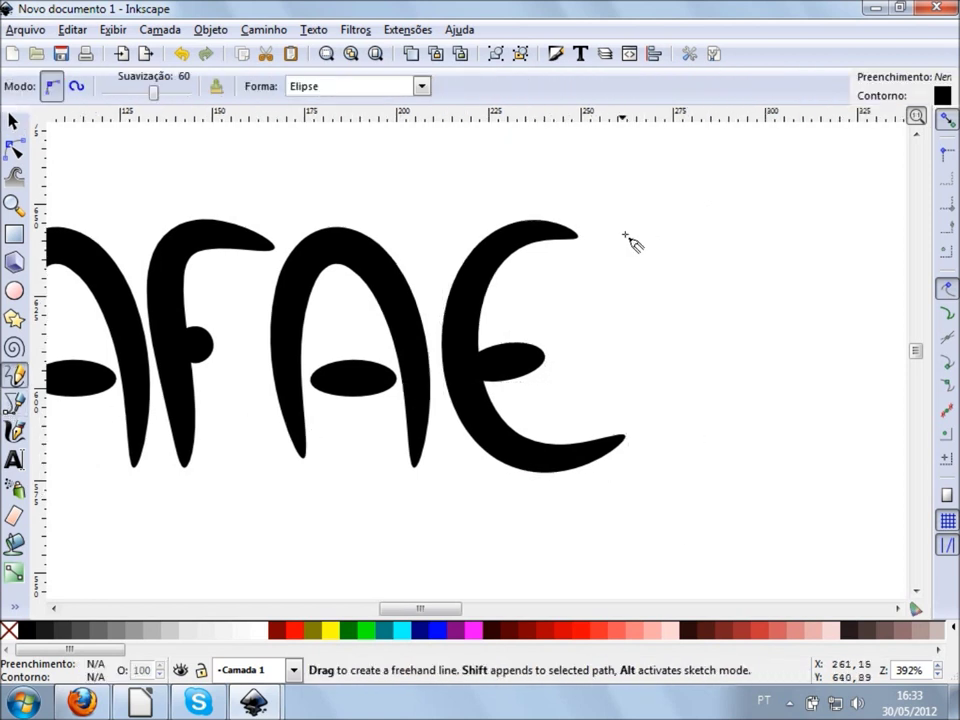
{"action": "left_click", "coordinate": [621, 225]}
{"action": "left_click_drag", "start_coordinate": [624, 285], "coordinate": [636, 452]}
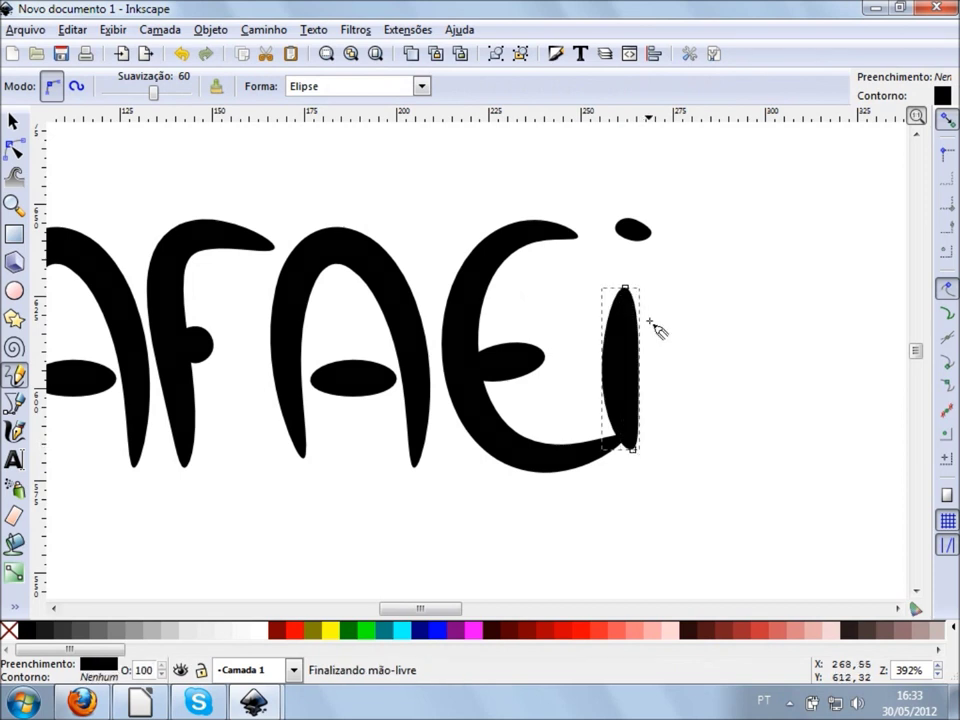
{"action": "key", "text": "ctrl+z"}
{"action": "key", "text": "ctrl+z"}
{"action": "left_click", "coordinate": [625, 223]}
{"action": "left_click_drag", "start_coordinate": [625, 240], "coordinate": [637, 455]}
{"action": "key", "text": "ctrl+z"}
{"action": "key", "text": "ctrl+z"}
{"action": "left_click", "coordinate": [623, 219]}
{"action": "left_click_drag", "start_coordinate": [624, 235], "coordinate": [660, 444]}
- Give the L a curved foot after discarding slanted and straight versions
{"action": "key", "text": "ctrl+z"}
{"action": "key", "text": "ctrl+z"}
{"action": "mouse_move", "coordinate": [634, 220]}
{"action": "left_mouse_down"}
{"action": "mouse_move", "coordinate": [646, 460]}
{"action": "mouse_move", "coordinate": [736, 420]}
{"action": "left_mouse_up"}
{"action": "key", "text": "ctrl+z"}
{"action": "left_click_drag", "start_coordinate": [649, 456], "coordinate": [740, 452]}
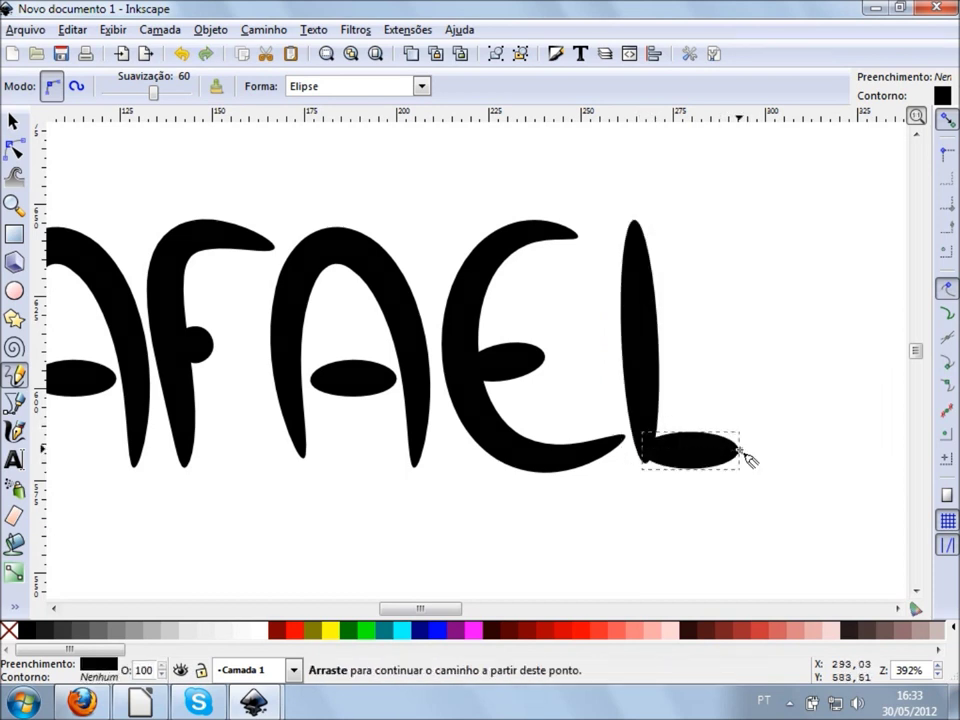
{"action": "key", "text": "ctrl+z"}
{"action": "left_click_drag", "start_coordinate": [650, 456], "coordinate": [755, 437]}
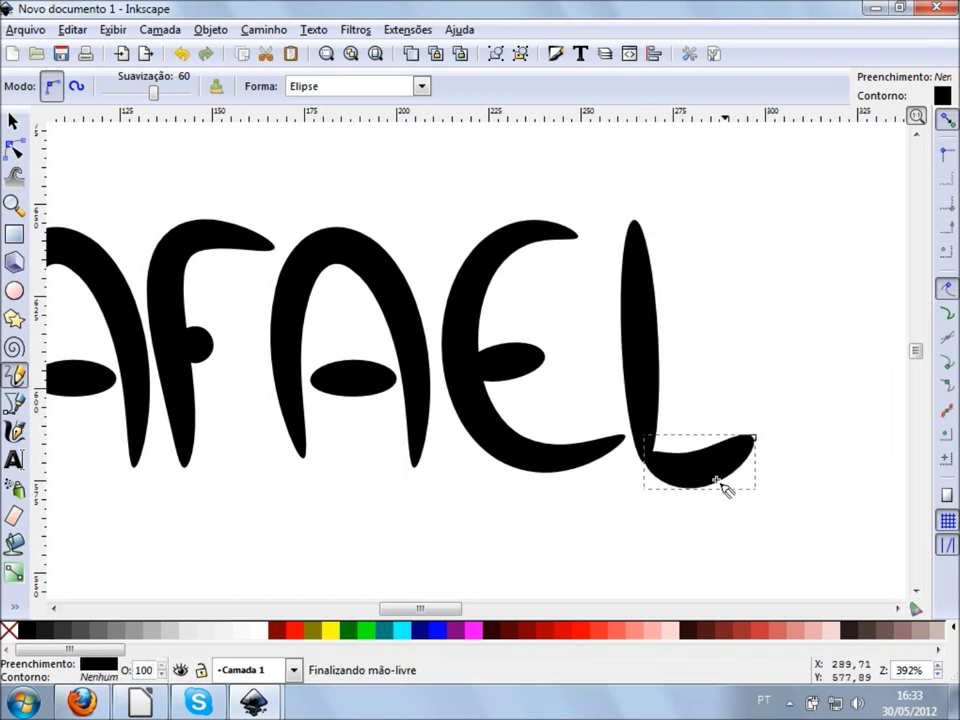
- Nudge the L's foot into position with the arrow keys
{"action": "key", "text": "space"}
{"action": "key", "text": "Left"}
{"action": "key", "text": "Up"}
{"action": "key", "text": "Up"}
{"action": "key", "text": "Down"}
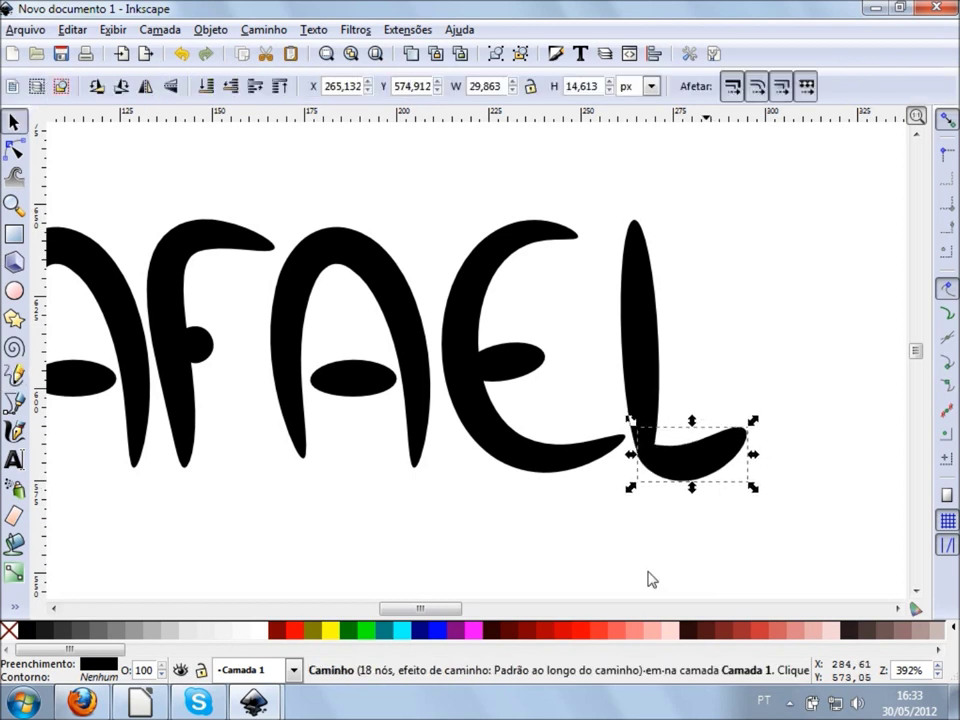
{"action": "left_click", "coordinate": [648, 579]}
{"action": "scroll", "coordinate": [617, 538], "scroll_direction": "down", "scroll_amount": 1}
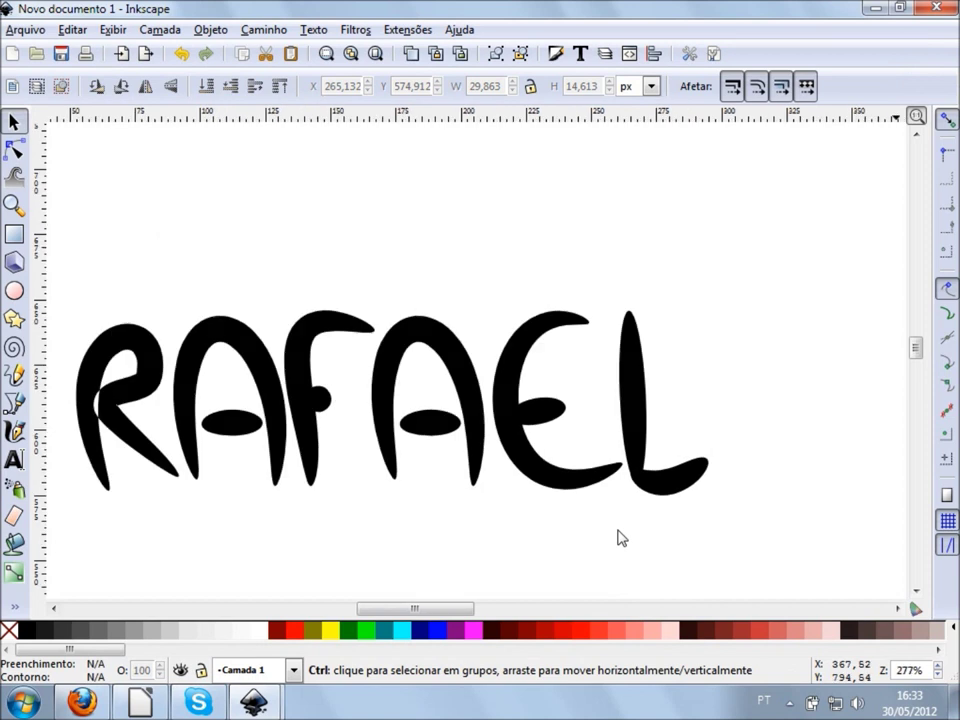
- Nudge the L up and left, then shift all the RAFAEL letters right
{"action": "scroll", "coordinate": [617, 538], "scroll_direction": "down", "scroll_amount": 1}
{"action": "left_click_drag", "start_coordinate": [748, 567], "coordinate": [596, 318]}
{"action": "key", "text": "Left"}
{"action": "key", "text": "Up"}
{"action": "left_click", "coordinate": [767, 551]}
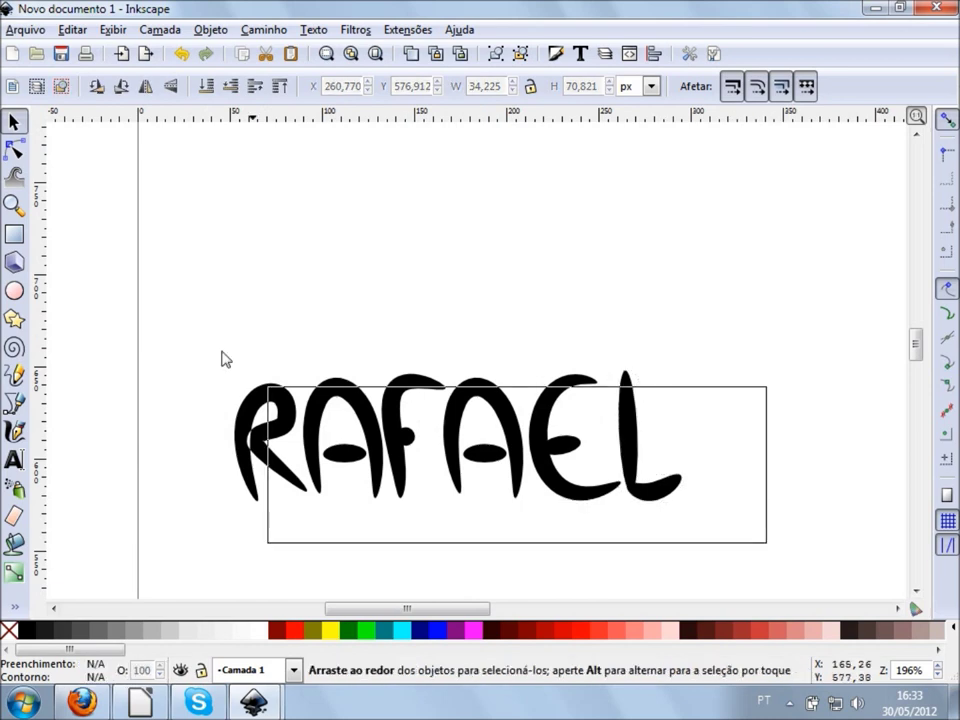
{"action": "left_click_drag", "start_coordinate": [767, 545], "coordinate": [141, 270]}
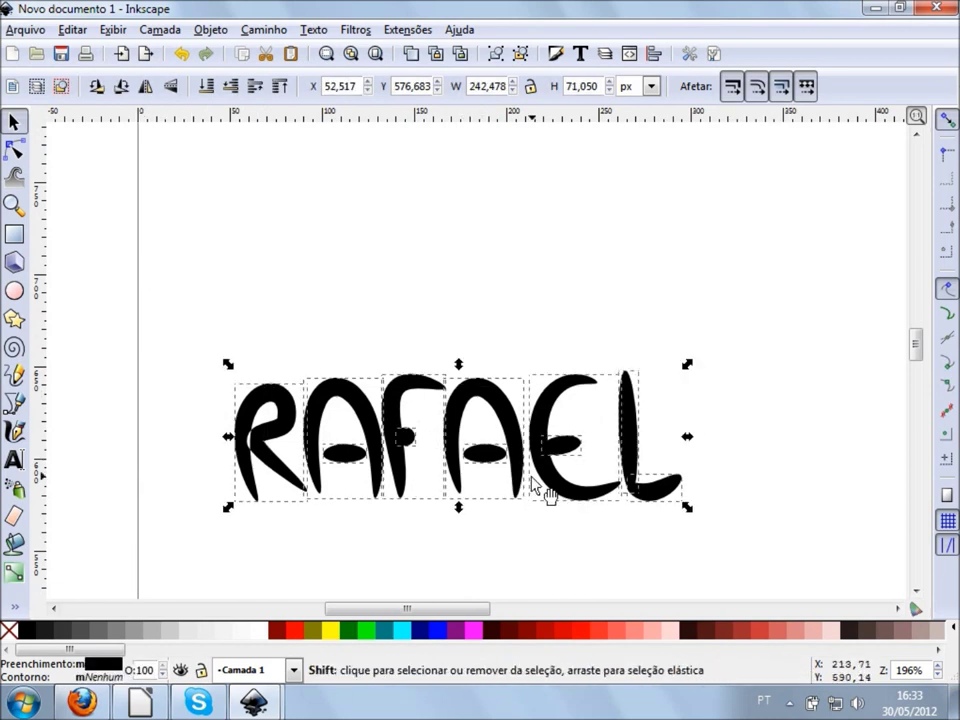
{"action": "key", "text": "shift+Right"}
{"action": "key", "text": "shift+Right"}
- Open and close the Pencil preferences and cancel a stray freehand line
{"action": "double_click", "coordinate": [14, 375]}
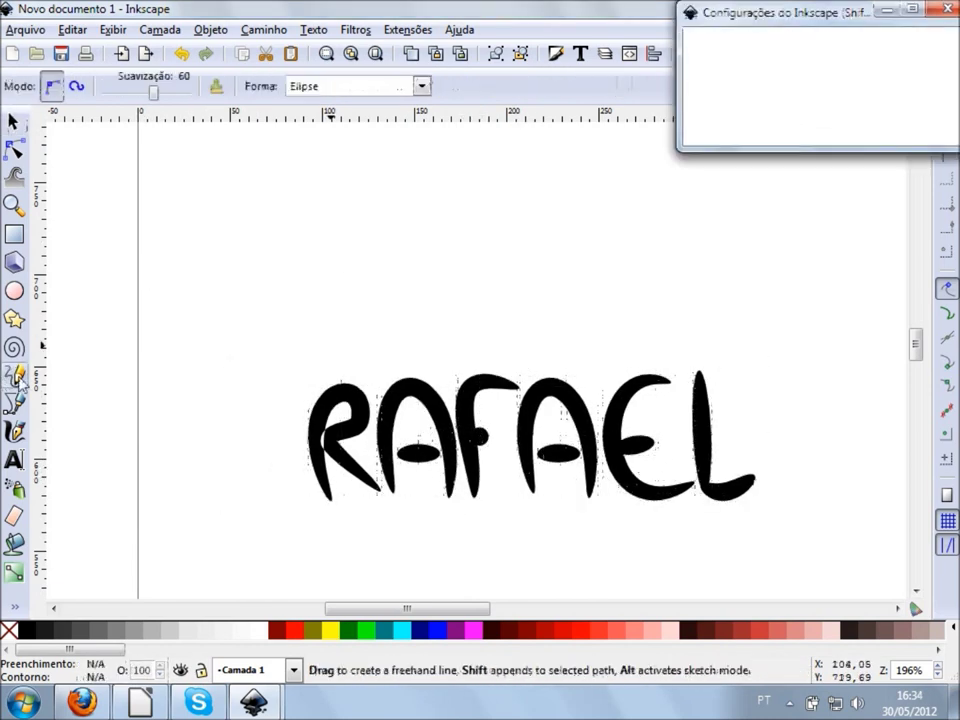
{"action": "left_click", "coordinate": [945, 11]}
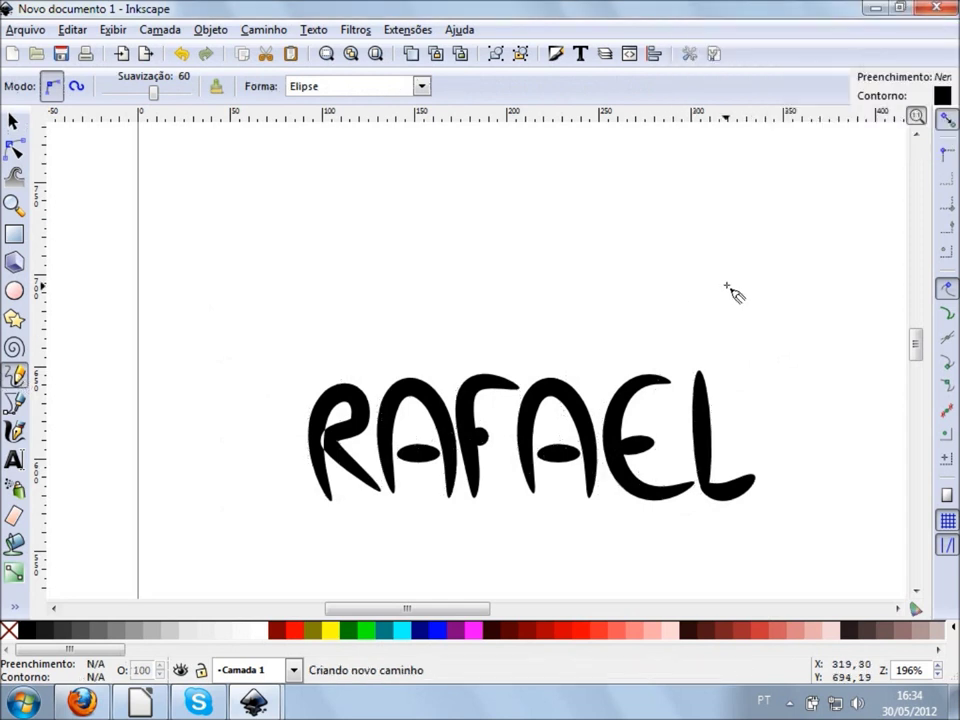
{"action": "scroll", "coordinate": [729, 294], "scroll_direction": "down", "scroll_amount": 1}
{"action": "left_click", "coordinate": [725, 245]}
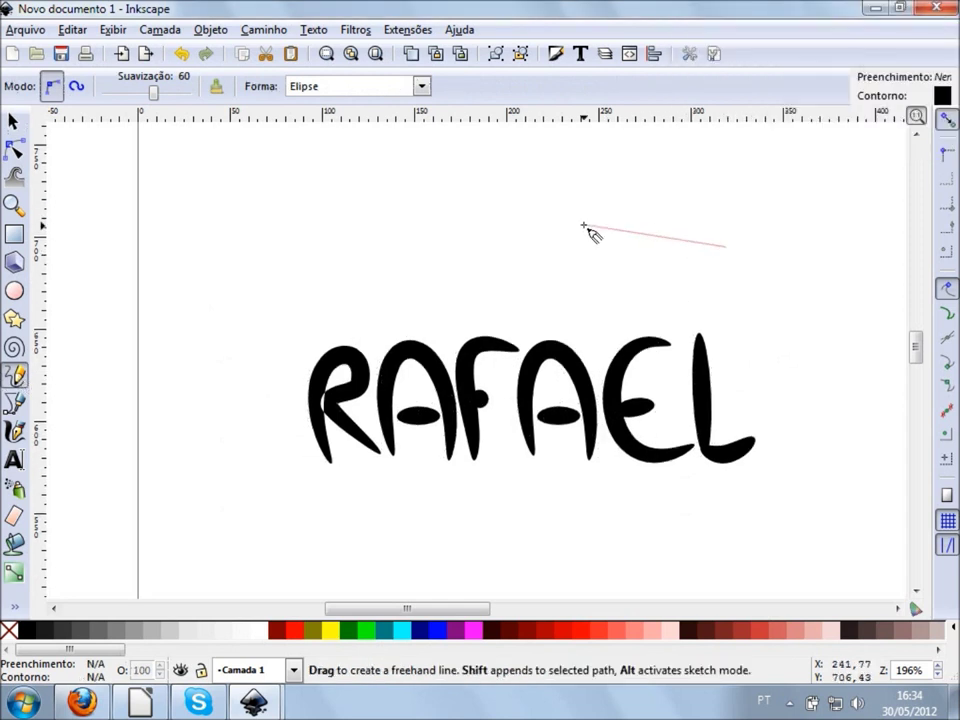
{"action": "key", "text": "Escape"}
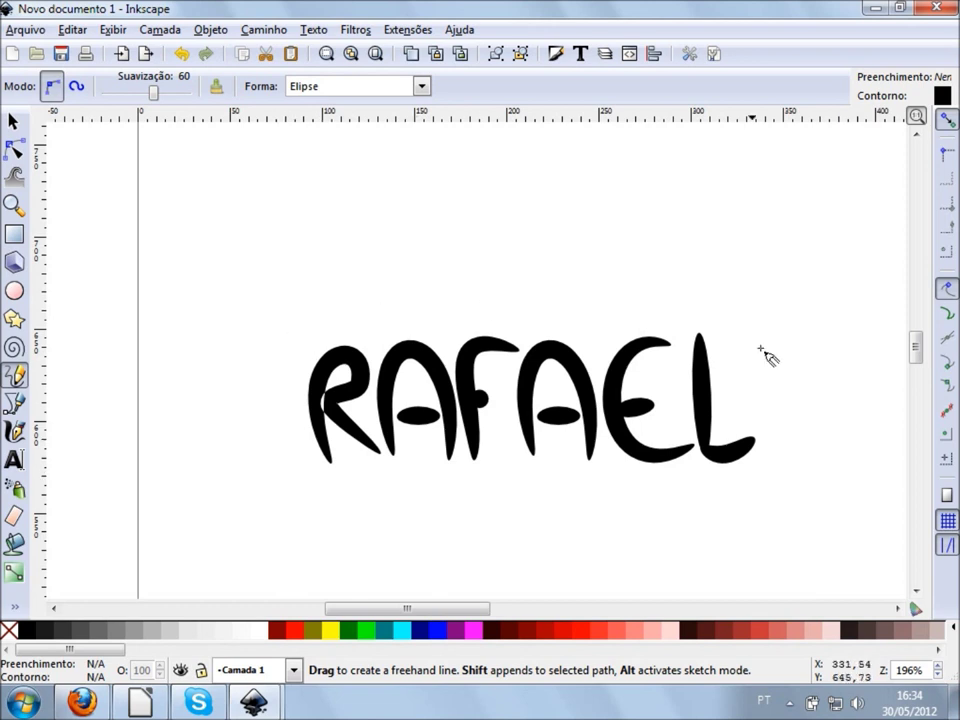
{"action": "left_click", "coordinate": [15, 291]}
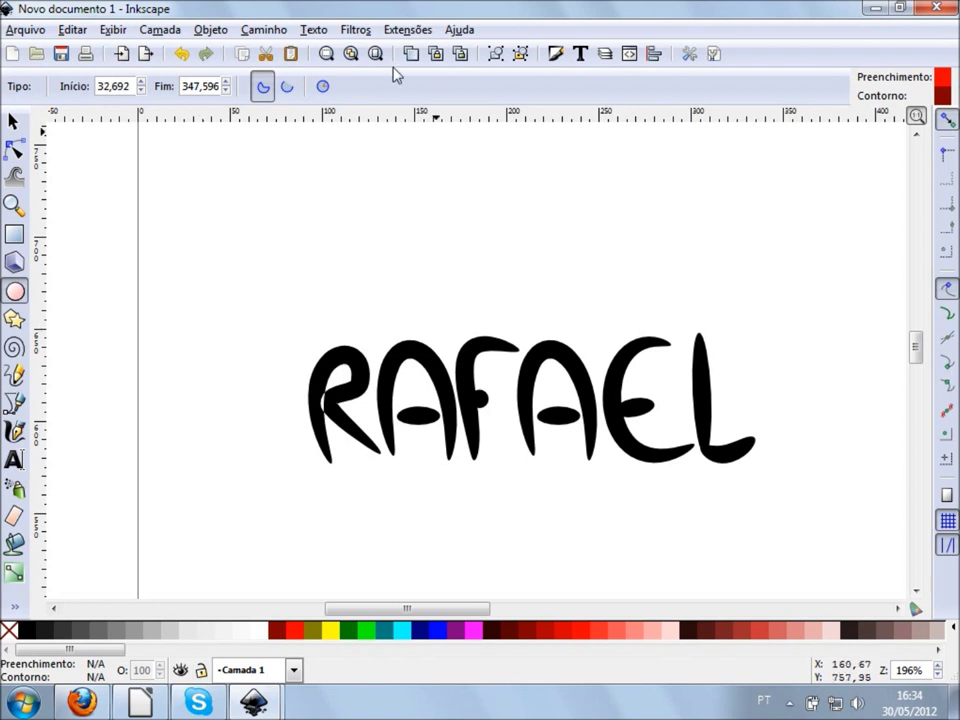
- Set ellipses to whole, draw a red circle left of RAFAEL, and open Fill and Stroke
{"action": "left_click", "coordinate": [323, 87]}
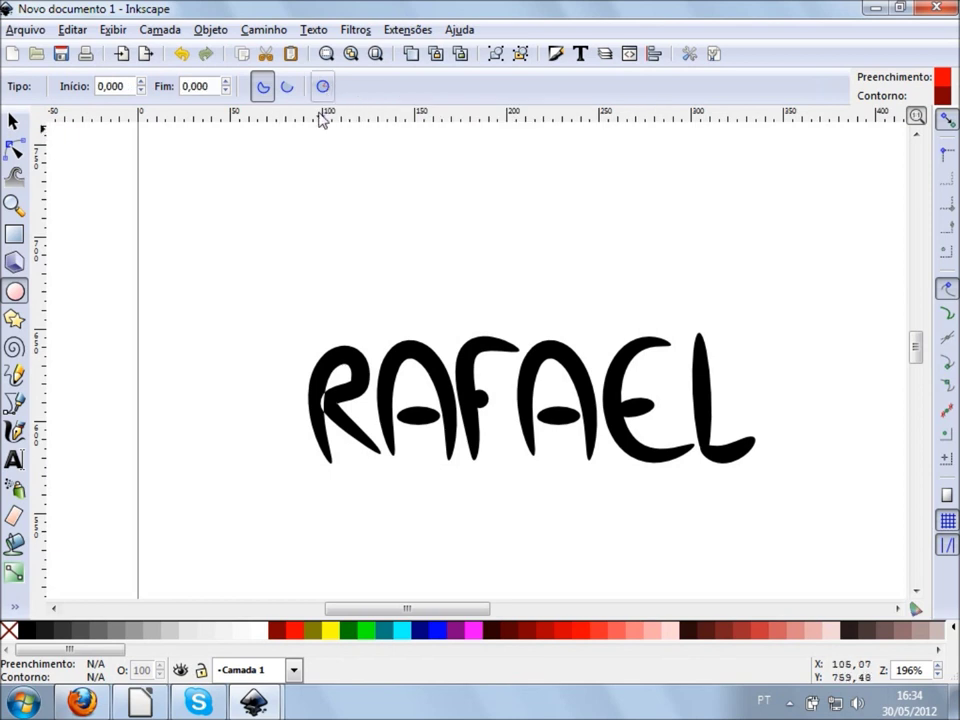
{"action": "left_click_drag", "start_coordinate": [223, 279], "coordinate": [259, 368]}
{"action": "key", "text": "ctrl+z"}
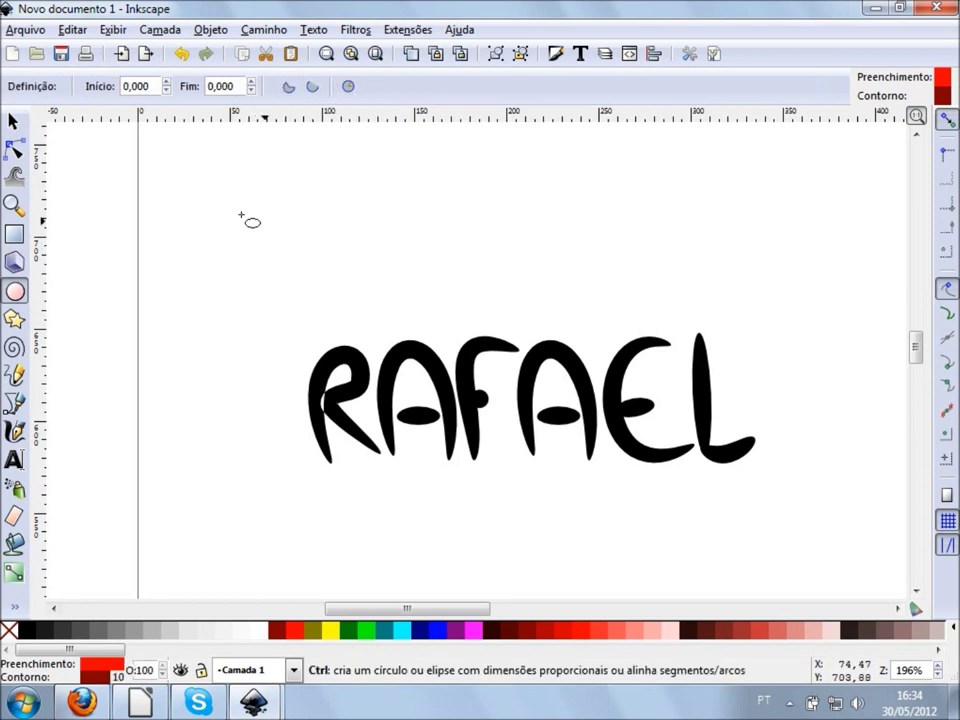
{"action": "left_click_drag", "start_coordinate": [173, 212], "coordinate": [319, 368]}
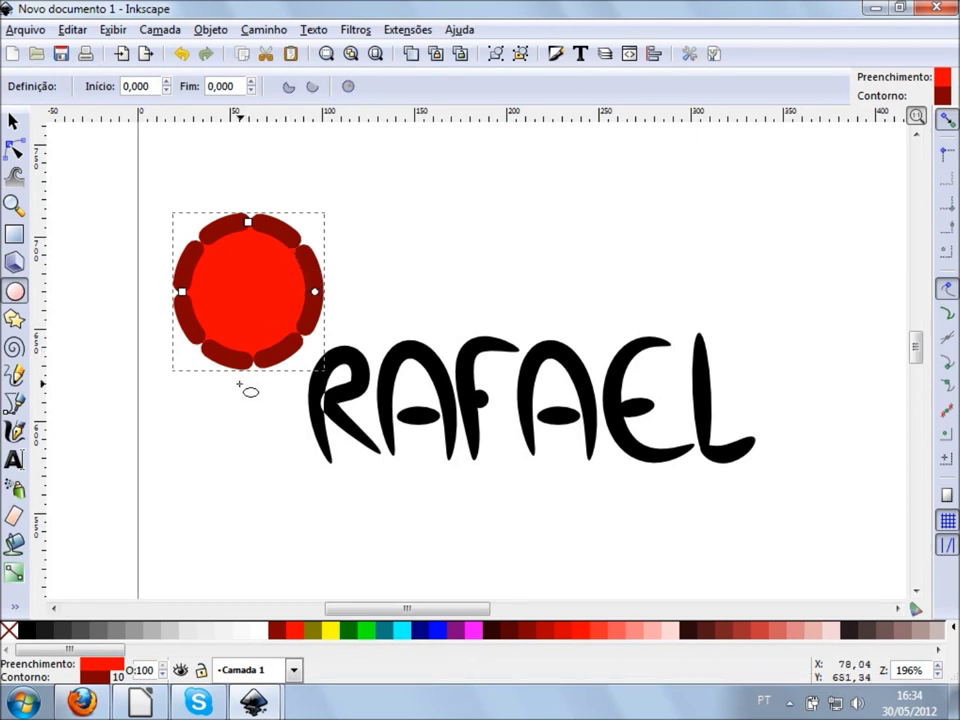
{"action": "key", "text": "shift+ctrl+f"}
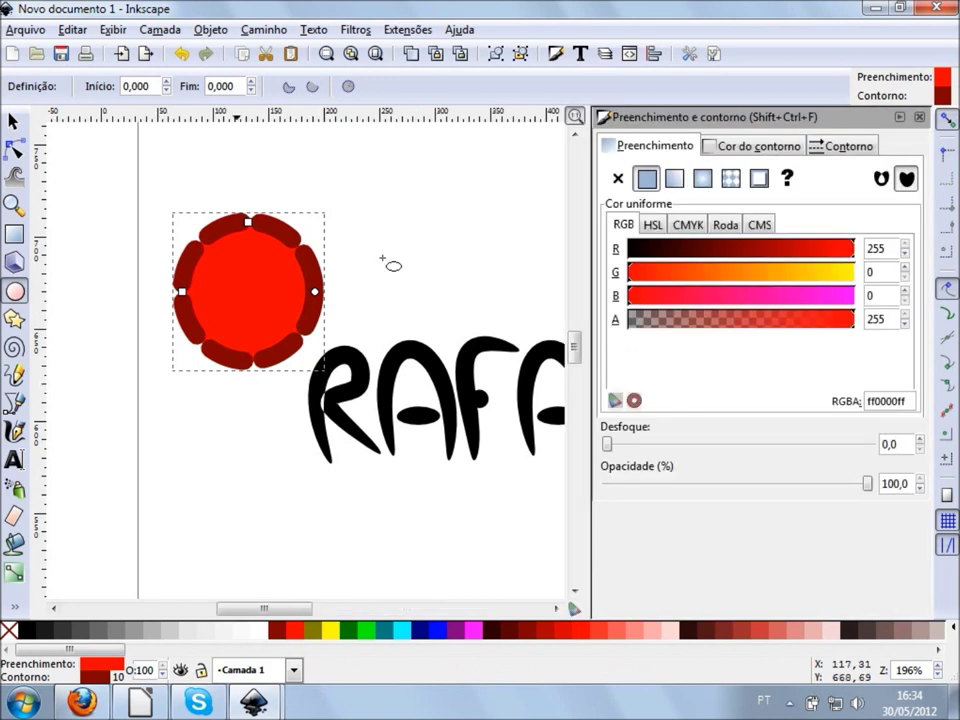
- Give the circle a 2 px solid outline and close the Fill and Stroke dialog
{"action": "left_click", "coordinate": [850, 146]}
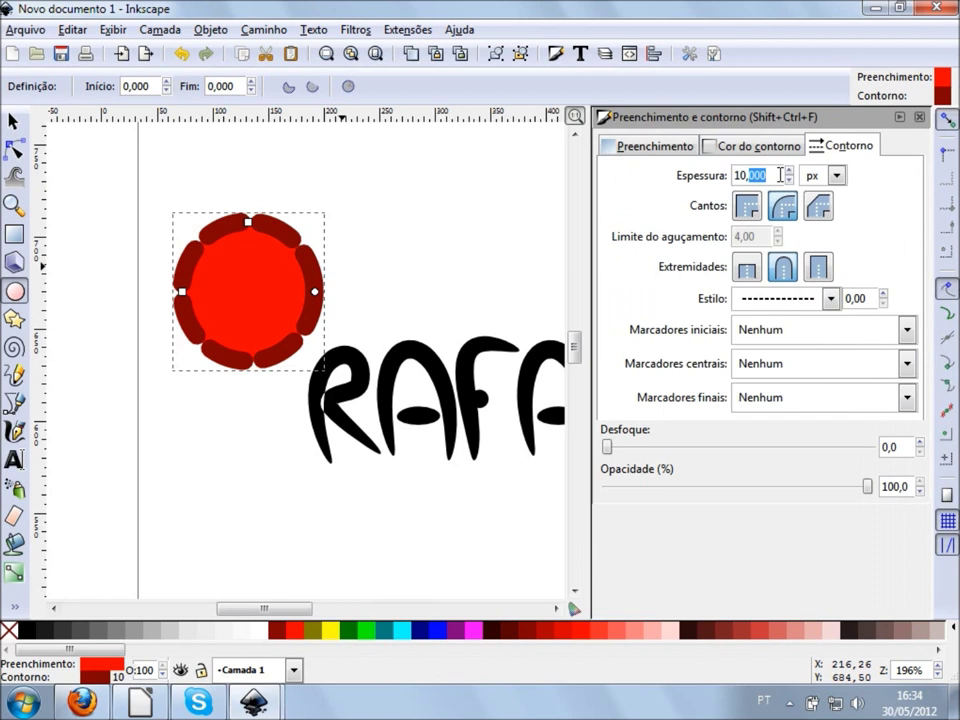
{"action": "type", "text": "2"}
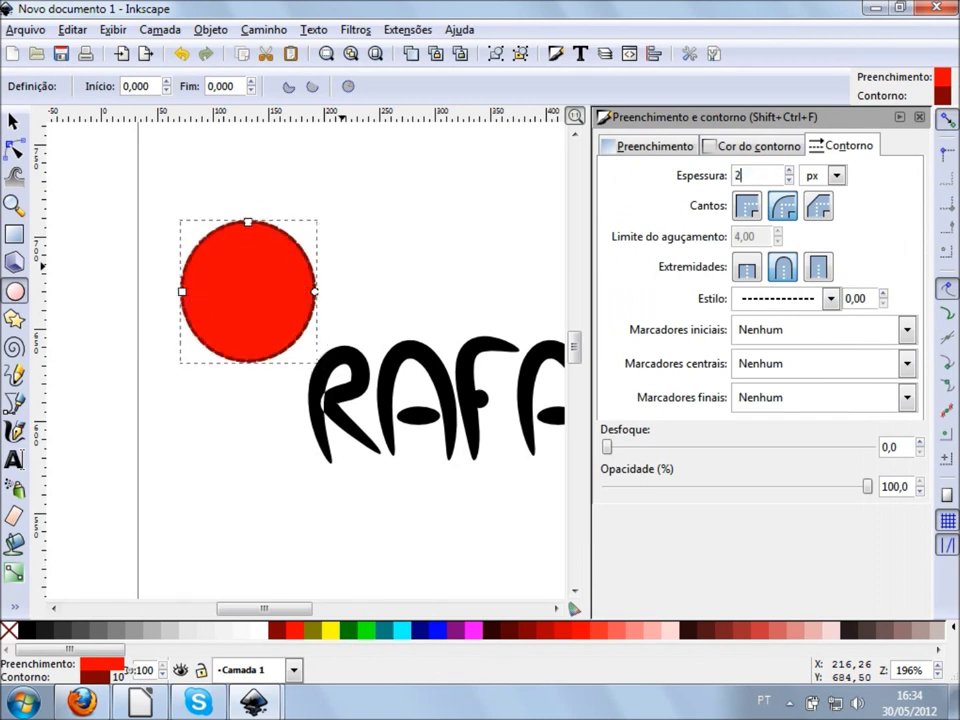
{"action": "key", "text": "Return"}
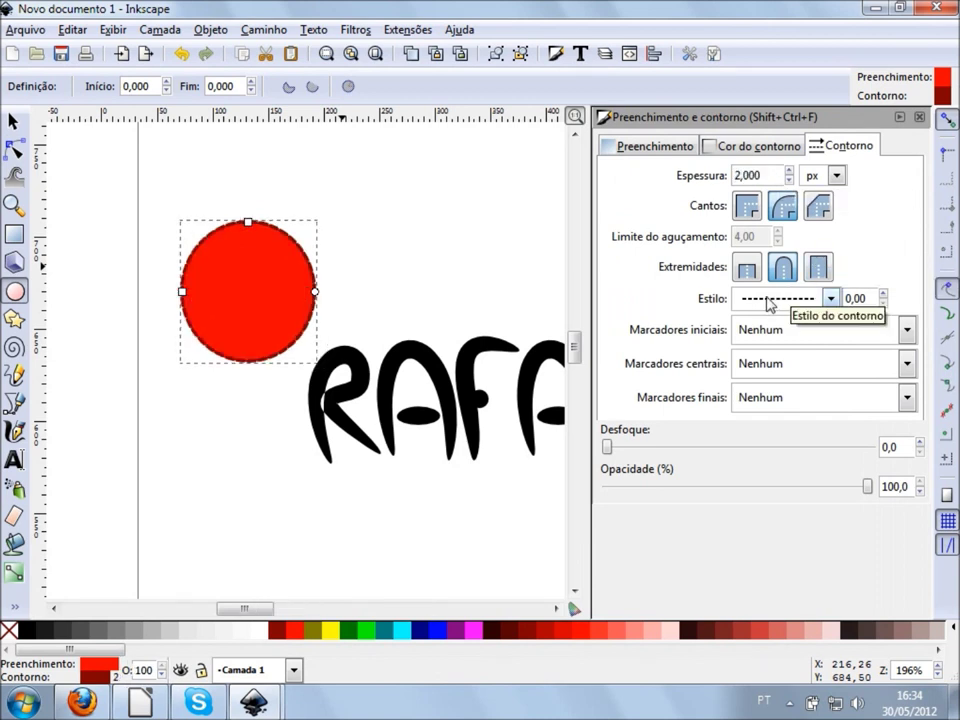
{"action": "left_click", "coordinate": [829, 298]}
{"action": "left_click", "coordinate": [793, 135]}
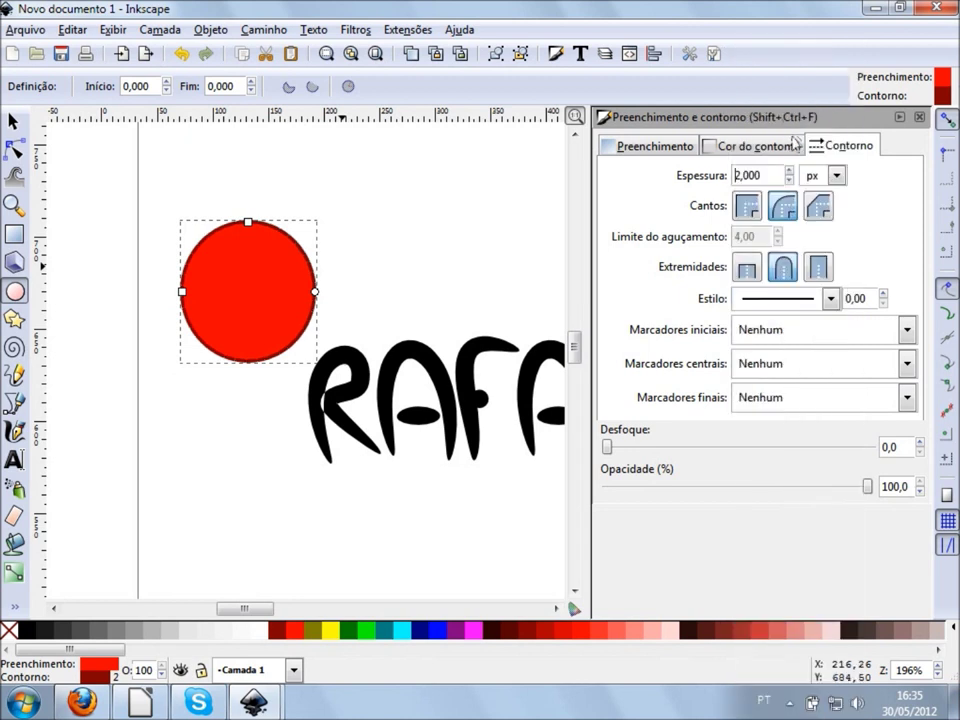
{"action": "left_click", "coordinate": [920, 117]}
- Delete the red circle from the canvas
{"action": "key", "text": "s"}
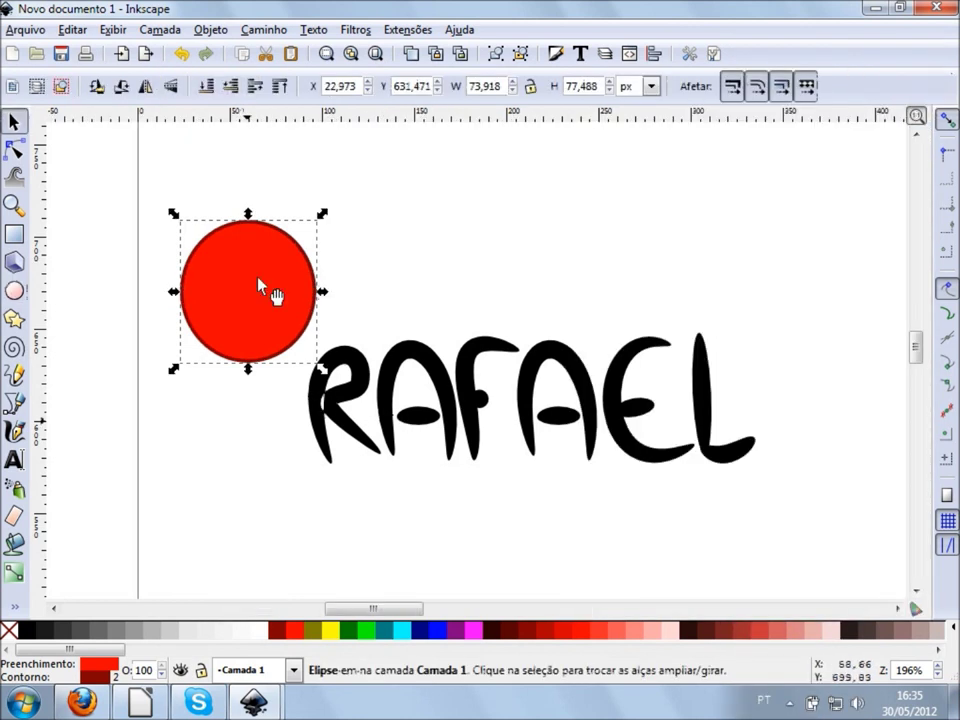
{"action": "key", "text": "Delete"}
{"action": "left_click", "coordinate": [16, 291]}
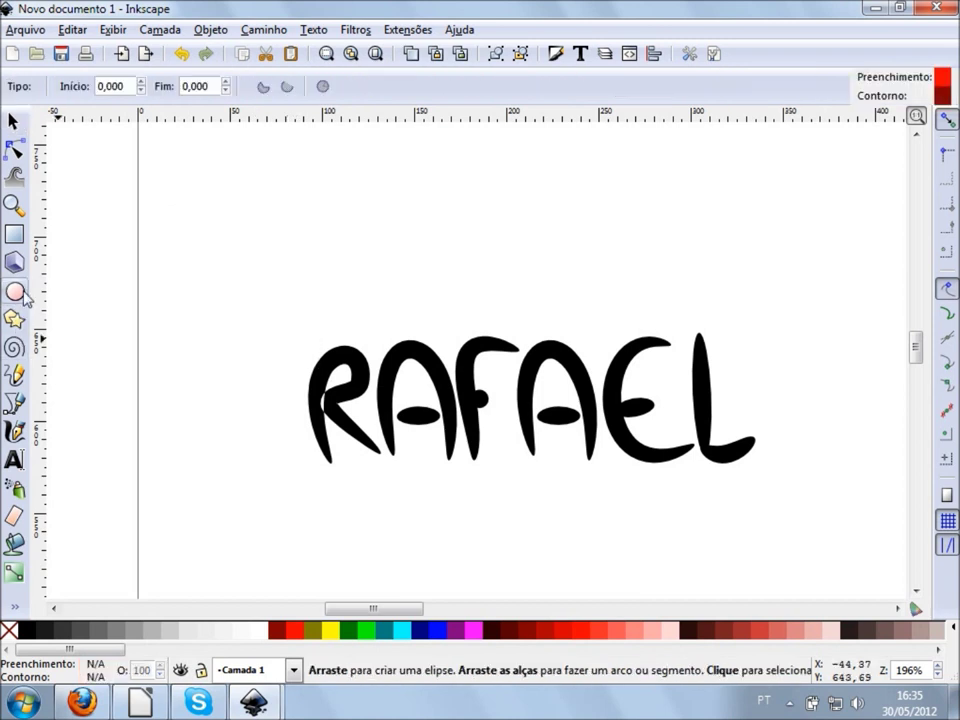
{"action": "left_click_drag", "start_coordinate": [188, 291], "coordinate": [241, 352]}
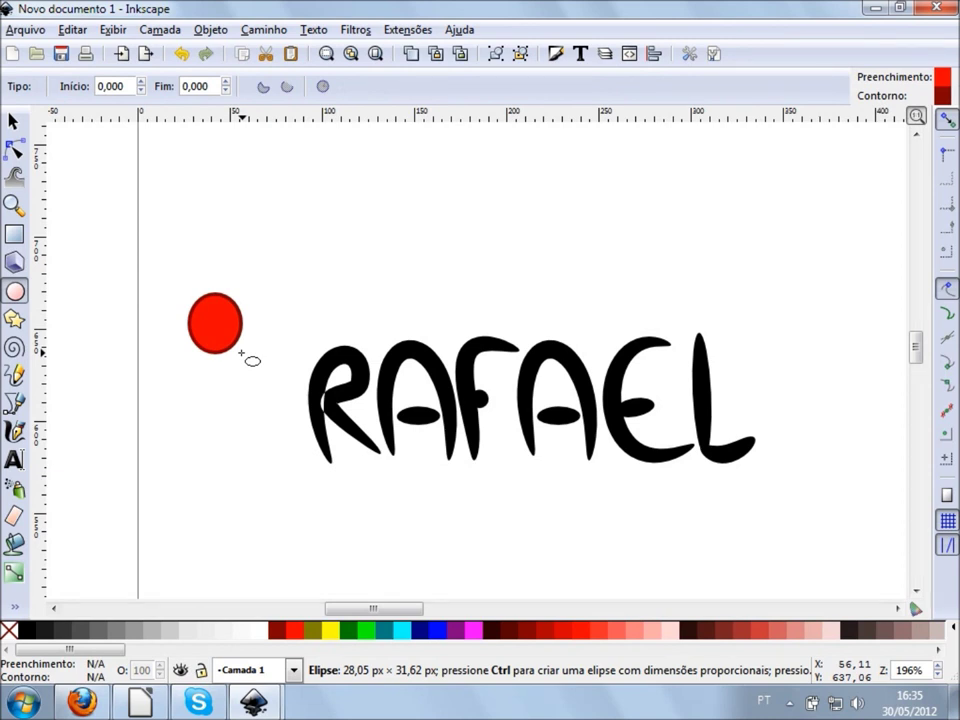
{"action": "left_click_drag", "start_coordinate": [241, 353], "coordinate": [241, 353]}
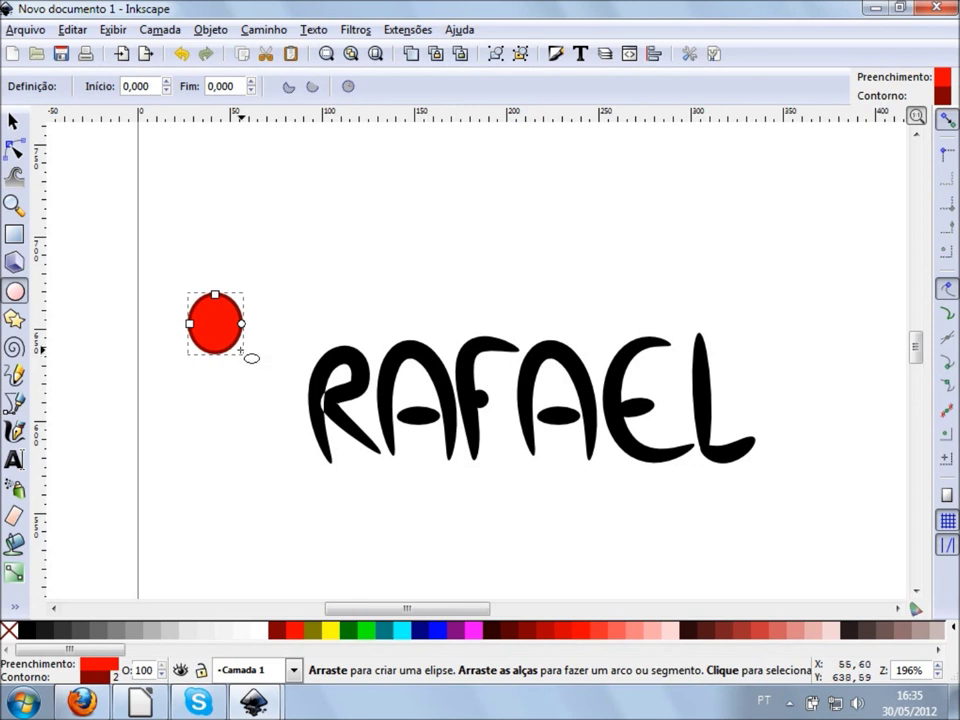
{"action": "key", "text": "Delete"}
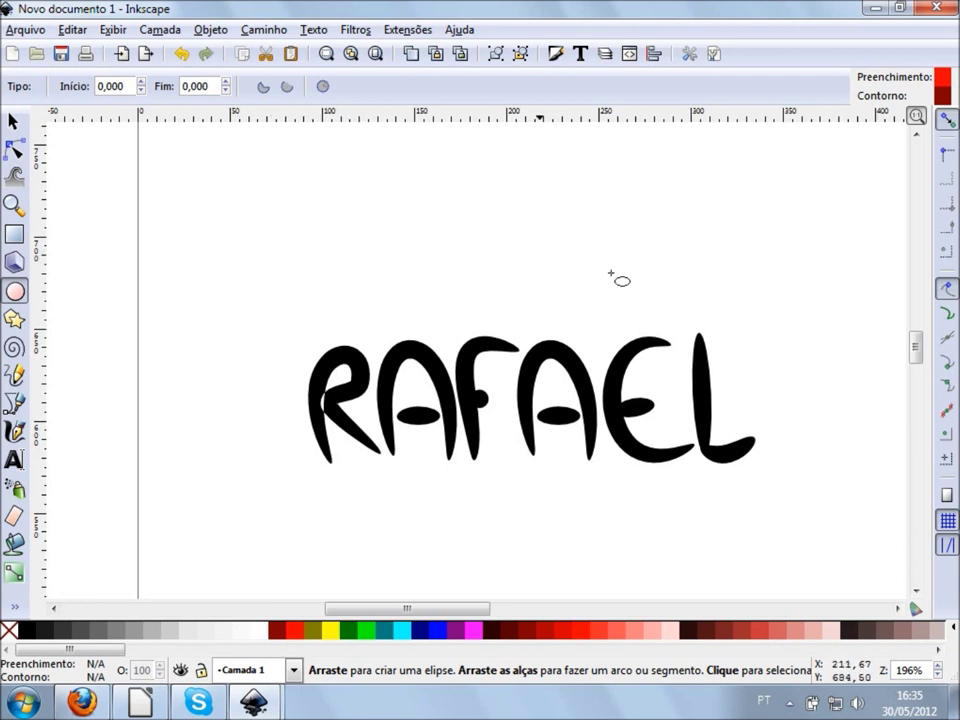
{"action": "left_click", "coordinate": [752, 448]}
{"action": "left_click", "coordinate": [757, 510]}
{"action": "mouse_move", "coordinate": [817, 229]}
{"action": "left_mouse_down"}
{"action": "mouse_move", "coordinate": [726, 314]}
{"action": "mouse_move", "coordinate": [744, 343]}
{"action": "mouse_move", "coordinate": [709, 268]}
{"action": "mouse_move", "coordinate": [701, 294]}
{"action": "mouse_move", "coordinate": [811, 398]}
{"action": "mouse_move", "coordinate": [799, 429]}
{"action": "mouse_move", "coordinate": [707, 311]}
{"action": "mouse_move", "coordinate": [724, 288]}
{"action": "left_mouse_up"}
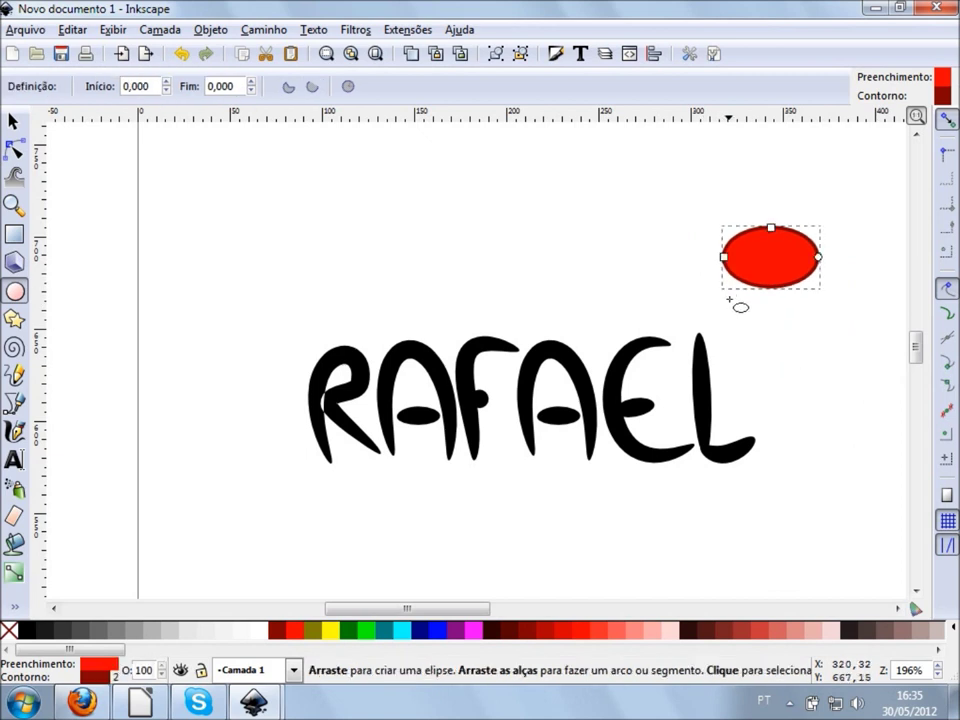
{"action": "key", "text": "ctrl+z"}
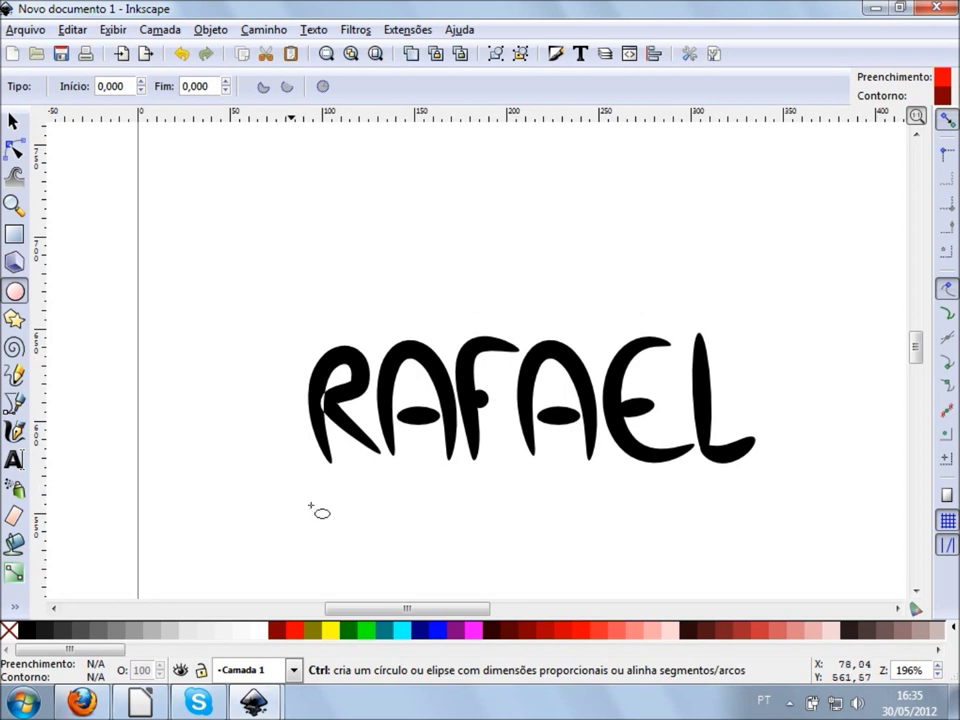
- Place a first pencil dot above the lettering
{"action": "left_click", "coordinate": [17, 378]}
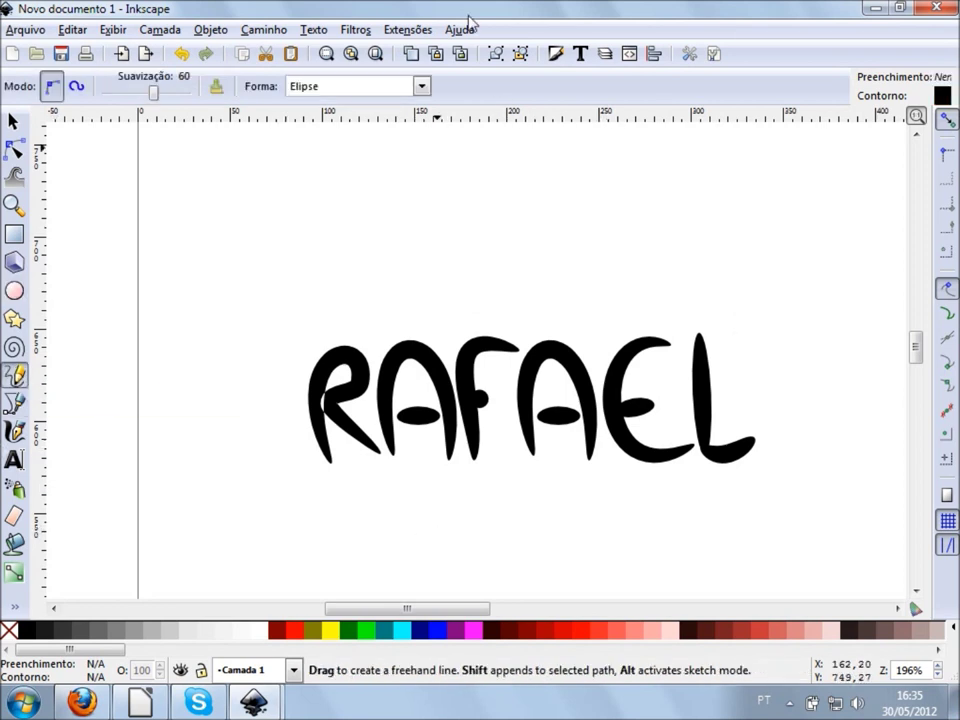
{"action": "left_click", "coordinate": [267, 294], "text": "ctrl"}
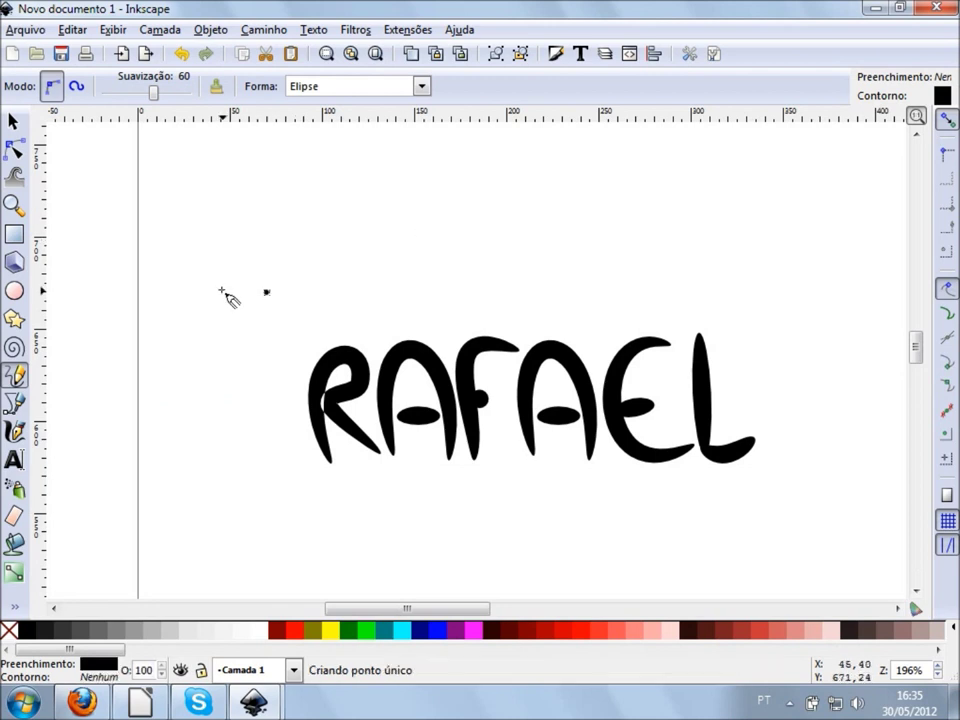
{"action": "scroll", "coordinate": [228, 294], "scroll_direction": "up", "scroll_amount": 2}
{"action": "scroll", "coordinate": [229, 293], "scroll_direction": "up", "scroll_amount": 1}
{"action": "scroll", "coordinate": [355, 310], "scroll_direction": "up", "scroll_amount": 2}
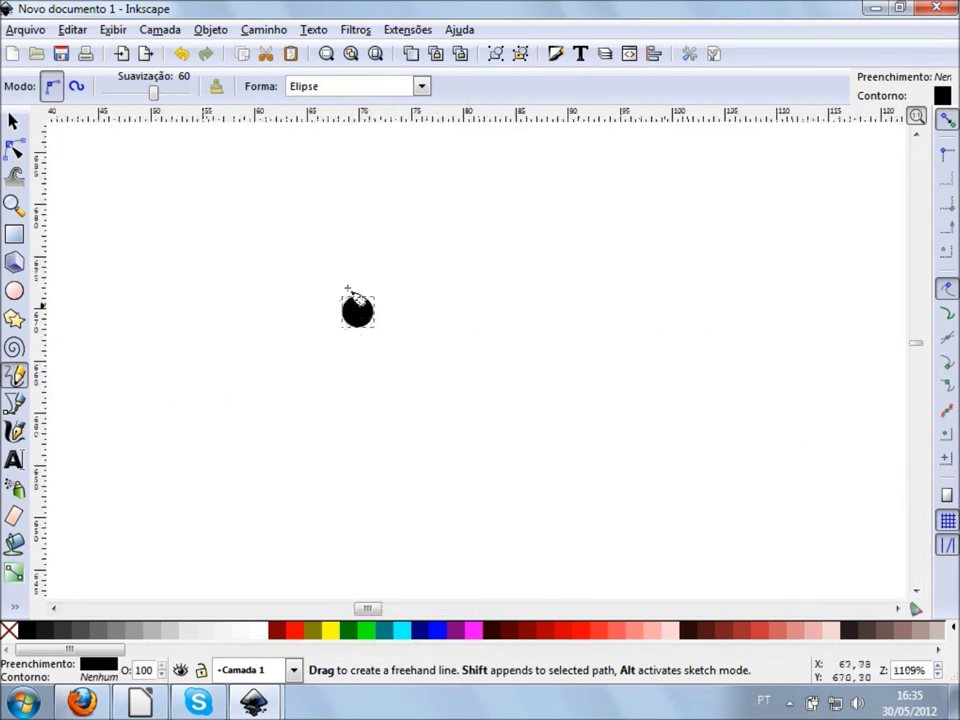
{"action": "scroll", "coordinate": [398, 364], "scroll_direction": "down", "scroll_amount": 4}
{"action": "scroll", "coordinate": [412, 366], "scroll_direction": "down", "scroll_amount": 1}
{"action": "scroll", "coordinate": [420, 360], "scroll_direction": "down", "scroll_amount": 1}
{"action": "scroll", "coordinate": [425, 366], "scroll_direction": "down", "scroll_amount": 1}
{"action": "scroll", "coordinate": [428, 366], "scroll_direction": "up", "scroll_amount": 2}
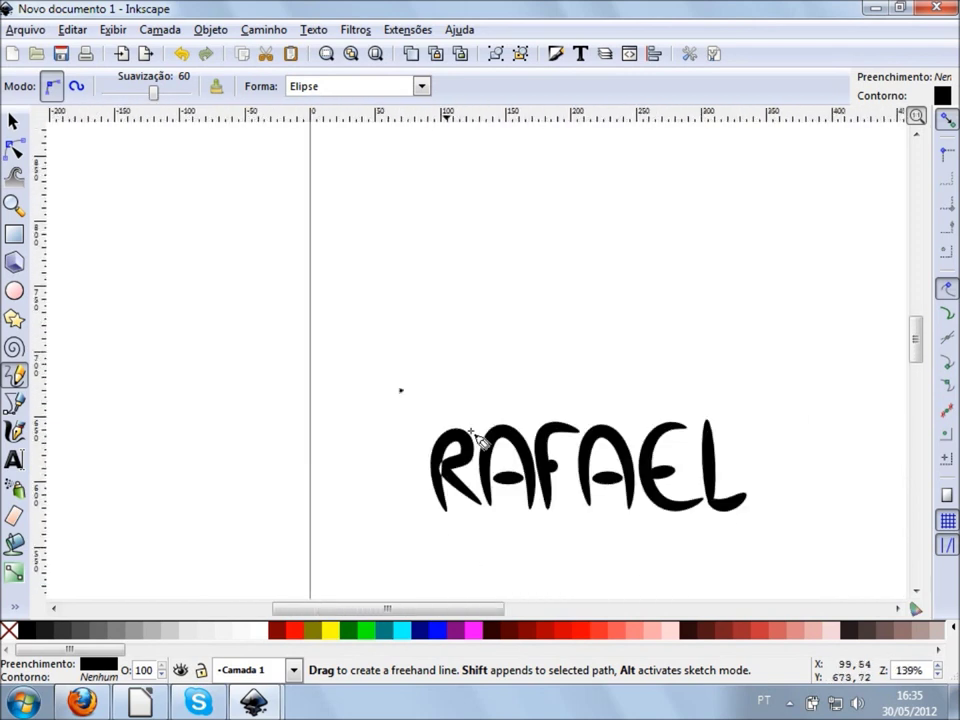
- Scatter seventeen dots above, left of and below RAFAEL, undoing the last one
{"action": "left_click", "coordinate": [396, 454]}
{"action": "left_click", "coordinate": [434, 407]}
{"action": "left_click", "coordinate": [507, 377]}
{"action": "left_click", "coordinate": [543, 407]}
{"action": "left_click", "coordinate": [608, 367]}
{"action": "left_click", "coordinate": [551, 369]}
{"action": "left_click", "coordinate": [560, 389]}
{"action": "left_click", "coordinate": [506, 324]}
{"action": "left_click", "coordinate": [475, 367]}
{"action": "left_click", "coordinate": [486, 391]}
{"action": "left_click", "coordinate": [422, 368]}
{"action": "left_click", "coordinate": [350, 378]}
{"action": "left_click", "coordinate": [368, 451]}
{"action": "left_click", "coordinate": [378, 521]}
{"action": "left_click", "coordinate": [487, 569]}
{"action": "left_click", "coordinate": [562, 563]}
{"action": "left_click", "coordinate": [617, 561]}
{"action": "key", "text": "ctrl+z"}
{"action": "key", "text": "ctrl+z"}
{"action": "key", "text": "ctrl+z"}
{"action": "key", "text": "ctrl+z"}
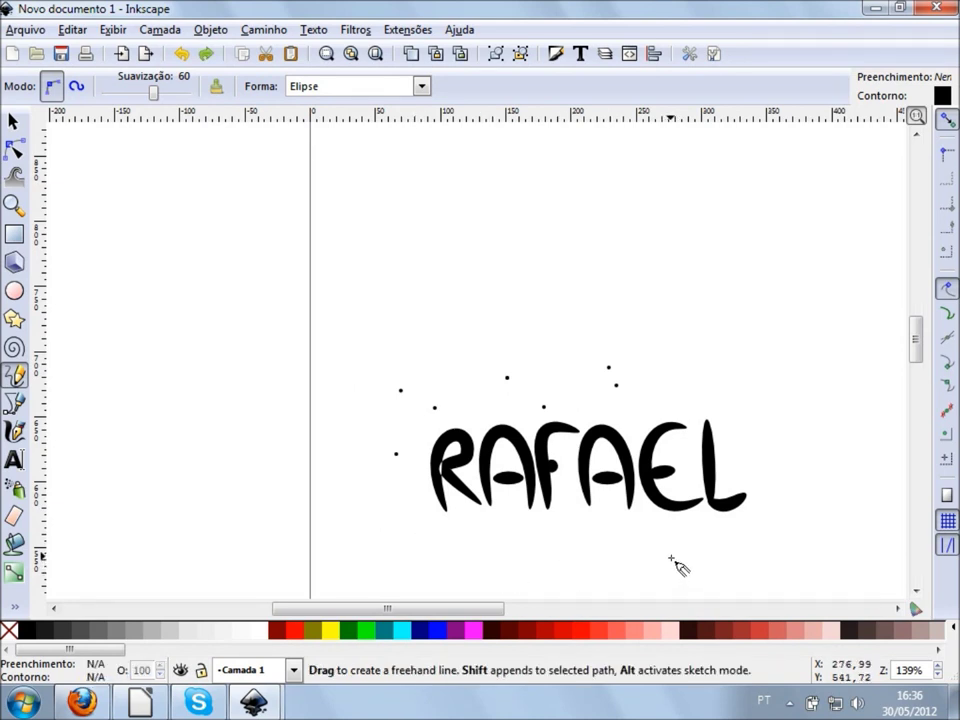
{"action": "scroll", "coordinate": [678, 566], "scroll_direction": "down", "scroll_amount": 1}
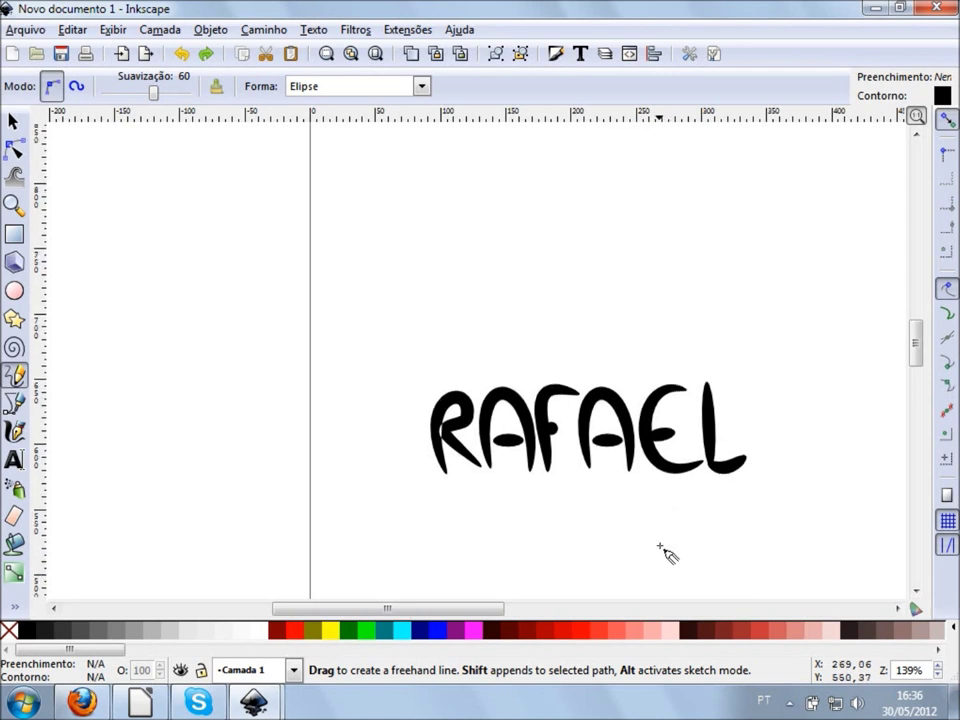
- Freehand-draw a crescent swoosh curving around the left of RAFAEL, redoing discarded attempts
{"action": "scroll", "coordinate": [668, 553], "scroll_direction": "down", "scroll_amount": 1}
{"action": "scroll", "coordinate": [512, 424], "scroll_direction": "right", "scroll_amount": 5}
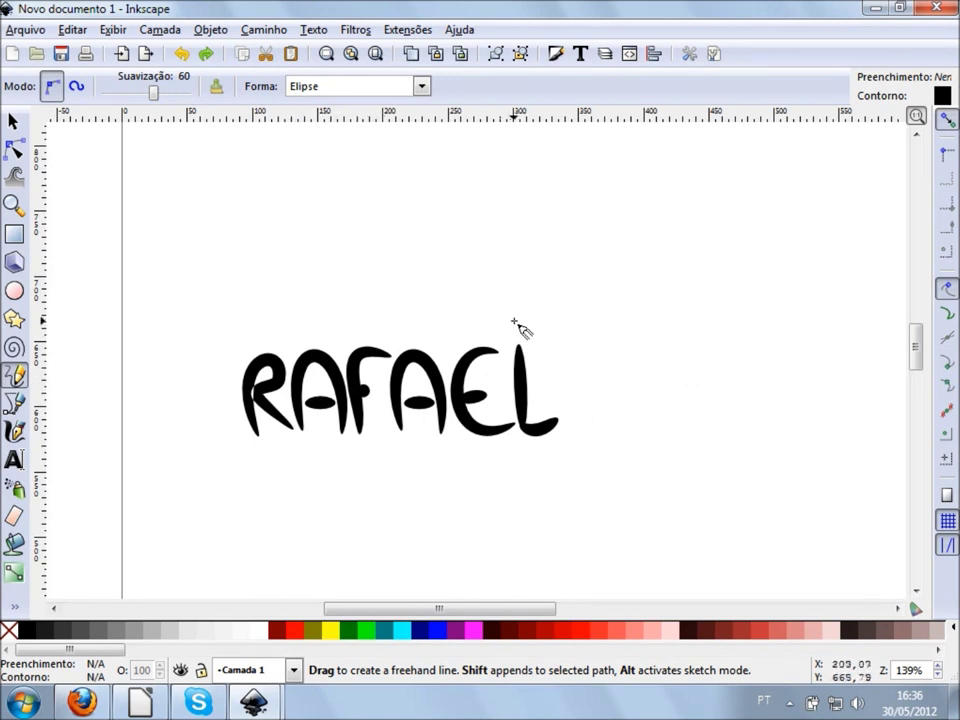
{"action": "left_click_drag", "start_coordinate": [514, 320], "coordinate": [333, 507]}
{"action": "key", "text": "ctrl+z"}
{"action": "mouse_move", "coordinate": [512, 318]}
{"action": "left_mouse_down"}
{"action": "mouse_move", "coordinate": [317, 326]}
{"action": "mouse_move", "coordinate": [253, 497]}
{"action": "mouse_move", "coordinate": [305, 513]}
{"action": "left_mouse_up"}
{"action": "key", "text": "Escape"}
{"action": "mouse_move", "coordinate": [502, 311]}
{"action": "left_mouse_down"}
{"action": "mouse_move", "coordinate": [221, 368]}
{"action": "mouse_move", "coordinate": [360, 519]}
{"action": "mouse_move", "coordinate": [353, 513]}
{"action": "left_mouse_up"}
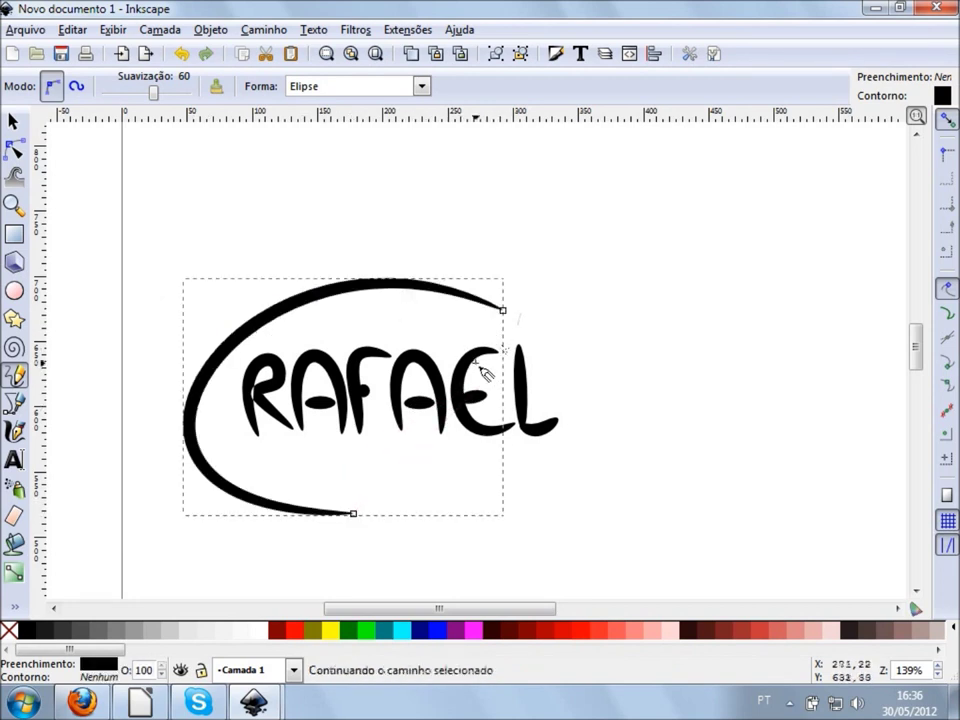
{"action": "key", "text": "ctrl+z"}
{"action": "mouse_move", "coordinate": [502, 310]}
{"action": "left_mouse_down"}
{"action": "mouse_move", "coordinate": [216, 388]}
{"action": "mouse_move", "coordinate": [413, 503]}
{"action": "left_mouse_up"}
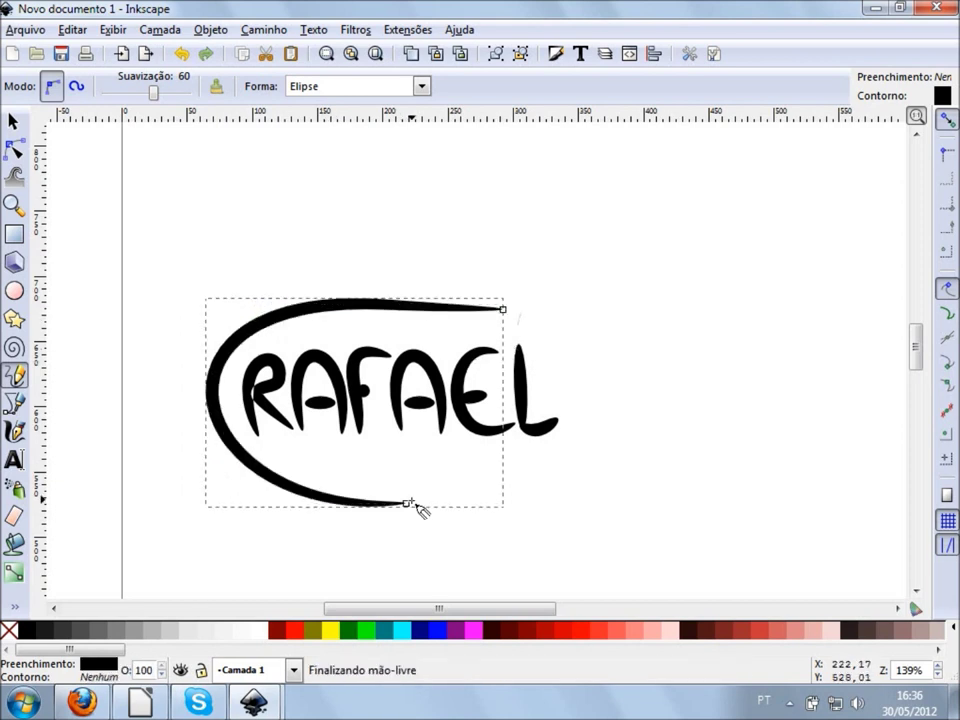
{"action": "key", "text": "ctrl+z"}
{"action": "mouse_move", "coordinate": [317, 296]}
{"action": "left_mouse_down"}
{"action": "mouse_move", "coordinate": [425, 497]}
{"action": "mouse_move", "coordinate": [370, 345]}
{"action": "mouse_move", "coordinate": [426, 502]}
{"action": "left_mouse_up"}
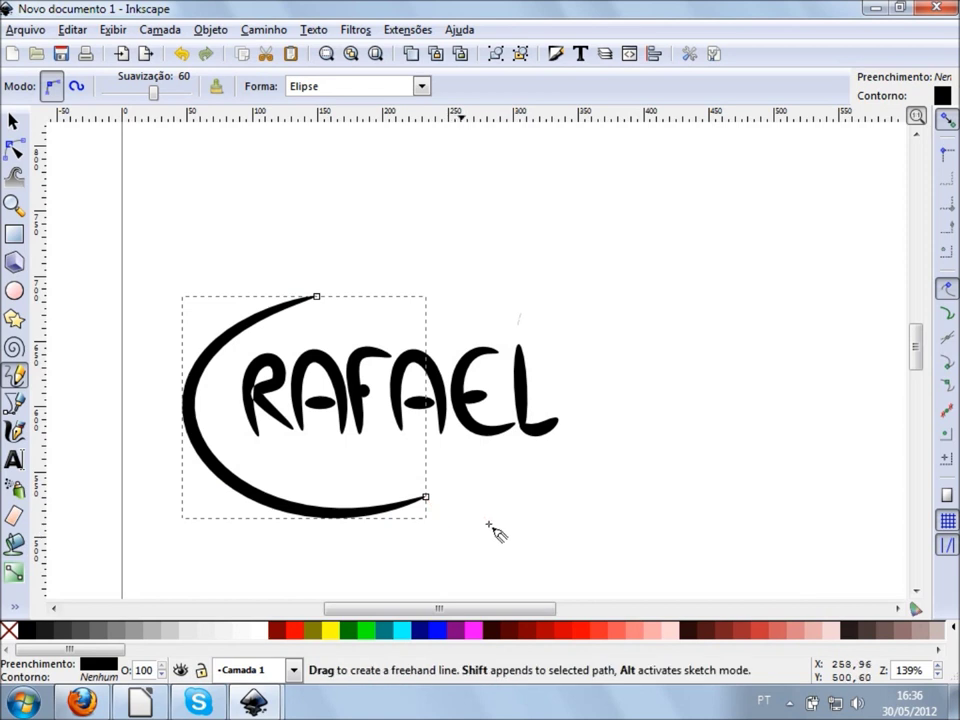
- Nudge the swoosh two steps up and right, then deselect it
{"action": "key", "text": "s"}
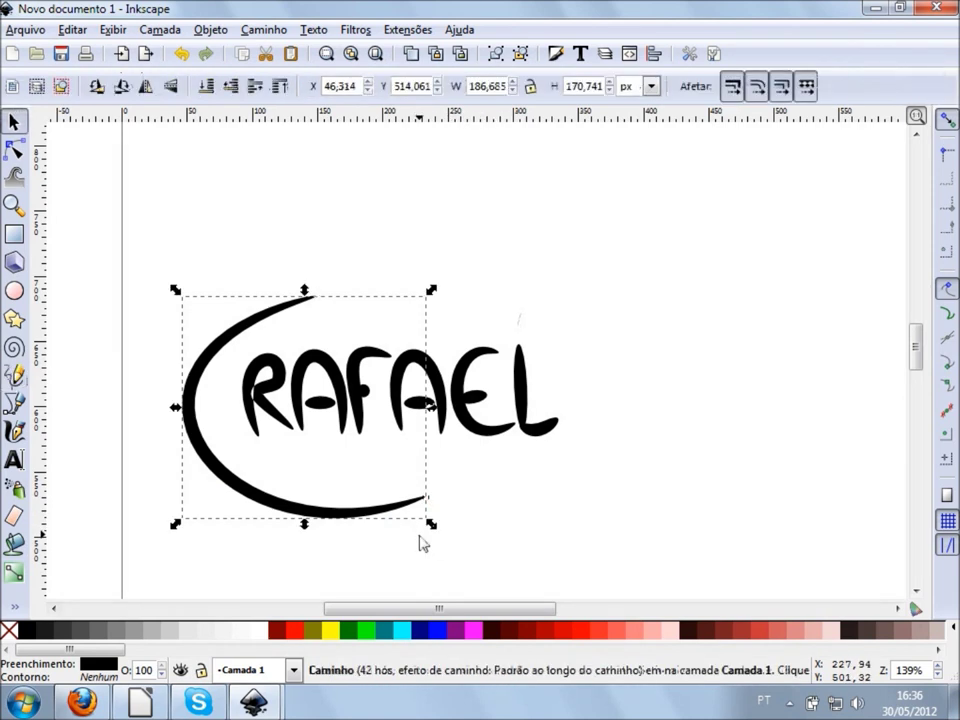
{"action": "key", "text": "Right"}
{"action": "key", "text": "Right"}
{"action": "key", "text": "Right"}
{"action": "key", "text": "Up"}
{"action": "key", "text": "Up"}
{"action": "key", "text": "Up"}
{"action": "key", "text": "Right"}
{"action": "key", "text": "Right"}
{"action": "key", "text": "Up"}
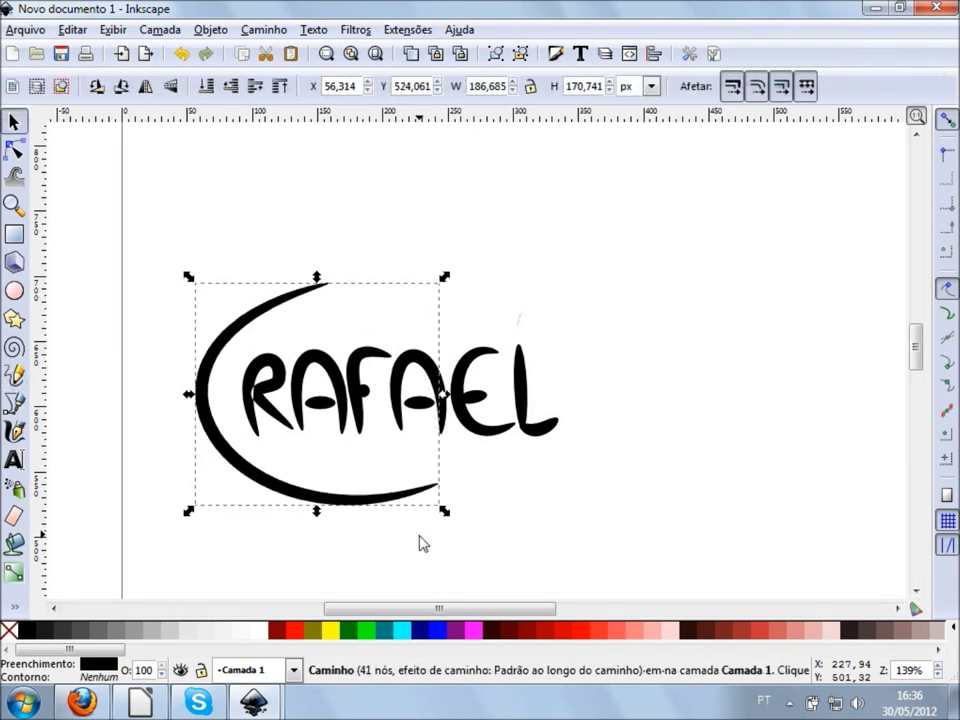
{"action": "left_click", "coordinate": [490, 530]}
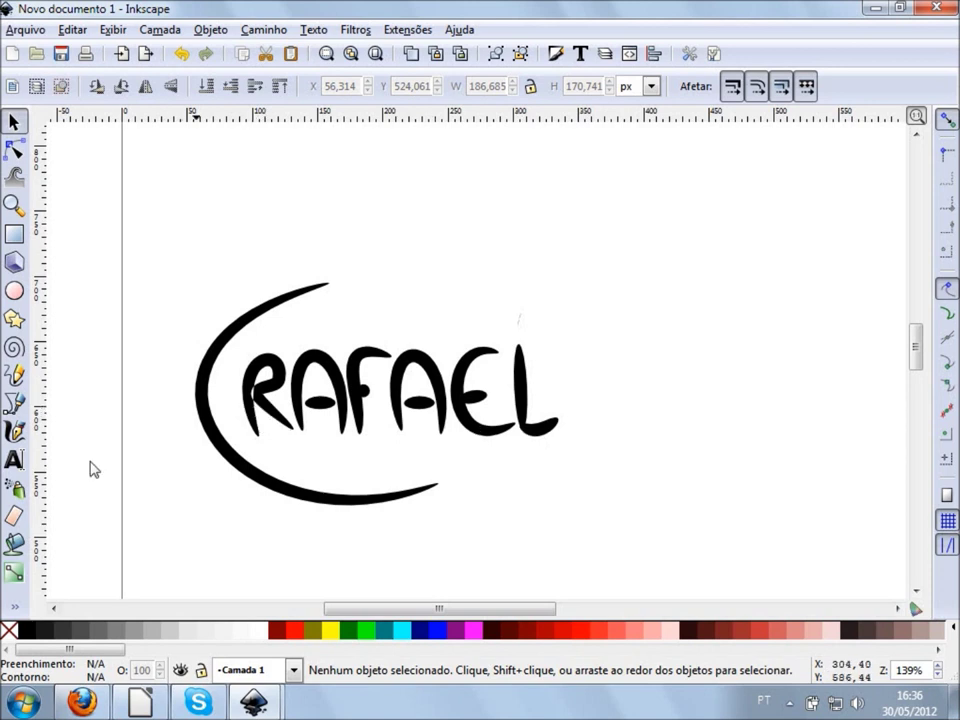
- Add a trial 'Rafael' text object to the right of the swoosh
{"action": "double_click", "coordinate": [15, 459]}
{"action": "left_click", "coordinate": [720, 384]}
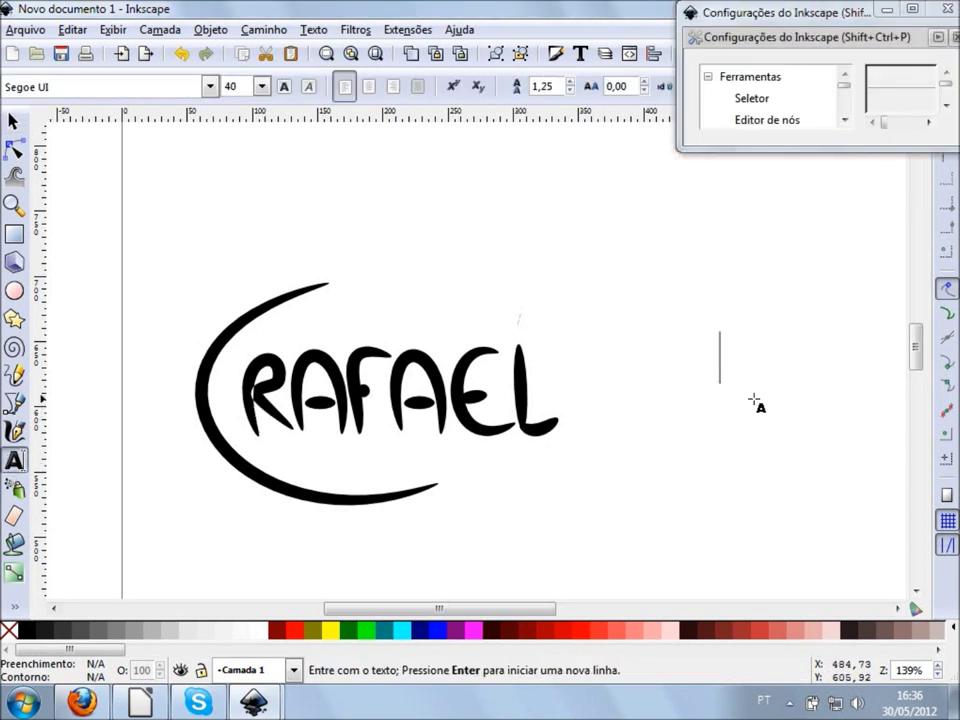
{"action": "type", "text": "Rafael"}
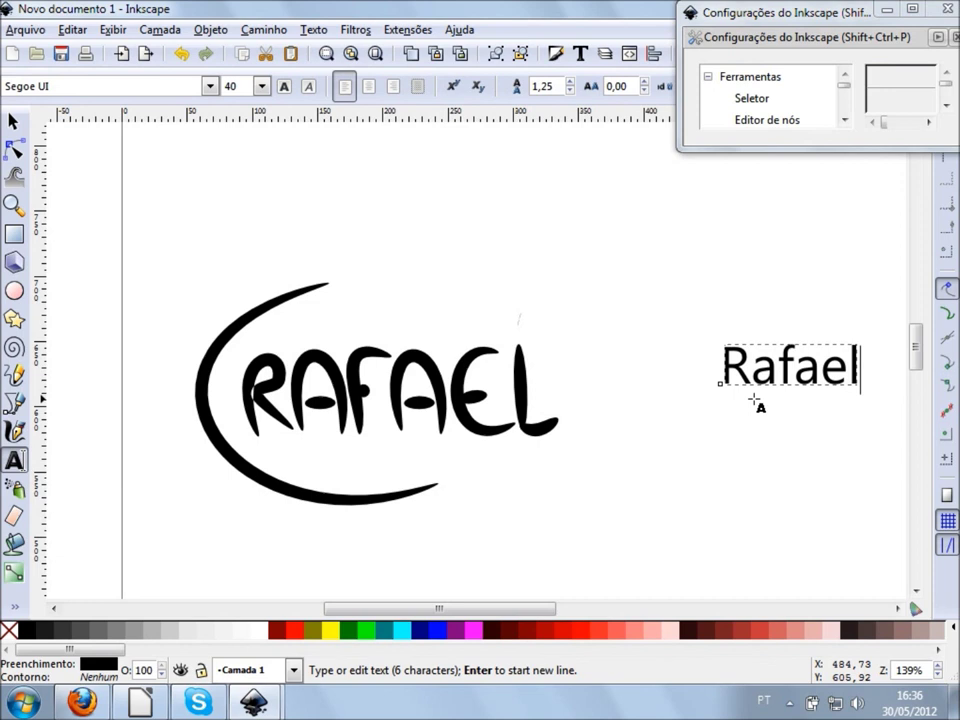
{"action": "key", "text": "Escape"}
{"action": "key", "text": "space"}
- Delete the trial 'Rafael' text, return to freehand drawing and close Preferences
{"action": "left_click", "coordinate": [790, 385]}
{"action": "key", "text": "space"}
{"action": "key", "text": "space"}
{"action": "key", "text": "Delete"}
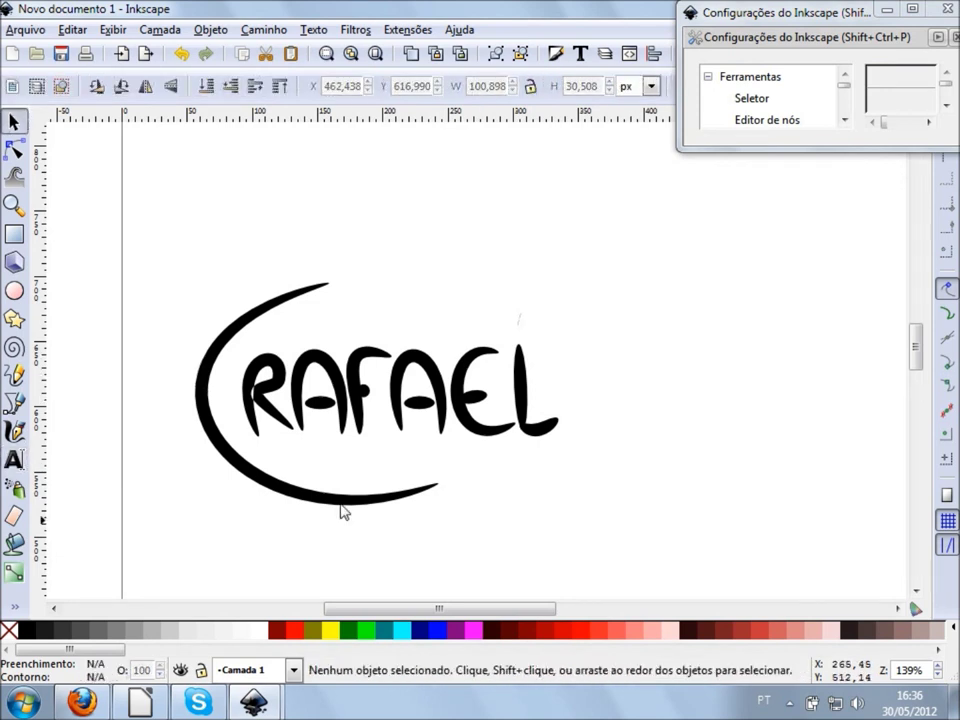
{"action": "left_click", "coordinate": [12, 377]}
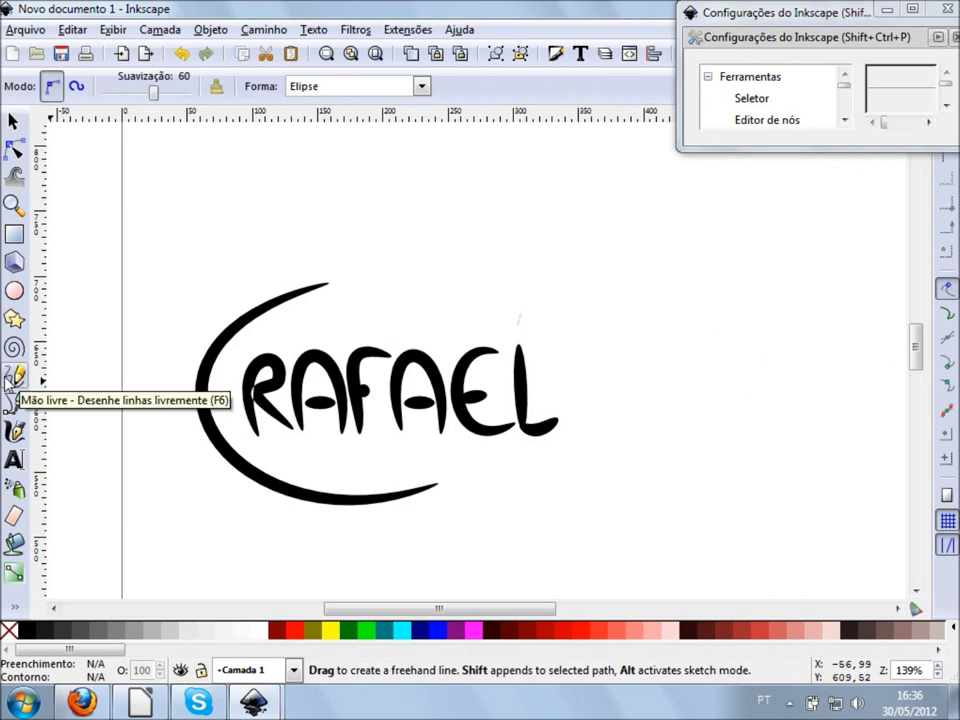
{"action": "left_click", "coordinate": [955, 39]}
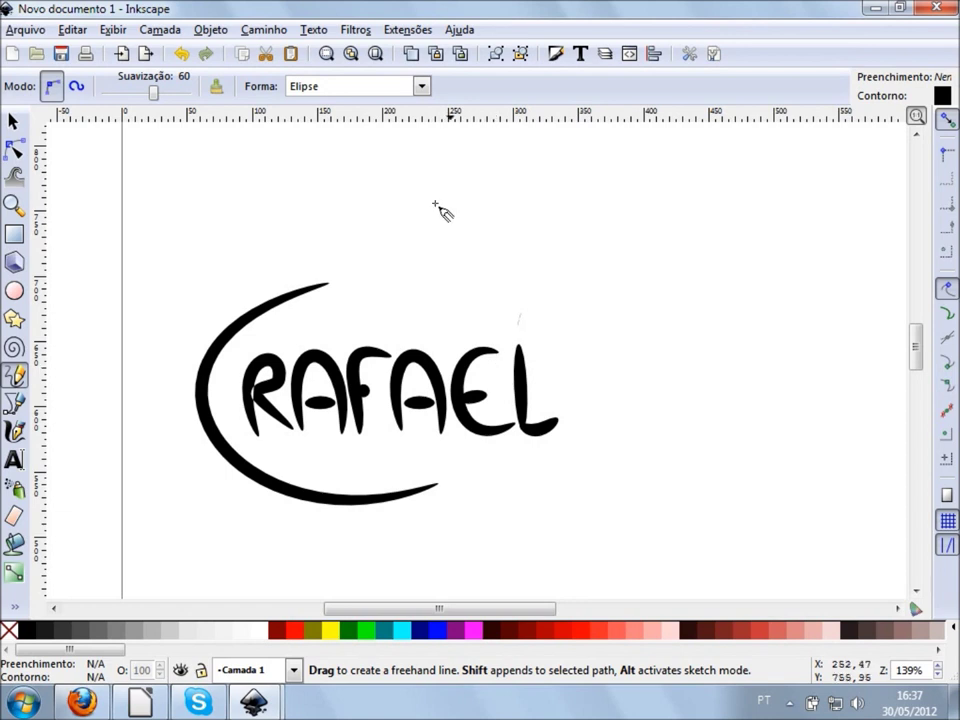
- Scatter dots above RAFAEL and around the swoosh's upper left and left side
{"action": "left_click", "coordinate": [381, 285]}
{"action": "left_click", "coordinate": [453, 314]}
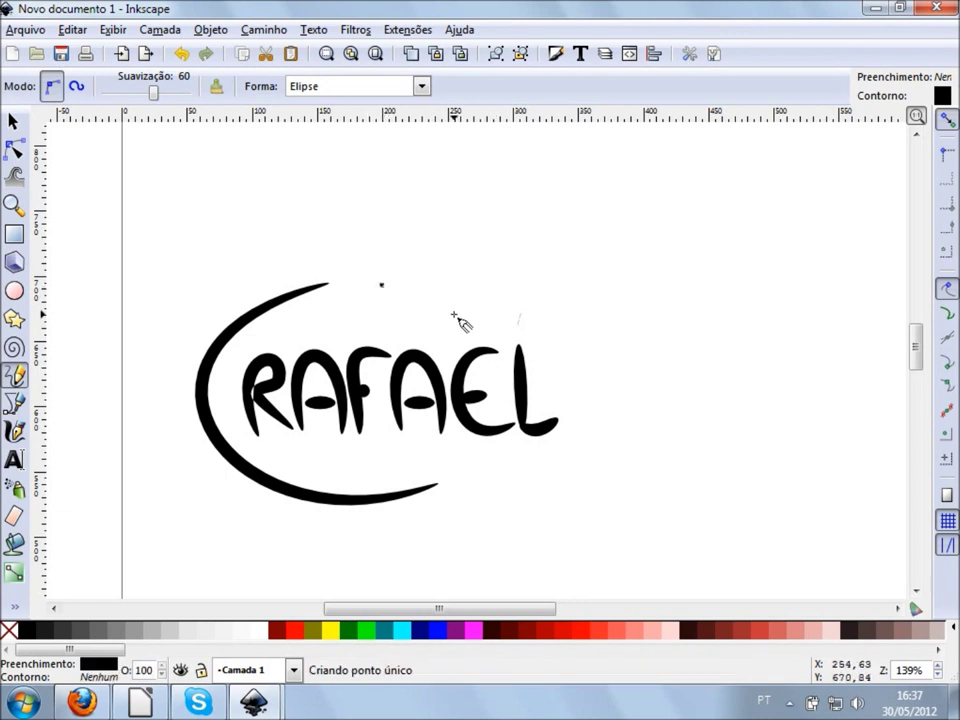
{"action": "left_click", "coordinate": [432, 243]}
{"action": "left_click", "coordinate": [420, 299]}
{"action": "left_click", "coordinate": [543, 326]}
{"action": "left_click", "coordinate": [614, 357]}
{"action": "left_click", "coordinate": [587, 325]}
{"action": "left_click", "coordinate": [496, 302]}
{"action": "left_click", "coordinate": [552, 264]}
{"action": "left_click", "coordinate": [504, 243]}
{"action": "left_click", "coordinate": [466, 271]}
{"action": "left_click", "coordinate": [359, 253]}
{"action": "left_click", "coordinate": [289, 216]}
{"action": "left_click", "coordinate": [327, 247]}
{"action": "left_click", "coordinate": [279, 268]}
{"action": "left_click", "coordinate": [203, 248]}
{"action": "left_click", "coordinate": [253, 236]}
{"action": "left_click", "coordinate": [219, 281]}
{"action": "left_click", "coordinate": [189, 320]}
{"action": "left_click", "coordinate": [150, 272]}
{"action": "left_click", "coordinate": [141, 342]}
- Scatter dots below the swoosh and around the lower right of the lettering
{"action": "left_click", "coordinate": [193, 476]}
{"action": "left_click", "coordinate": [199, 508]}
{"action": "left_click", "coordinate": [155, 504]}
{"action": "left_click", "coordinate": [324, 540]}
{"action": "left_click", "coordinate": [261, 569]}
{"action": "left_click", "coordinate": [290, 505]}
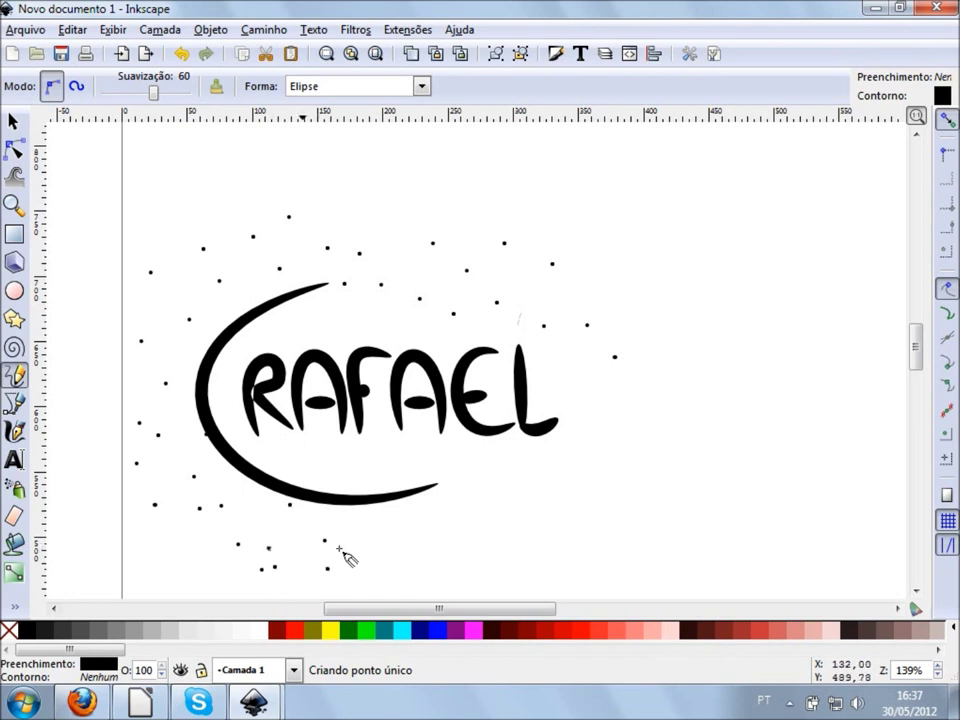
{"action": "left_click", "coordinate": [383, 590]}
{"action": "left_click", "coordinate": [414, 540]}
{"action": "left_click", "coordinate": [361, 563]}
{"action": "left_click", "coordinate": [409, 518]}
{"action": "left_click", "coordinate": [436, 584]}
{"action": "left_click", "coordinate": [474, 560]}
{"action": "left_click", "coordinate": [500, 514]}
{"action": "left_click", "coordinate": [516, 558]}
{"action": "left_click", "coordinate": [543, 527]}
{"action": "left_click", "coordinate": [436, 494]}
{"action": "left_click", "coordinate": [575, 531]}
{"action": "left_click", "coordinate": [596, 508]}
{"action": "left_click", "coordinate": [574, 475]}
{"action": "left_click", "coordinate": [508, 484]}
{"action": "left_click", "coordinate": [634, 491]}
{"action": "left_click", "coordinate": [595, 448]}
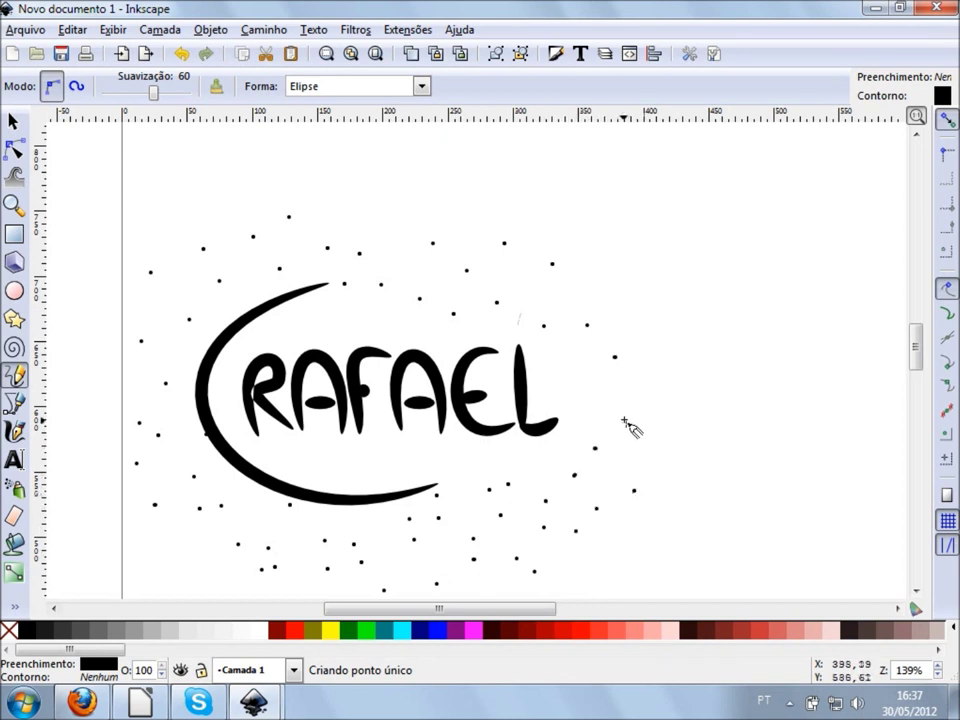
- Add dots right and upper right of RAFAEL plus an outer ring above and far left
{"action": "left_click", "coordinate": [601, 403]}
{"action": "left_click", "coordinate": [585, 409]}
{"action": "left_click", "coordinate": [644, 401]}
{"action": "left_click", "coordinate": [637, 365]}
{"action": "left_click", "coordinate": [667, 449]}
{"action": "left_click", "coordinate": [677, 390]}
{"action": "left_click", "coordinate": [636, 277]}
{"action": "left_click", "coordinate": [607, 297]}
{"action": "left_click", "coordinate": [589, 250]}
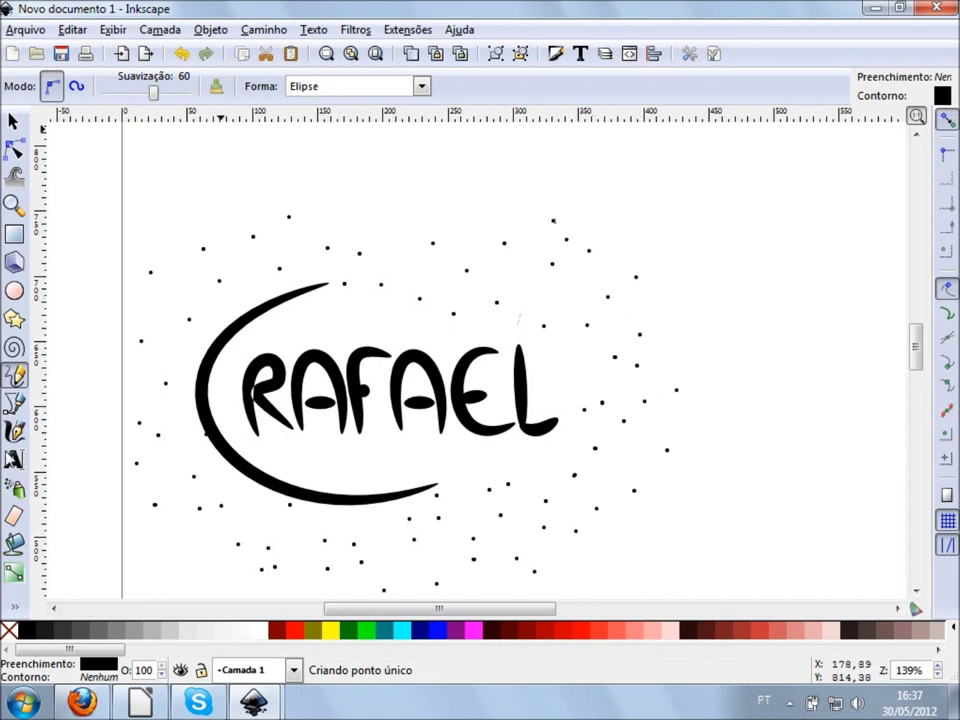
{"action": "left_click", "coordinate": [475, 213]}
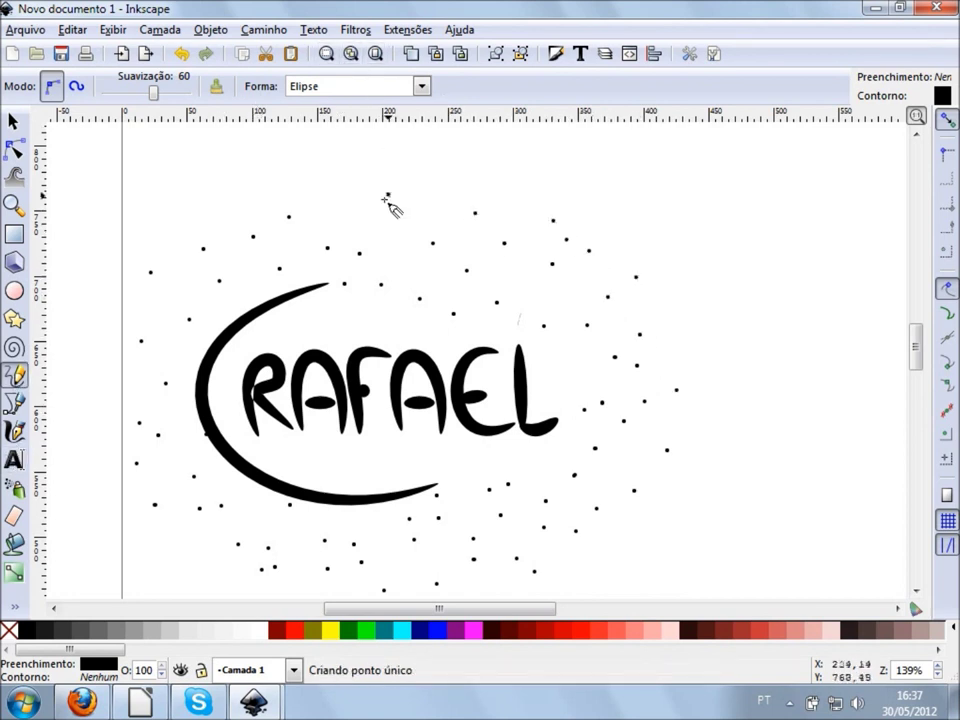
{"action": "left_click", "coordinate": [347, 223]}
{"action": "left_click", "coordinate": [403, 234]}
{"action": "left_click", "coordinate": [316, 188]}
{"action": "left_click", "coordinate": [248, 194]}
{"action": "left_click", "coordinate": [198, 216]}
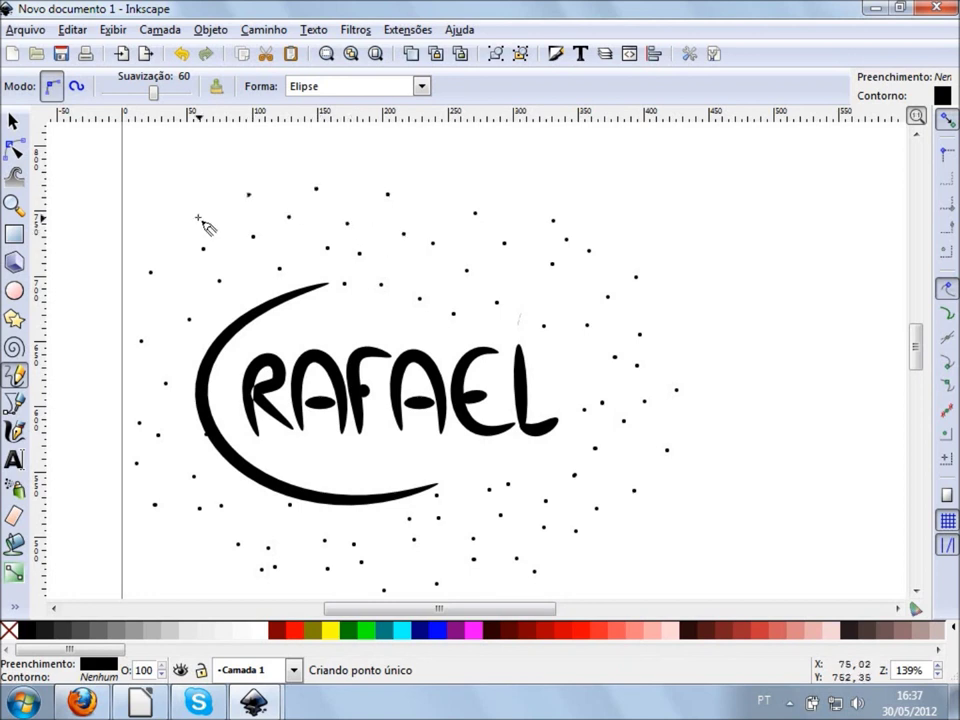
{"action": "left_click", "coordinate": [173, 236]}
{"action": "left_click", "coordinate": [101, 281]}
{"action": "left_click", "coordinate": [120, 384]}
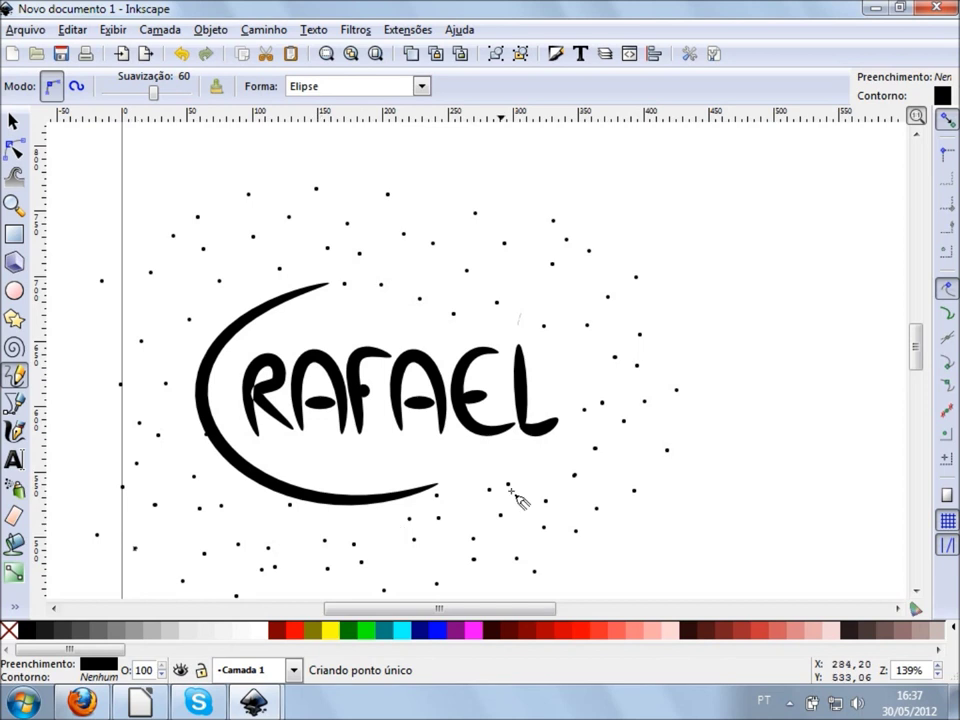
{"action": "key", "text": "F1"}
{"action": "key", "text": "Escape"}
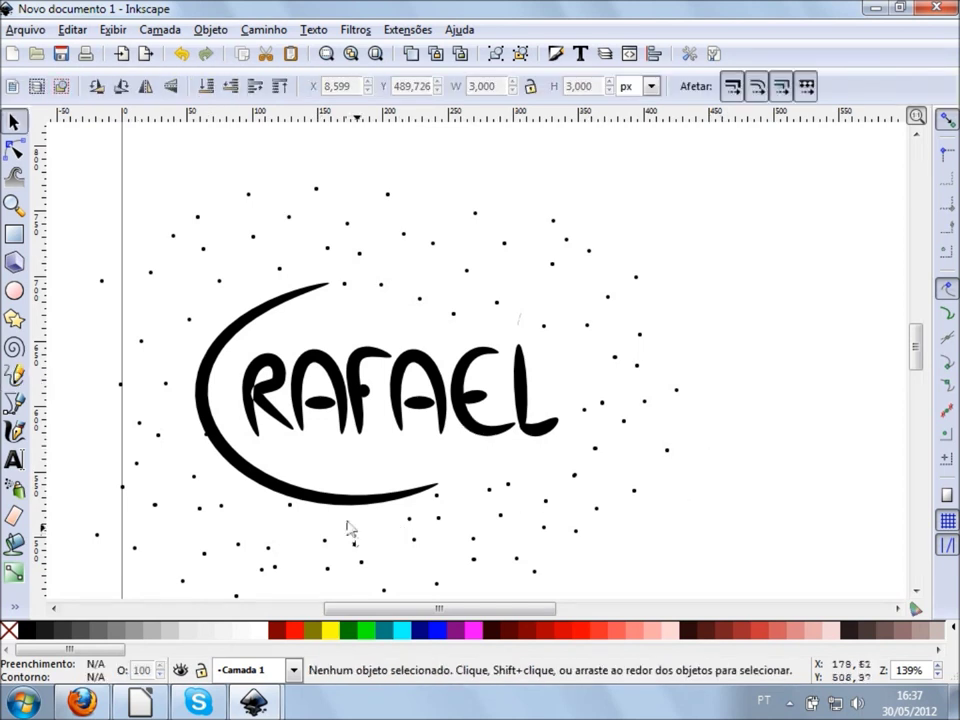
- Fill the lettering, swoosh and all dots with 20% Gray, then deselect
{"action": "scroll", "coordinate": [428, 411], "scroll_direction": "down", "scroll_amount": 3}
{"action": "scroll", "coordinate": [435, 428], "scroll_direction": "up", "scroll_amount": 1}
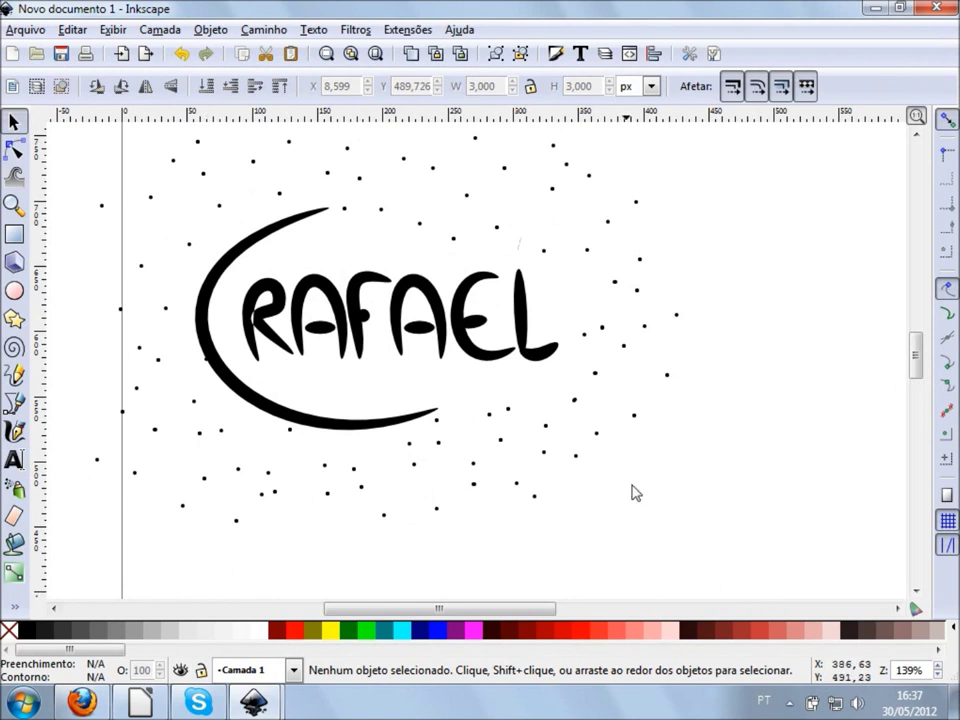
{"action": "scroll", "coordinate": [565, 474], "scroll_direction": "down", "scroll_amount": 1, "text": "ctrl"}
{"action": "mouse_move", "coordinate": [722, 576]}
{"action": "left_mouse_down"}
{"action": "mouse_move", "coordinate": [575, 540]}
{"action": "mouse_move", "coordinate": [129, 150]}
{"action": "left_mouse_up"}
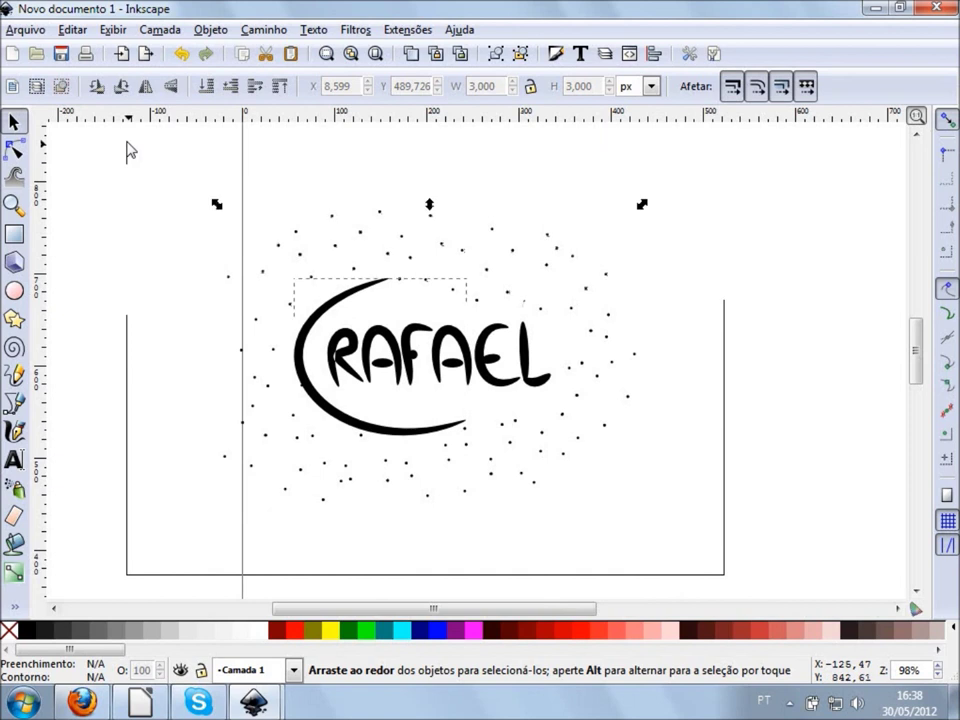
{"action": "left_click", "coordinate": [171, 641]}
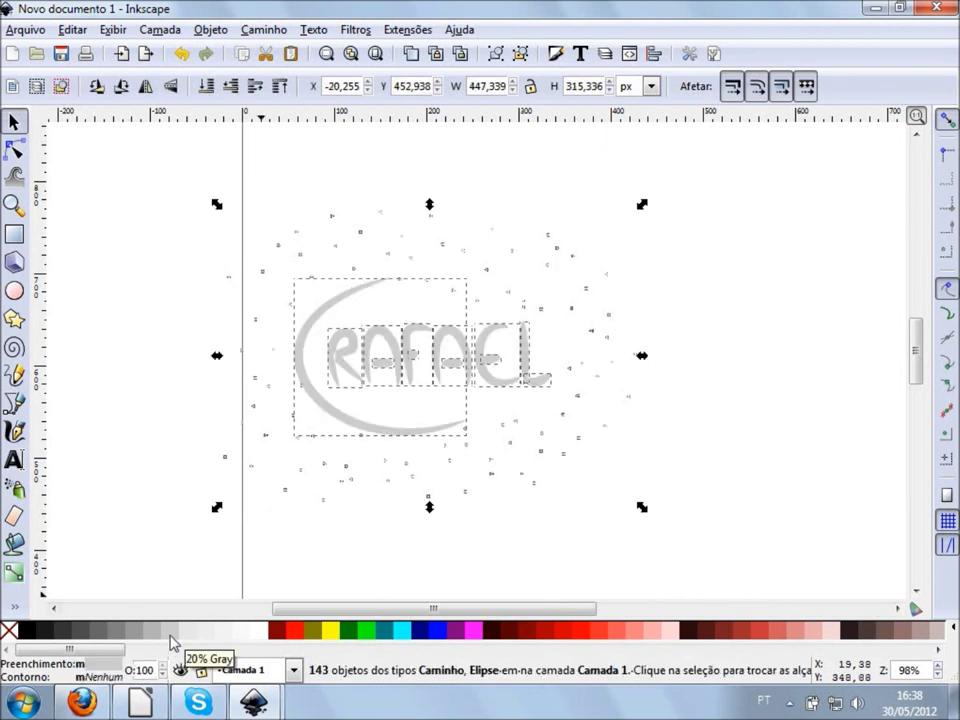
{"action": "left_click", "coordinate": [401, 583]}
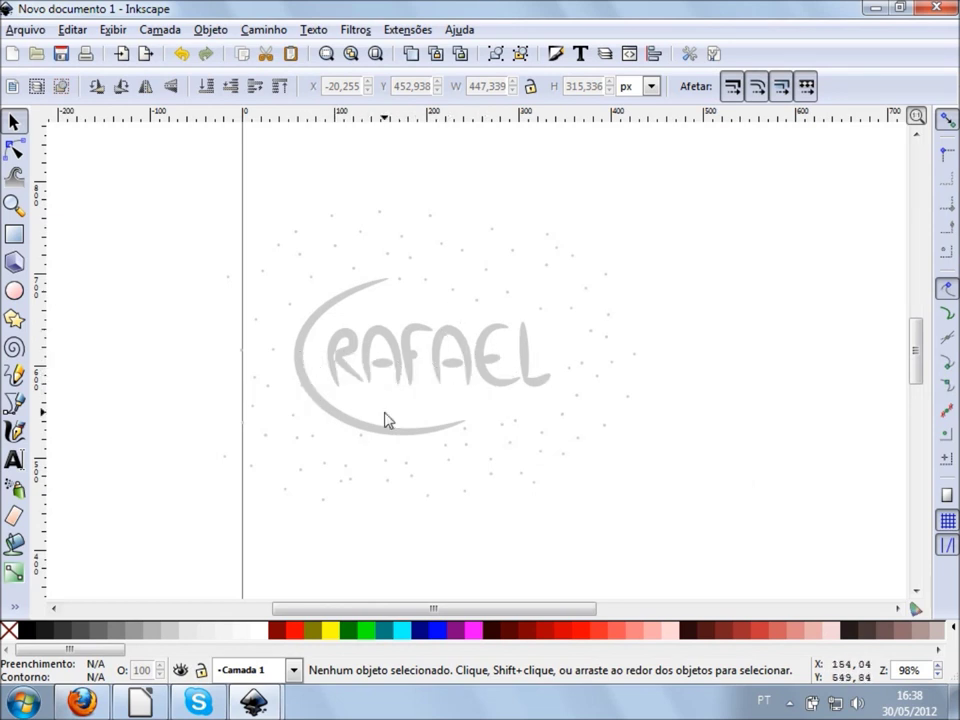
- Fill the crescent swoosh and the letter R black
{"action": "left_click", "coordinate": [323, 320]}
{"action": "left_click", "coordinate": [22, 630]}
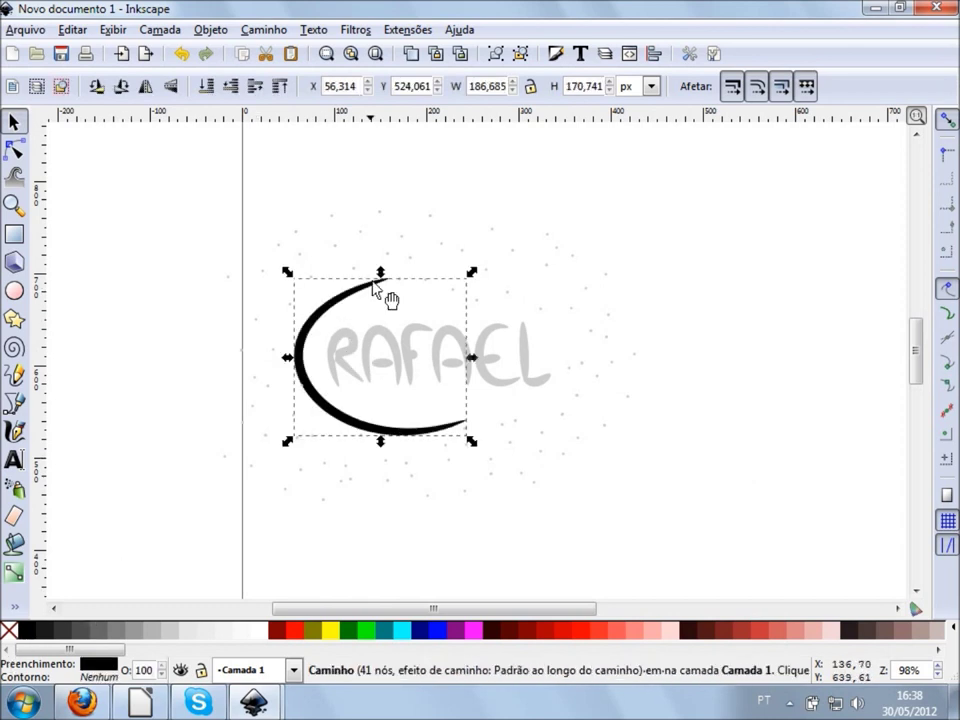
{"action": "scroll", "coordinate": [375, 312], "scroll_direction": "up", "scroll_amount": 1, "text": "ctrl"}
{"action": "left_click", "coordinate": [343, 392]}
{"action": "left_click", "coordinate": [27, 630]}
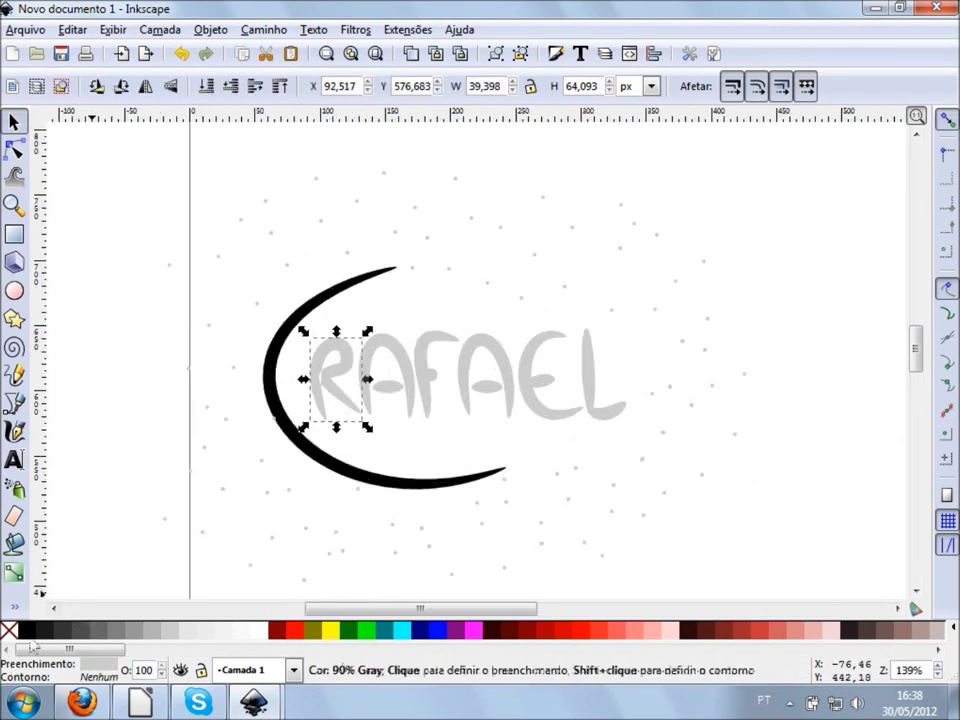
- Fill the letters A, F, A, E and L black
{"action": "double_click", "coordinate": [405, 410]}
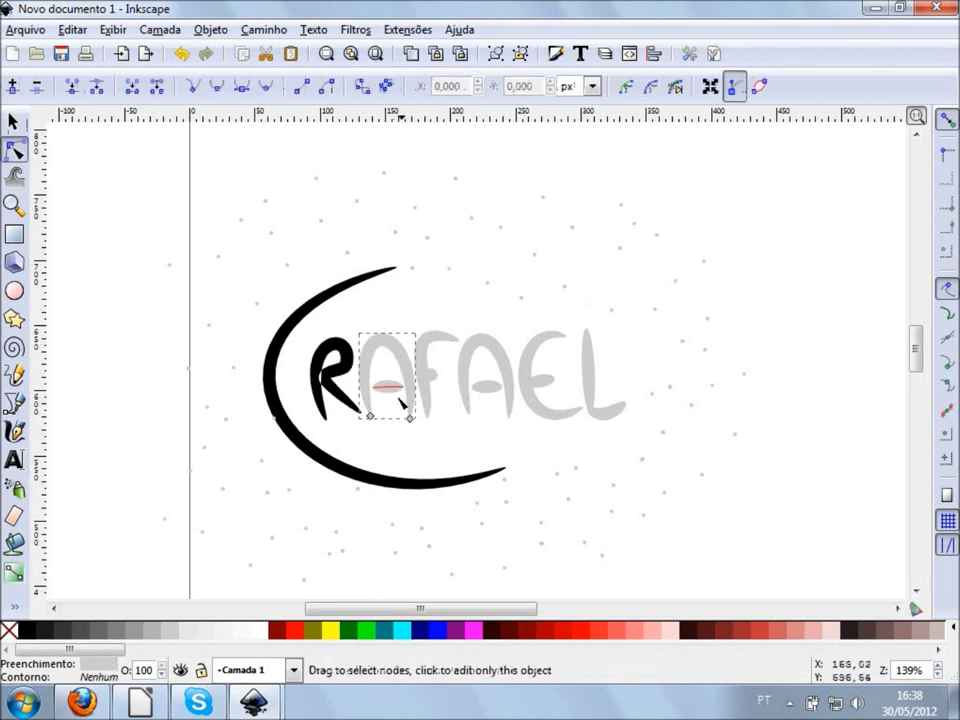
{"action": "key", "text": "s"}
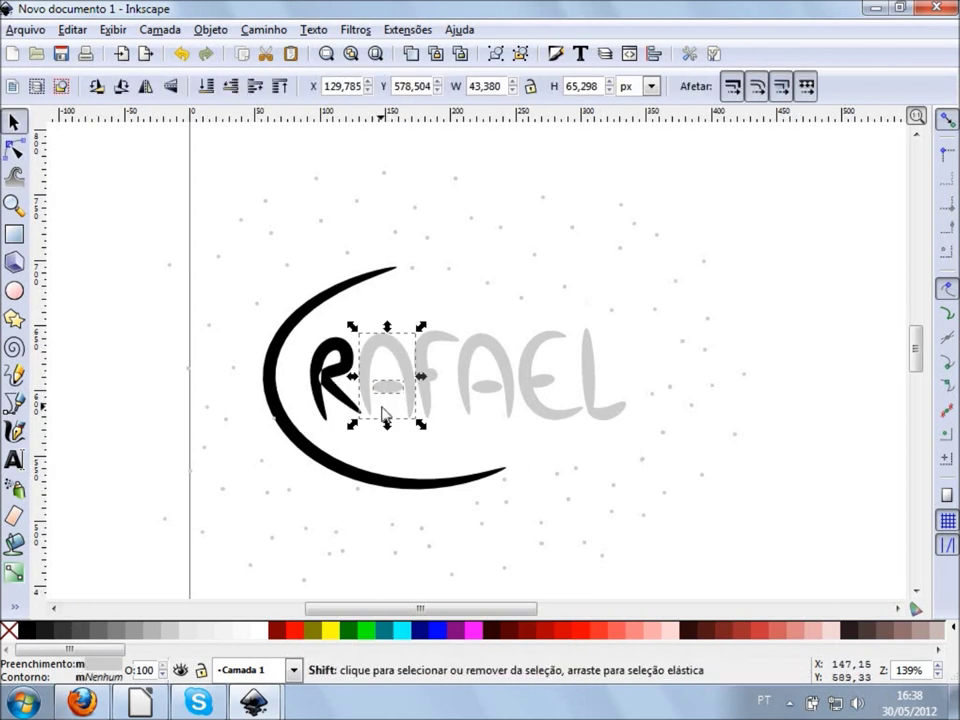
{"action": "left_click", "coordinate": [445, 355], "text": "shift"}
{"action": "left_click", "coordinate": [484, 366], "text": "shift"}
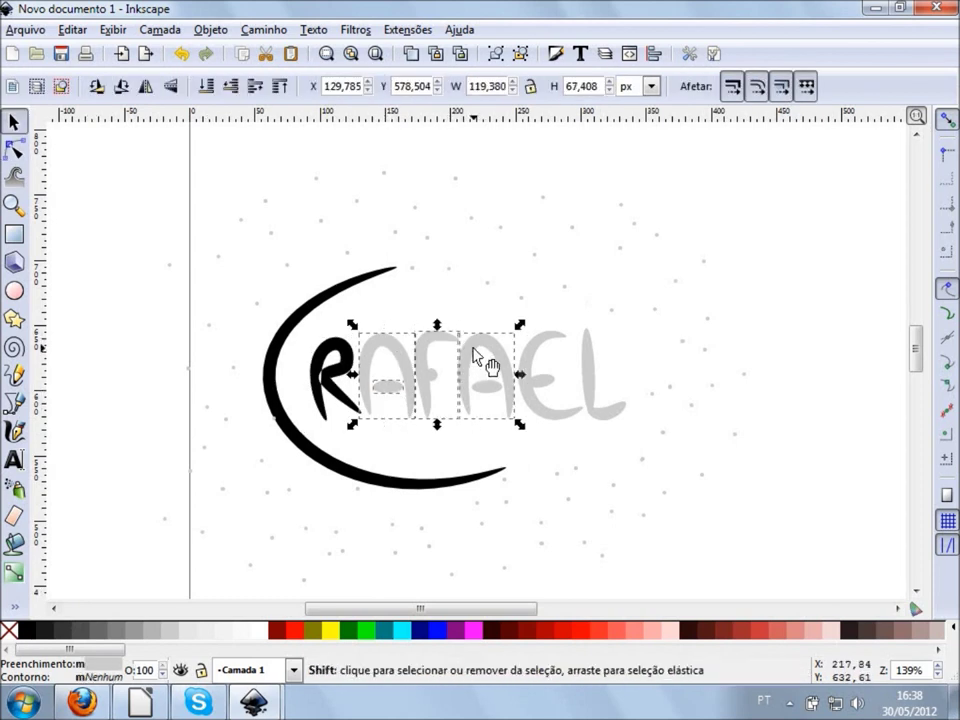
{"action": "left_click", "coordinate": [533, 362], "text": "shift"}
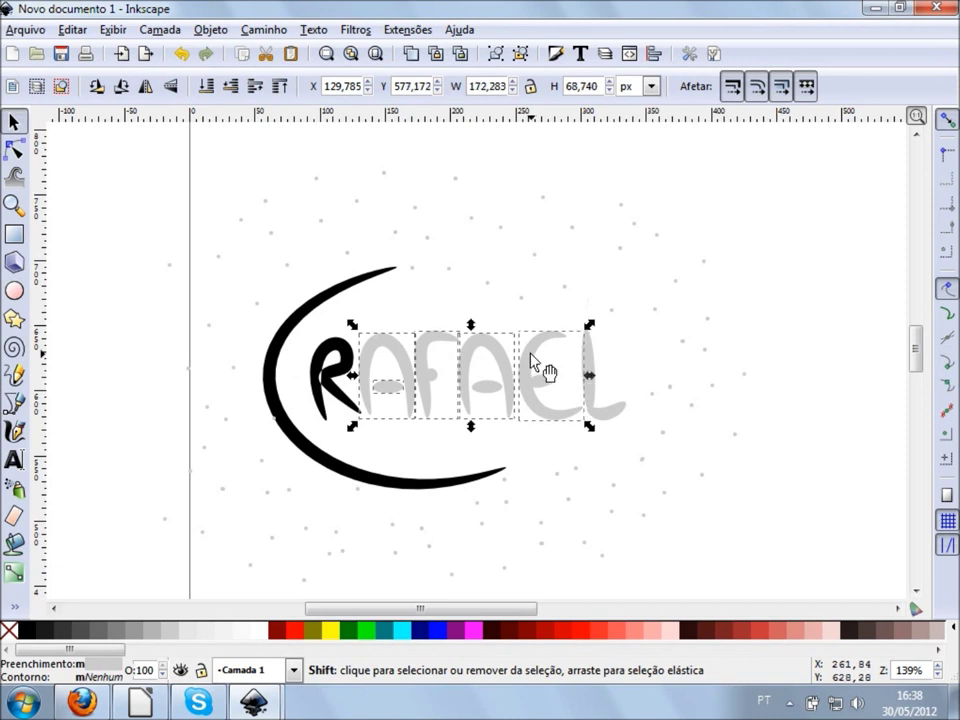
{"action": "left_click", "coordinate": [591, 365], "text": "shift"}
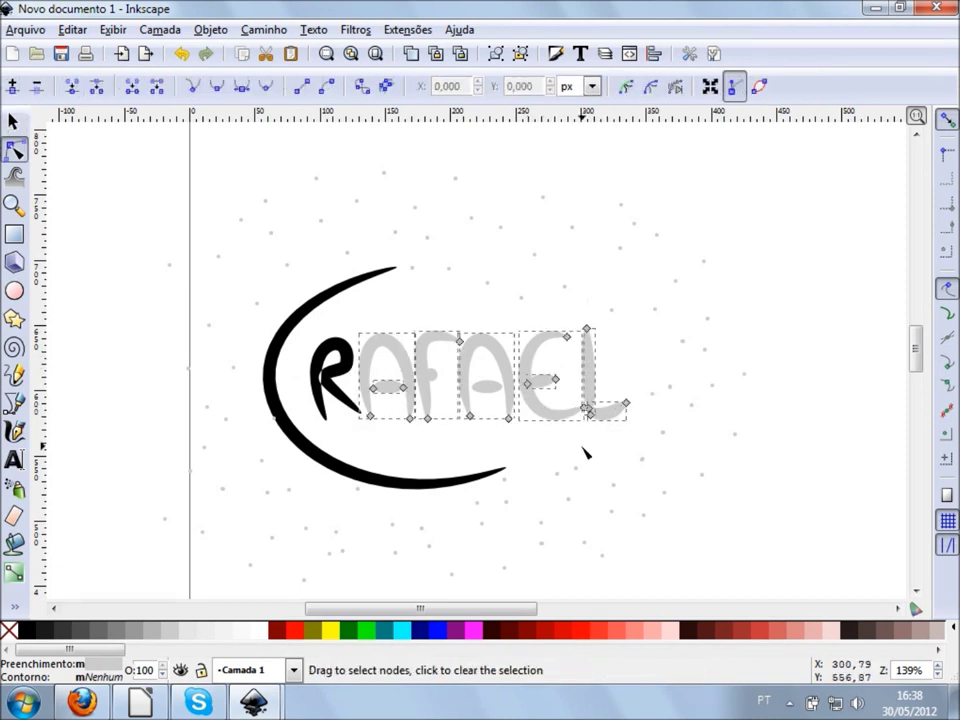
{"action": "left_click", "coordinate": [27, 629]}
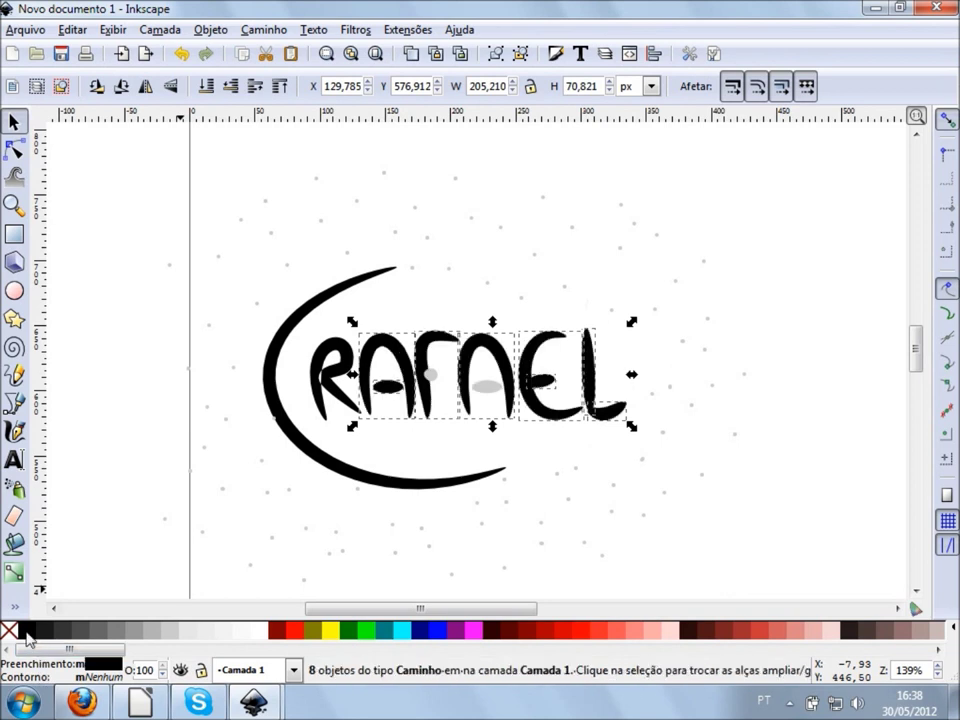
- Fill both A crossbars black and clear the selection
{"action": "left_click", "coordinate": [488, 388]}
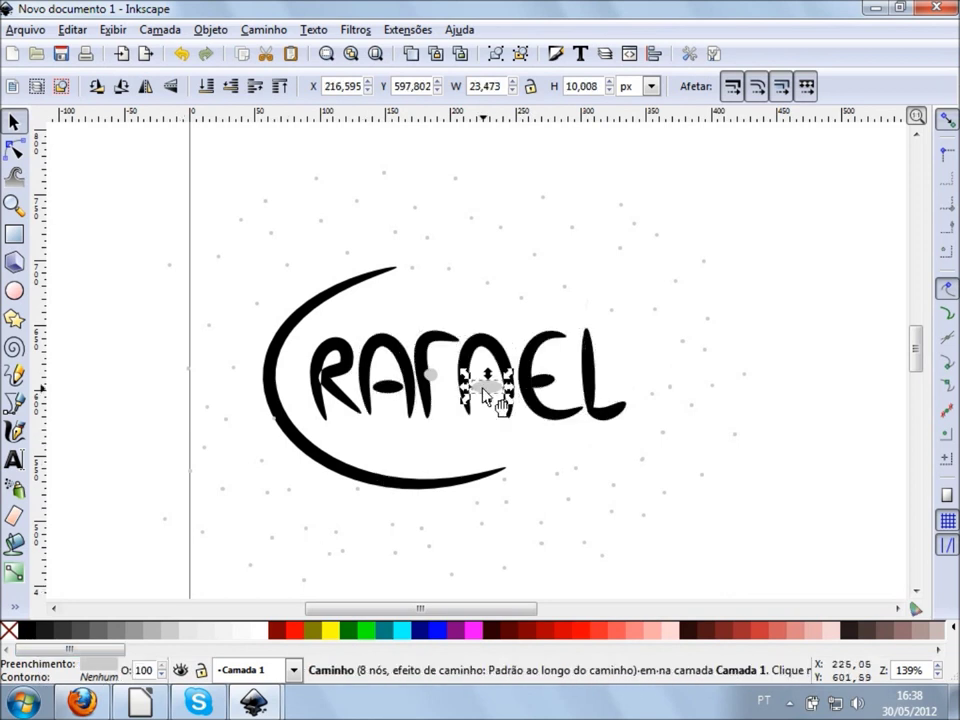
{"action": "left_click", "coordinate": [432, 375], "text": "shift"}
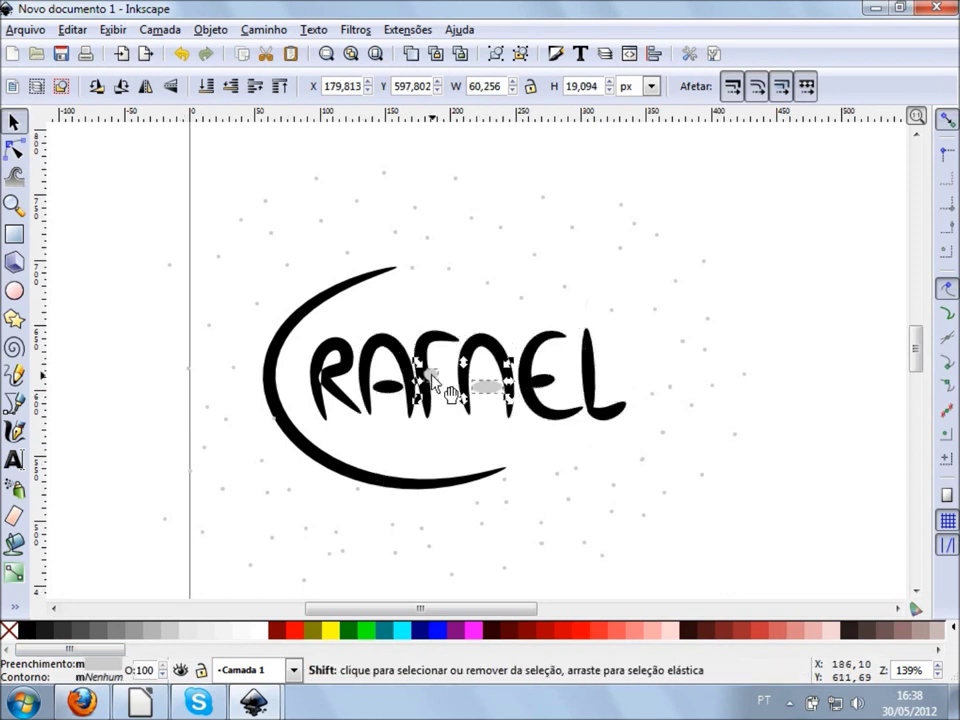
{"action": "left_click", "coordinate": [27, 629]}
{"action": "left_click", "coordinate": [759, 459]}
{"action": "scroll", "coordinate": [759, 459], "scroll_direction": "down", "scroll_amount": 1}
{"action": "scroll", "coordinate": [759, 459], "scroll_direction": "down", "scroll_amount": 1}
{"action": "scroll", "coordinate": [760, 461], "scroll_direction": "down", "scroll_amount": 2}
{"action": "scroll", "coordinate": [759, 459], "scroll_direction": "down", "scroll_amount": 4}
{"action": "scroll", "coordinate": [759, 459], "scroll_direction": "up", "scroll_amount": 3}
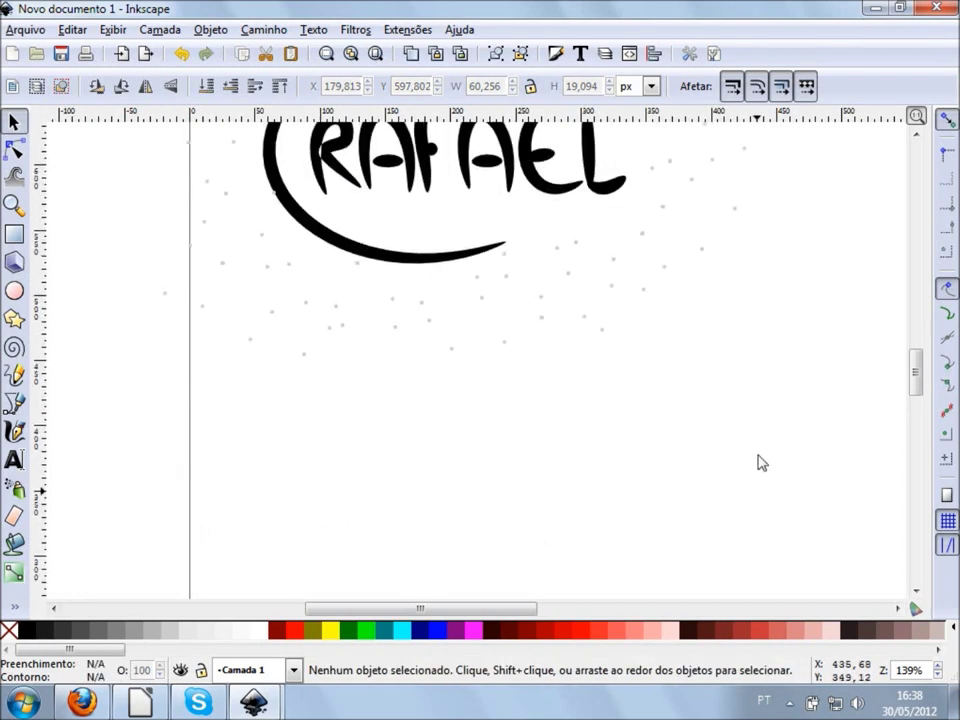
{"action": "scroll", "coordinate": [759, 459], "scroll_direction": "up", "scroll_amount": 3}
{"action": "scroll", "coordinate": [760, 461], "scroll_direction": "up", "scroll_amount": 3}
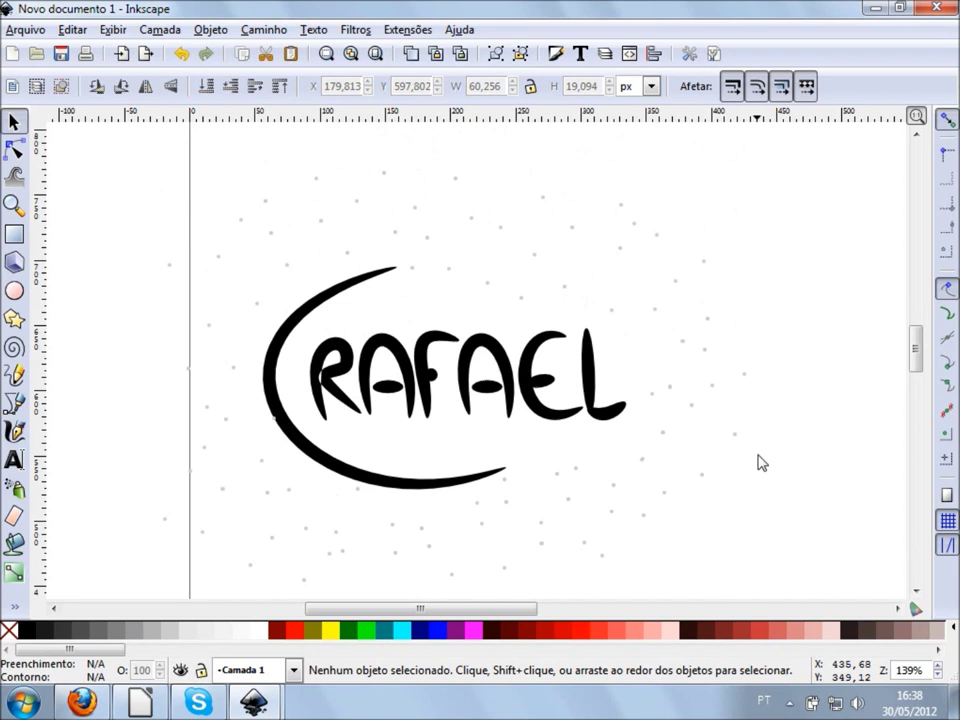